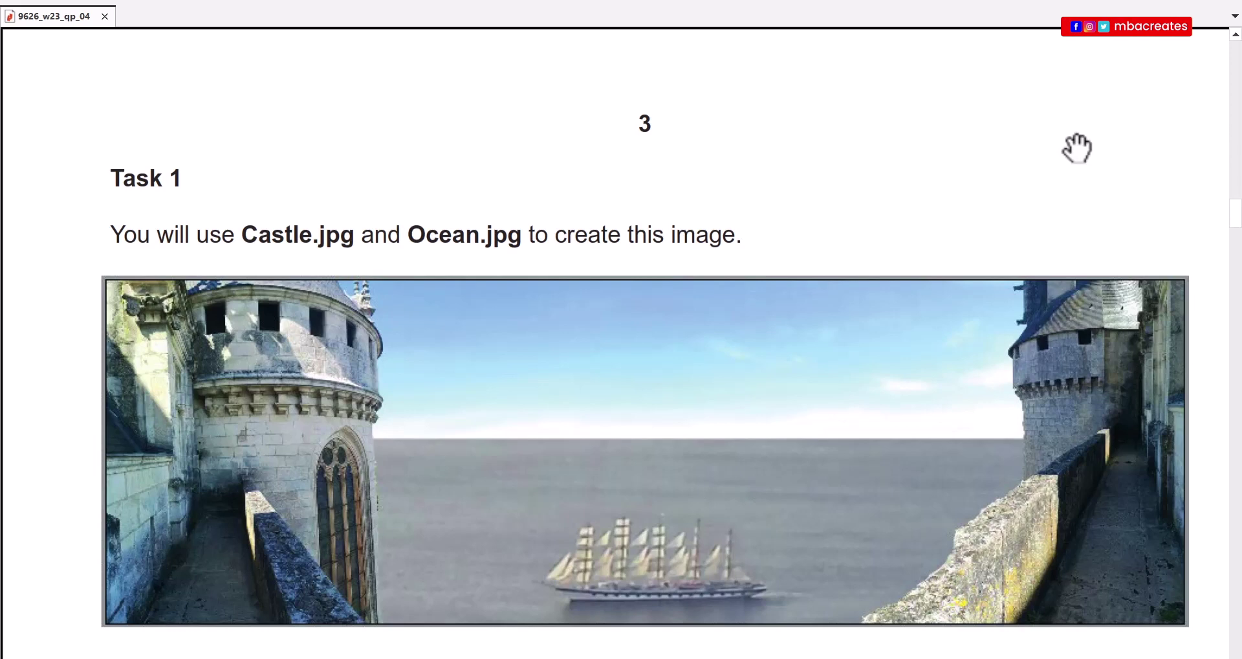
# Step: Scroll the exam PDF down to the Task 1 Castle.jpg and CastleLayer instructions
pyautogui.scroll(-3, 1076, 147)
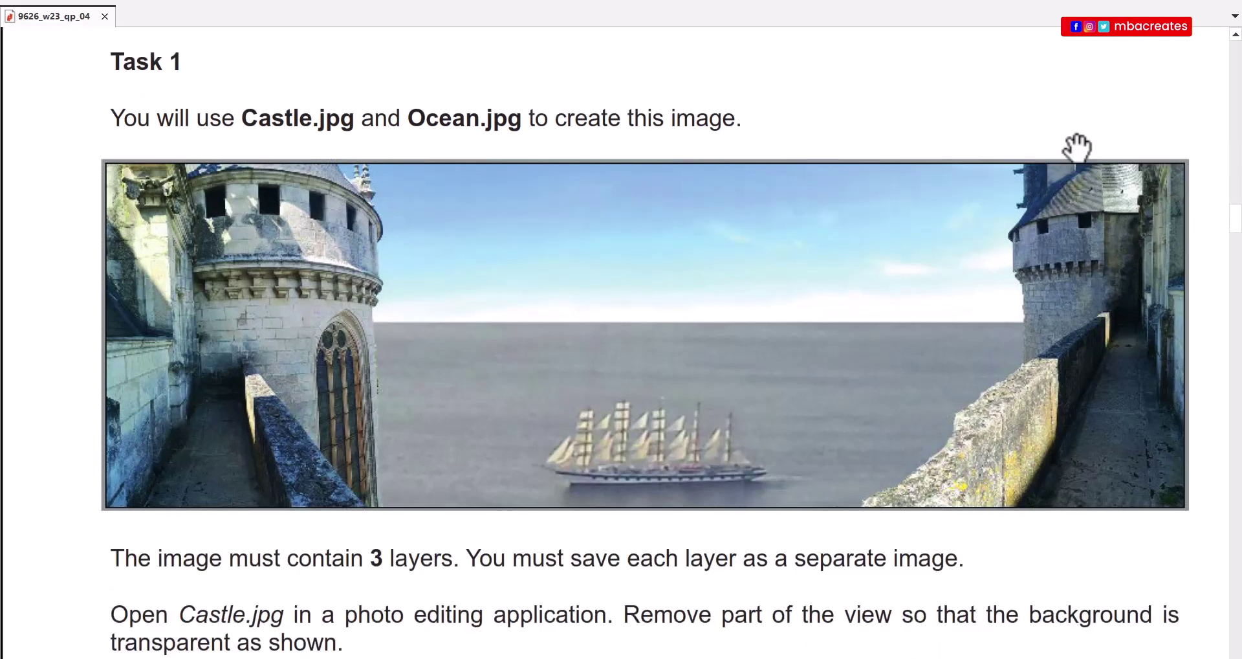
pyautogui.scroll(-3, 1077, 147)
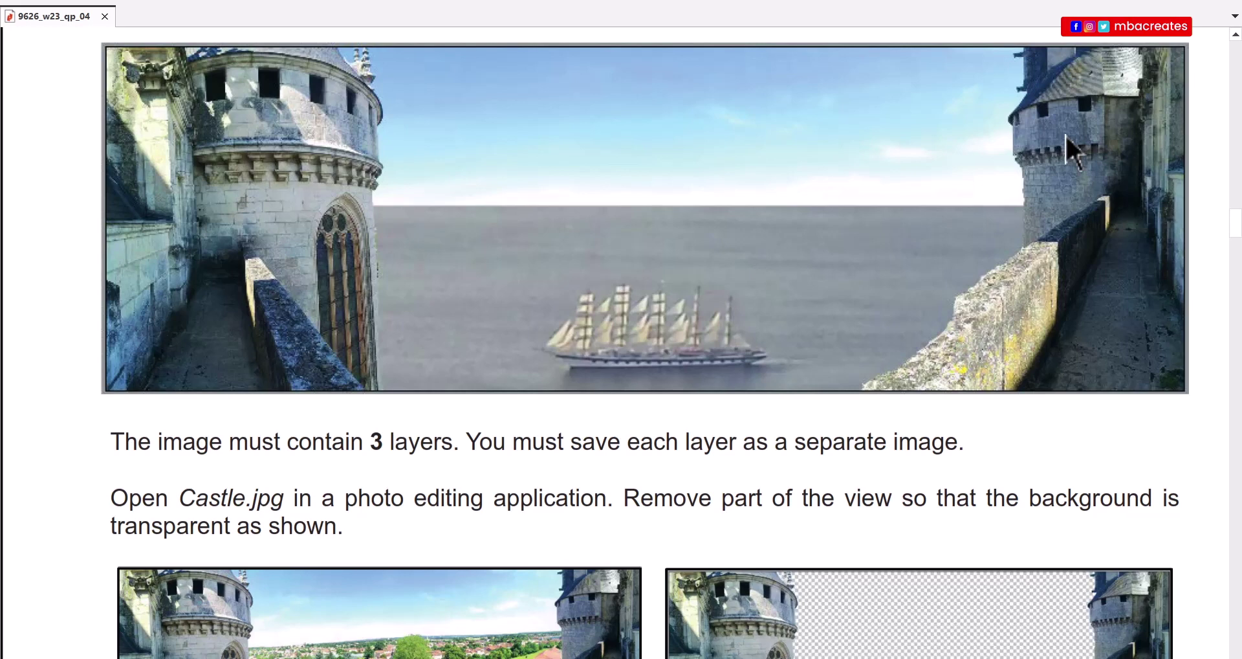
pyautogui.scroll(-3, 1066, 134)
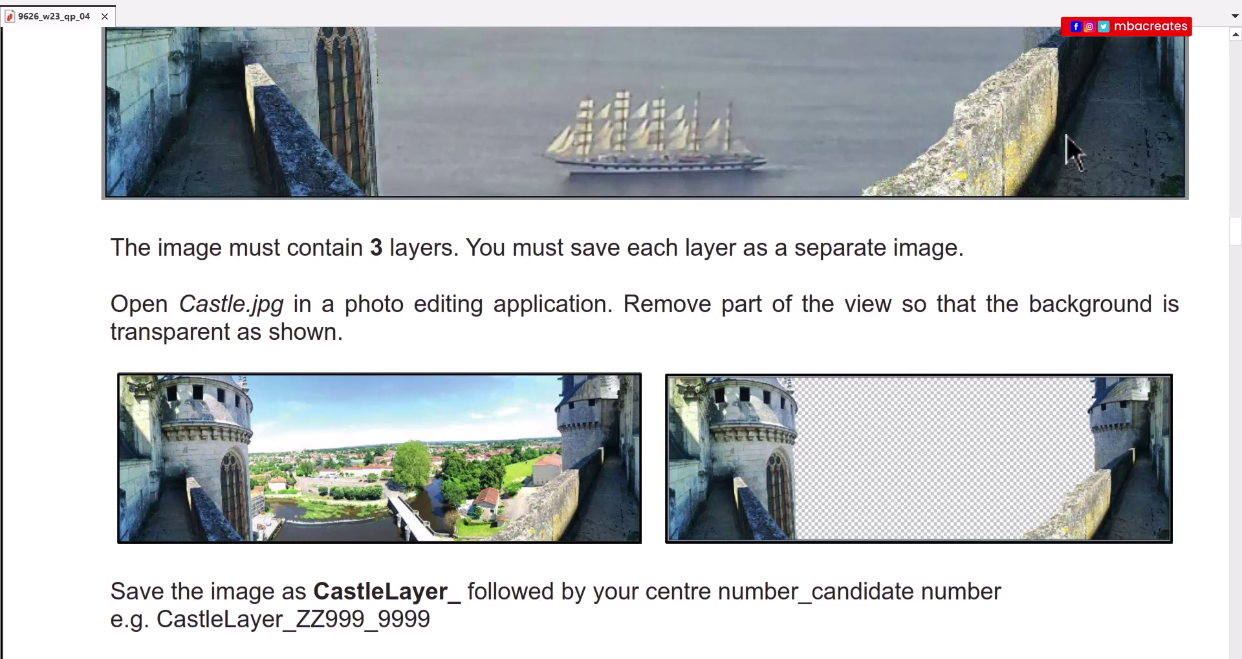
pyautogui.scroll(-3, 1067, 137)
pyautogui.scroll(-2, 1066, 134)
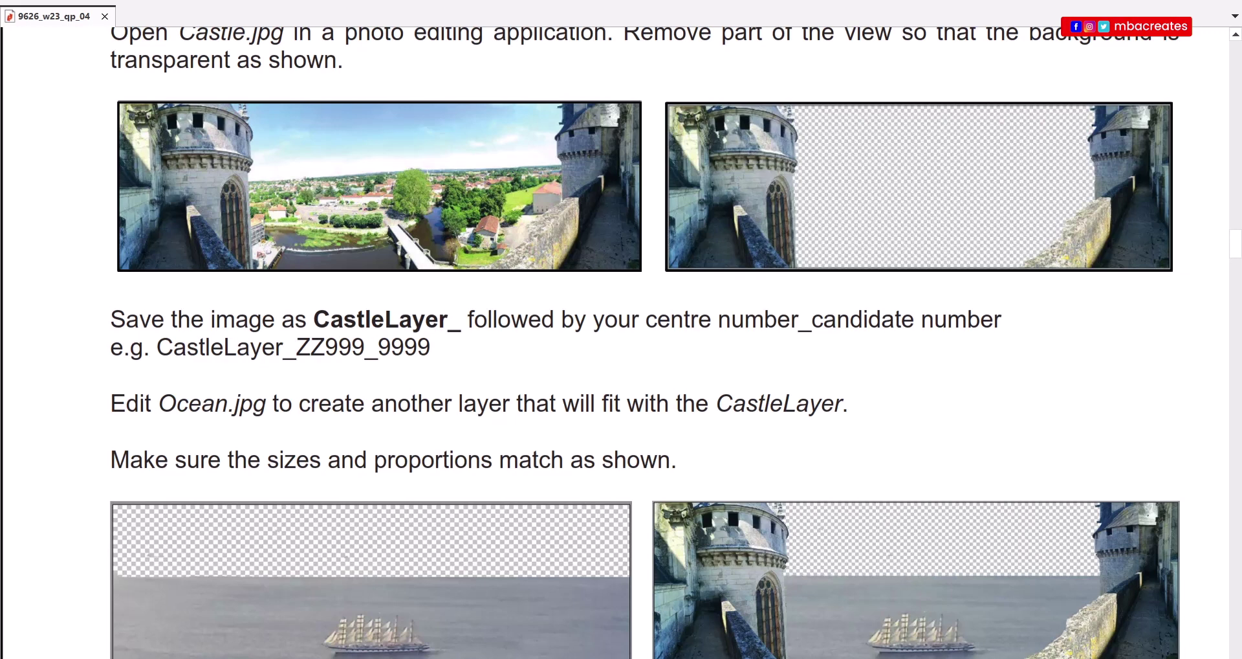
# Step: Read further down through the OceanLayer, SkyLayer and combining requirements in the PDF
pyautogui.scroll(-3, 622, 342)
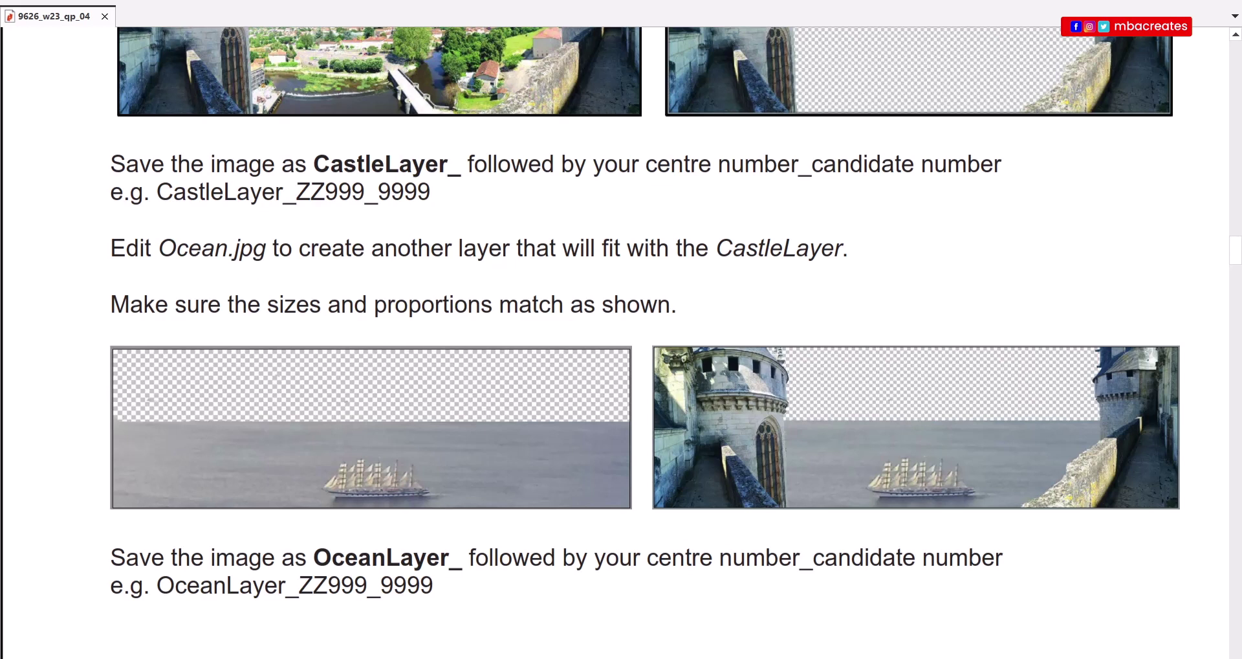
pyautogui.scroll(-3, 621, 323)
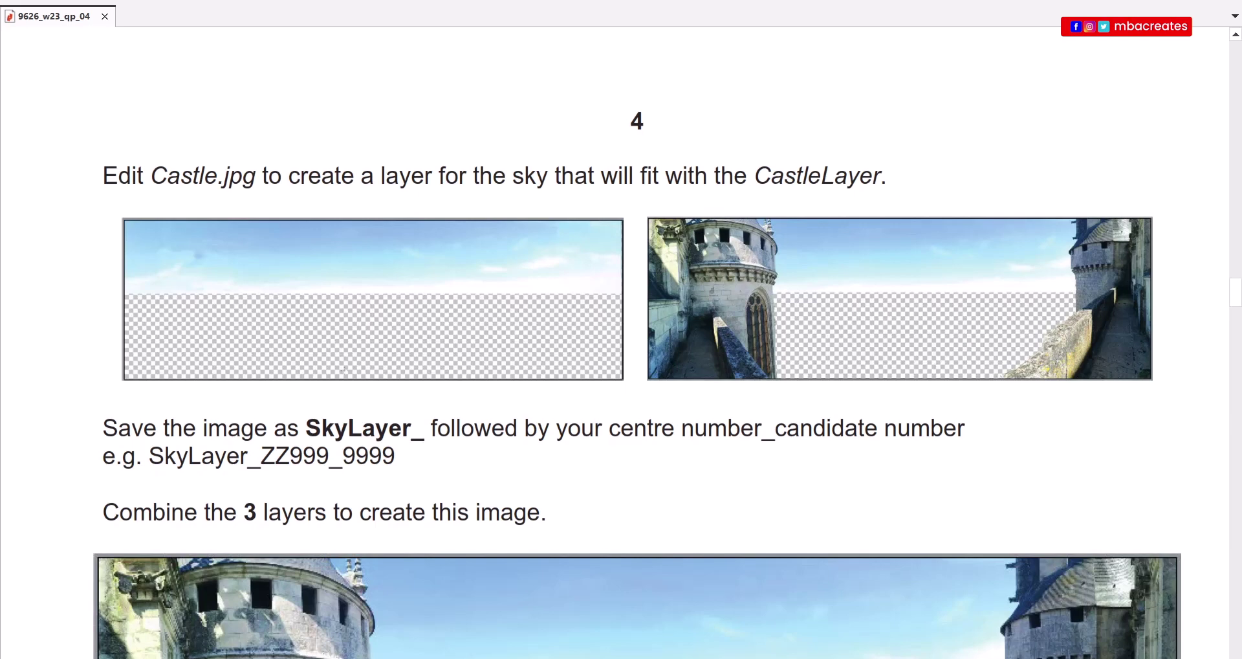
pyautogui.scroll(-5, 1069, 122)
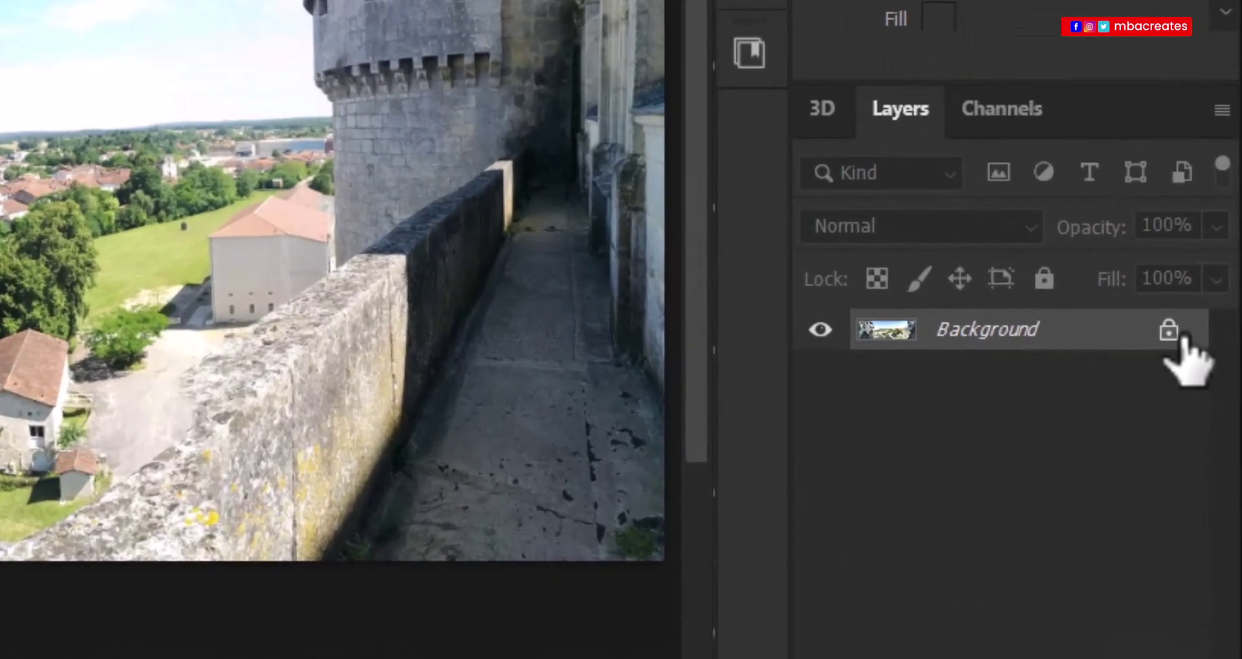
# Step: Unlock the castle Background, duplicate it, rename the bottom layer 'original', and select Layer 0 copy
pyautogui.click(1182, 337)
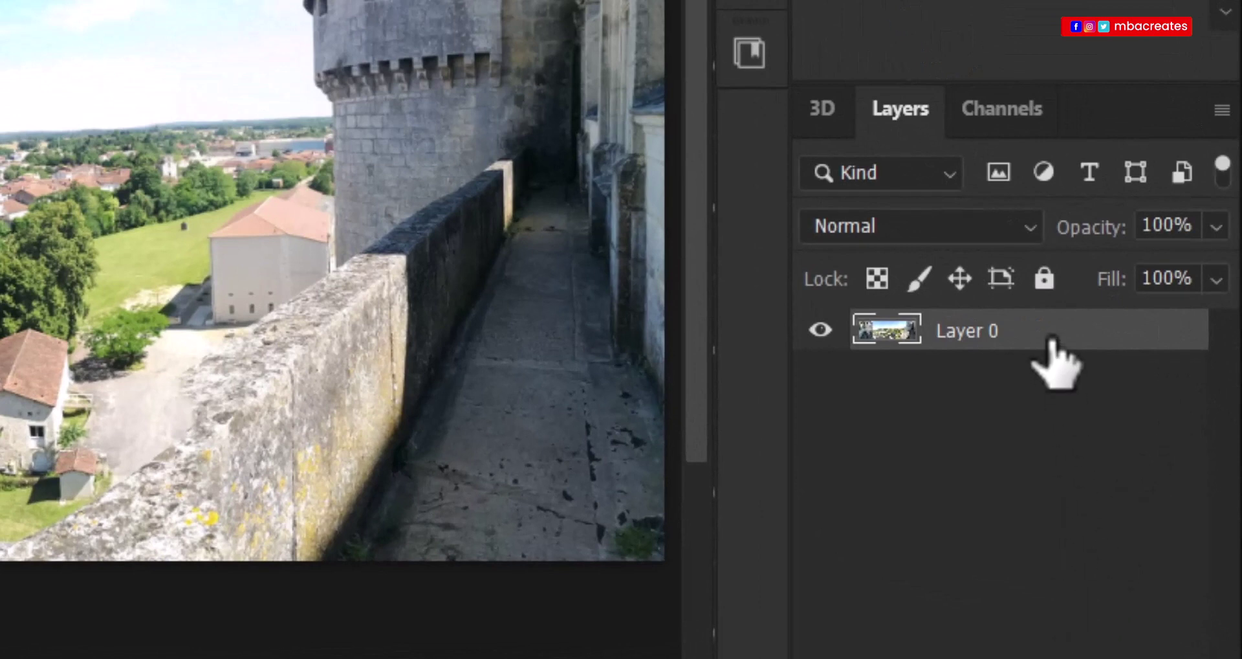
pyautogui.hotkey('ctrl', 'j')
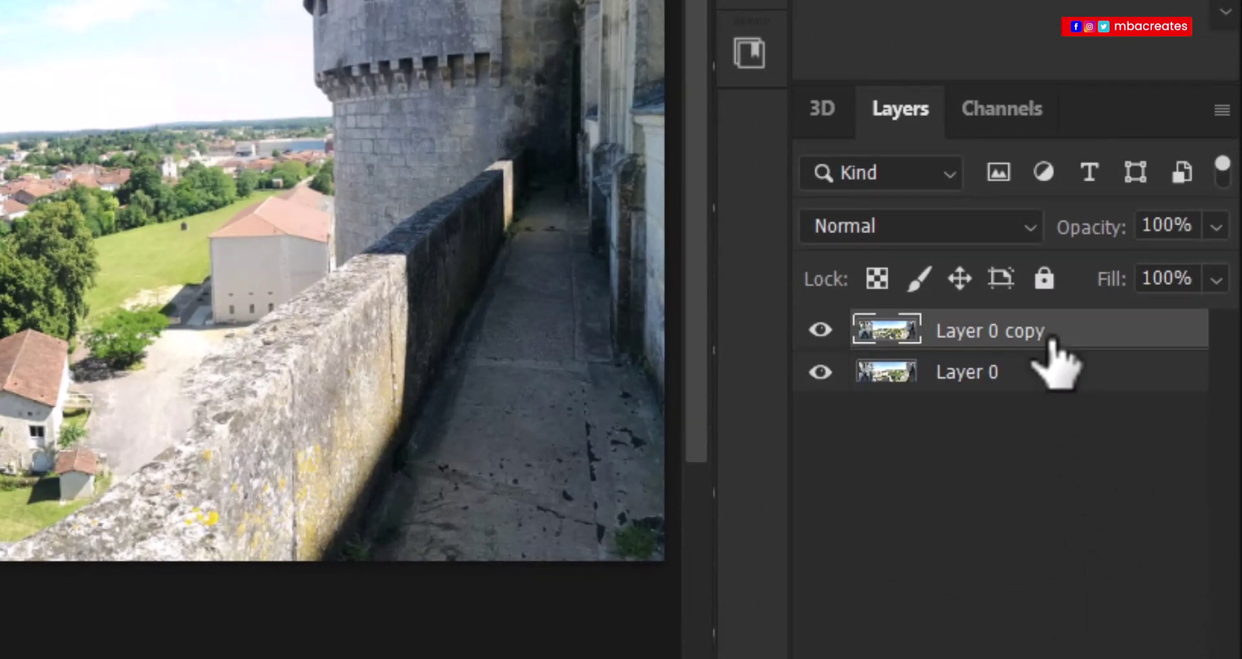
pyautogui.click(959, 382)
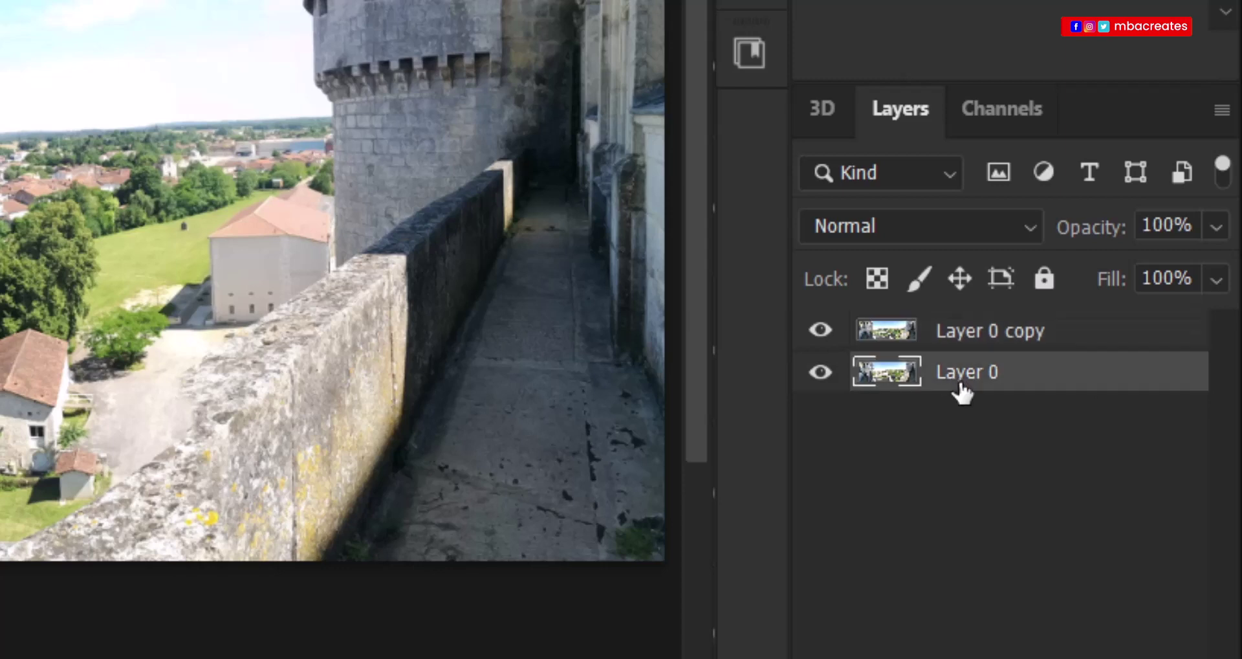
pyautogui.doubleClick(968, 372)
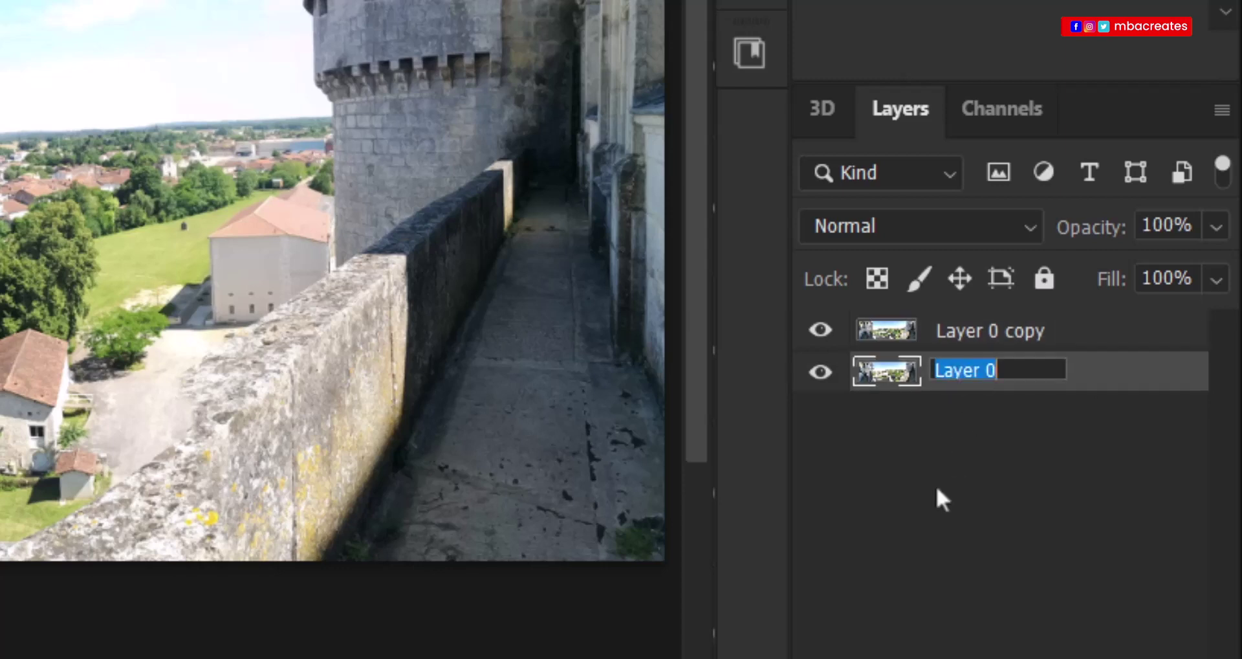
pyautogui.write('original')
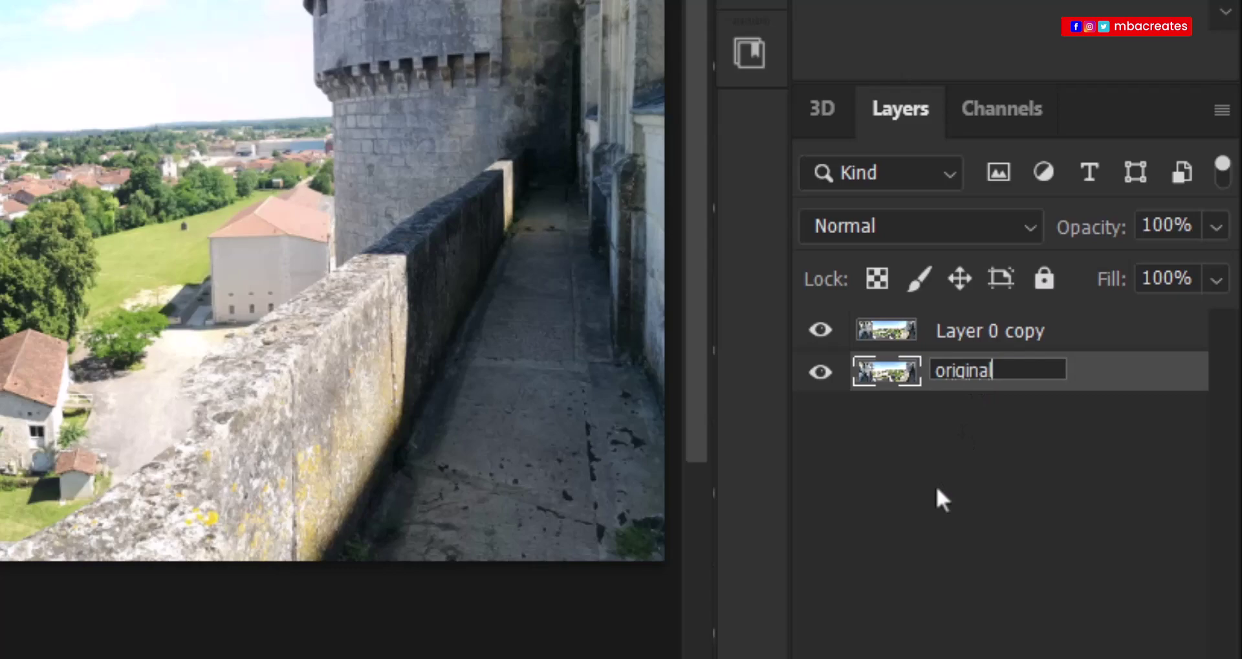
pyautogui.press('Return')
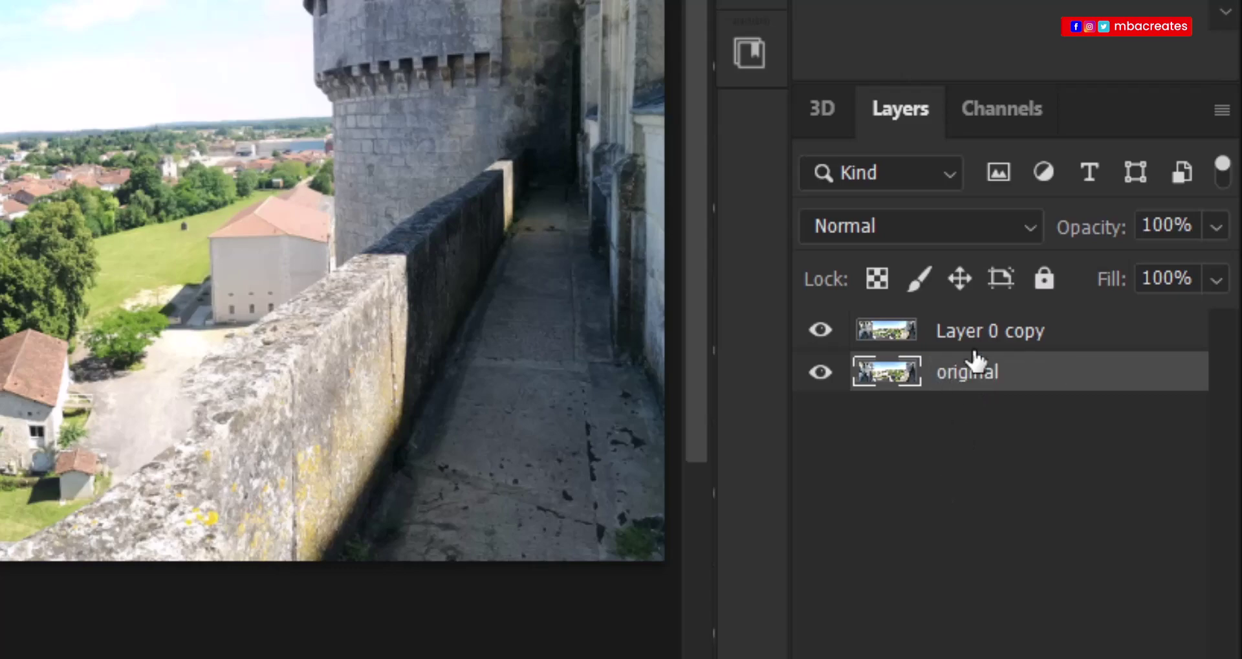
pyautogui.click(1022, 333)
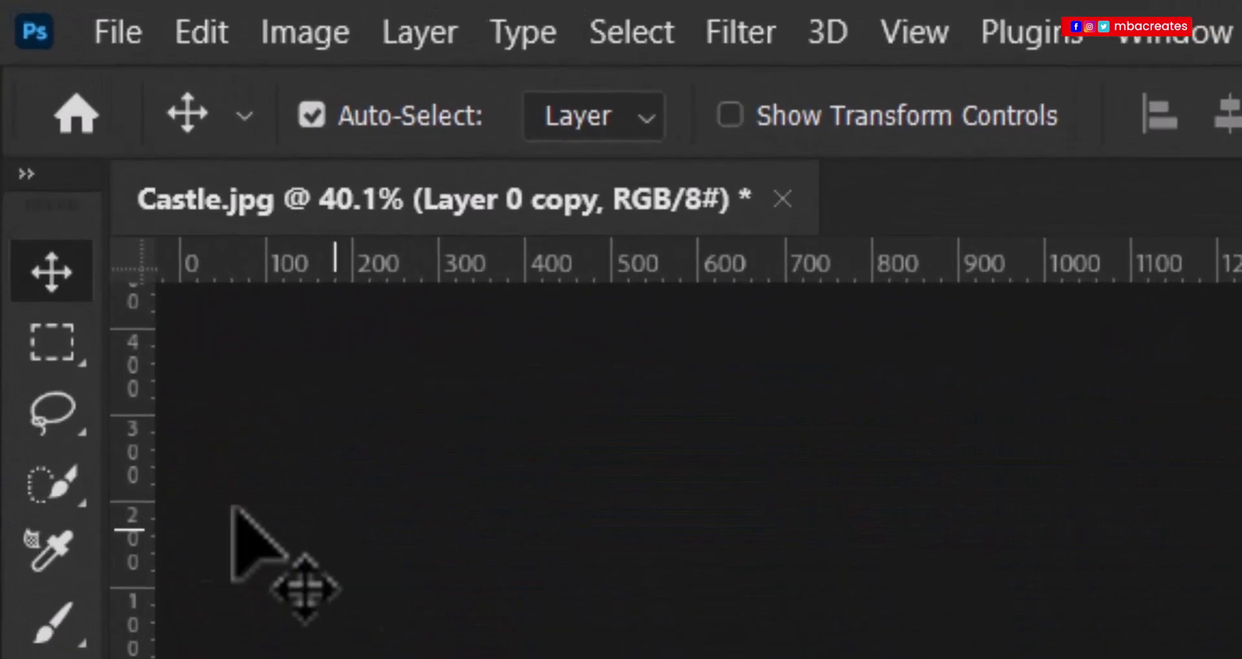
# Step: With an enlarged Quick Selection brush, select the sky, trees and riverbank between the towers
pyautogui.click(68, 490)
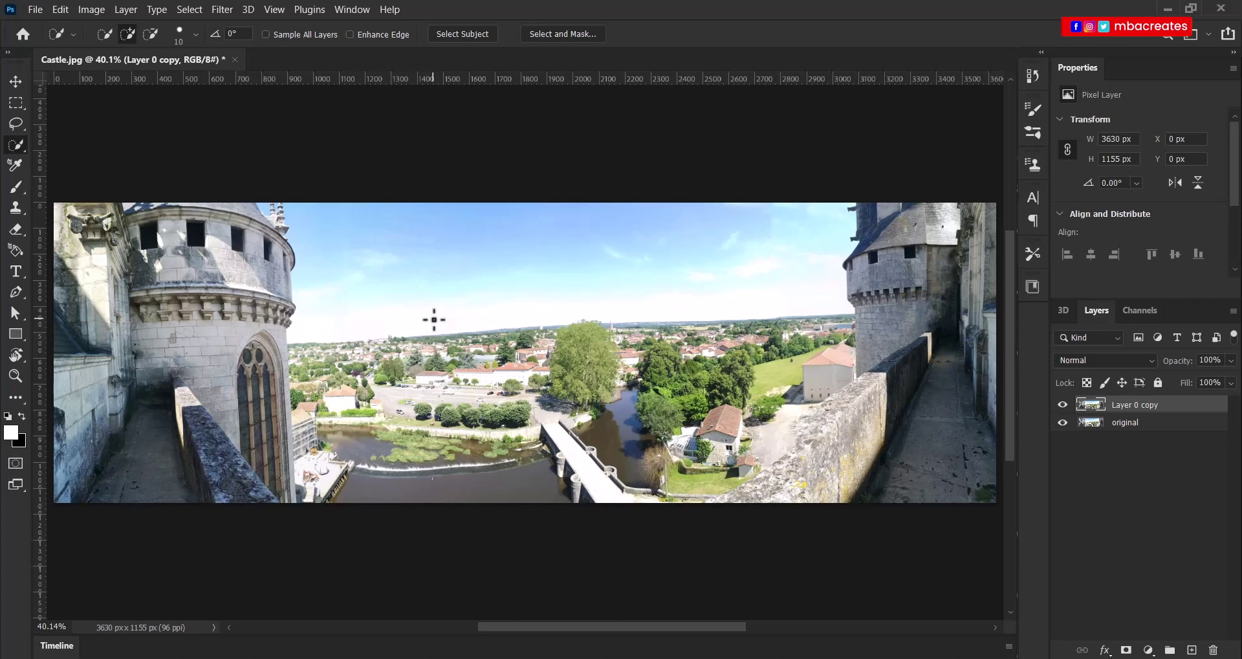
pyautogui.press(']')
pyautogui.press(']')
pyautogui.press(']')
pyautogui.press(']')
pyautogui.press(']')
pyautogui.press(']')
pyautogui.press(']')
pyautogui.press(']')
pyautogui.press(']')
pyautogui.press(']')
pyautogui.press(']')
pyautogui.press(']')
pyautogui.press(']')
pyautogui.press(']')
pyautogui.press(']')
pyautogui.press(']')
pyautogui.press(']')
pyautogui.press(']')
pyautogui.press(']')
pyautogui.press(']')
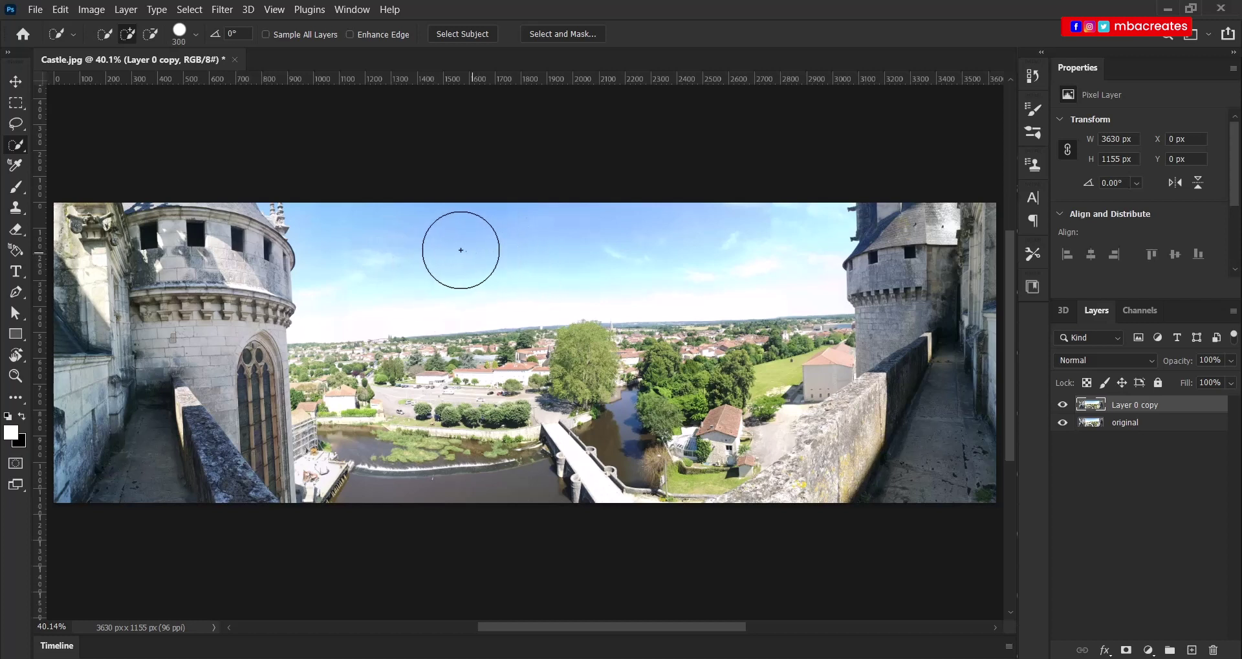
pyautogui.moveTo(418, 239)
pyautogui.mouseDown()
pyautogui.moveTo(438, 383)
pyautogui.moveTo(404, 419)
pyautogui.moveTo(365, 344)
pyautogui.moveTo(362, 372)
pyautogui.moveTo(380, 421)
pyautogui.moveTo(435, 447)
pyautogui.moveTo(531, 425)
pyautogui.moveTo(651, 348)
pyautogui.moveTo(773, 334)
pyautogui.moveTo(785, 354)
pyautogui.moveTo(716, 383)
pyautogui.moveTo(647, 456)
pyautogui.moveTo(493, 466)
pyautogui.moveTo(391, 444)
pyautogui.moveTo(355, 407)
pyautogui.moveTo(356, 461)
pyautogui.mouseUp()
pyautogui.moveTo(734, 363)
pyautogui.mouseDown()
pyautogui.moveTo(757, 369)
pyautogui.moveTo(736, 397)
pyautogui.moveTo(735, 310)
pyautogui.mouseUp()
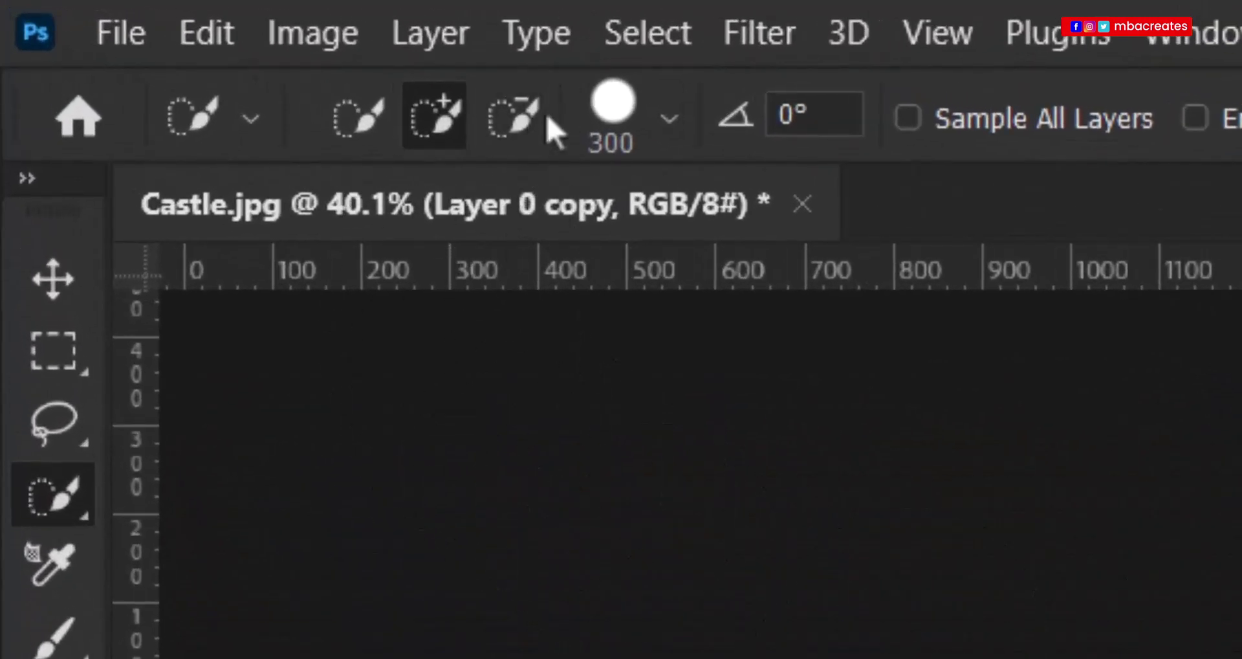
# Step: Subtract the right wall and left tower stonework from the selection using a smaller brush
pyautogui.click(516, 129)
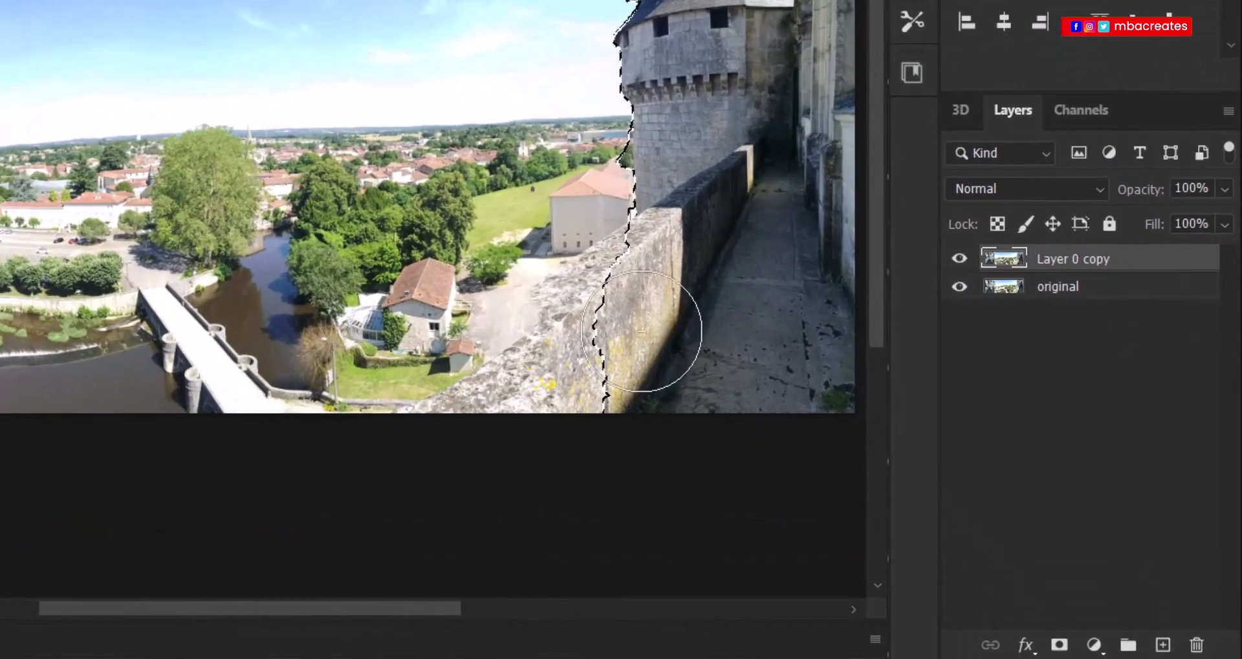
pyautogui.moveTo(889, 479); pyautogui.dragTo(813, 529)
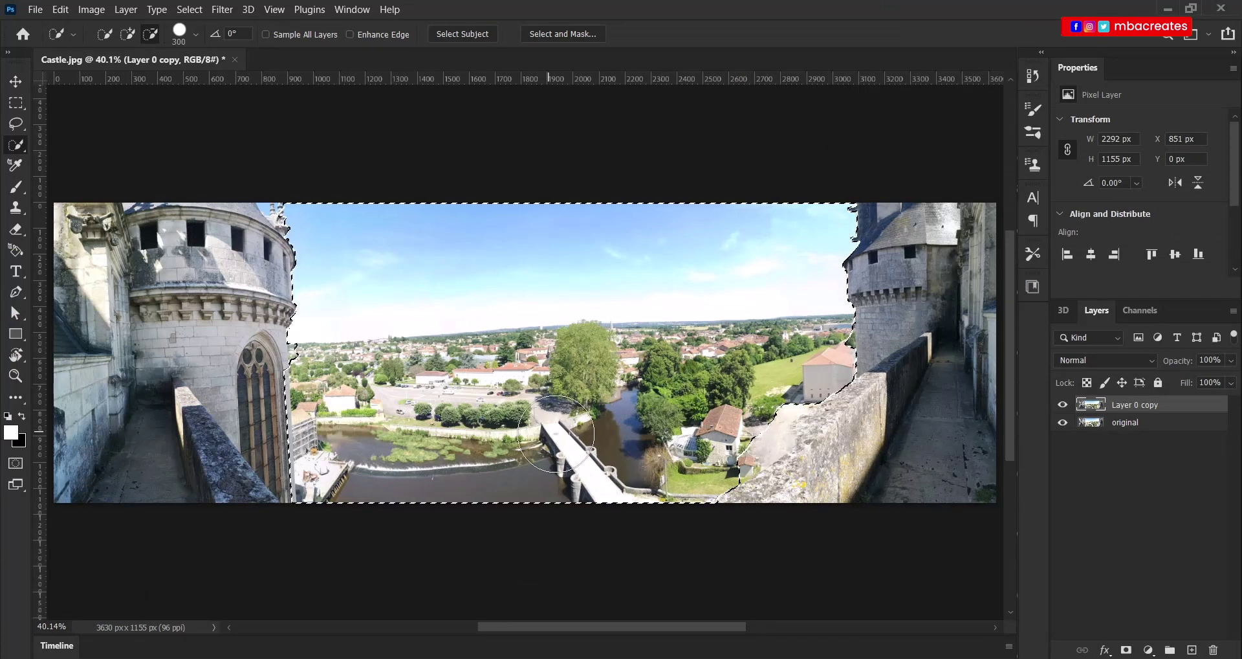
pyautogui.scroll(4, 560, 434)
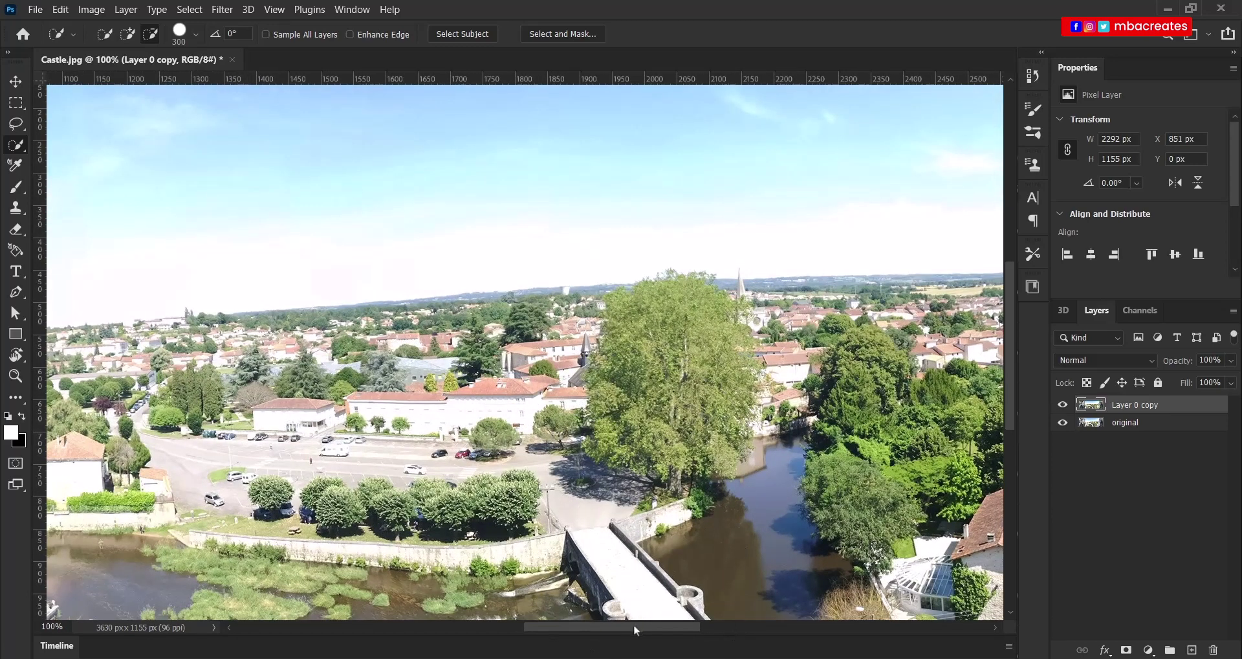
pyautogui.moveTo(625, 626); pyautogui.dragTo(541, 627)
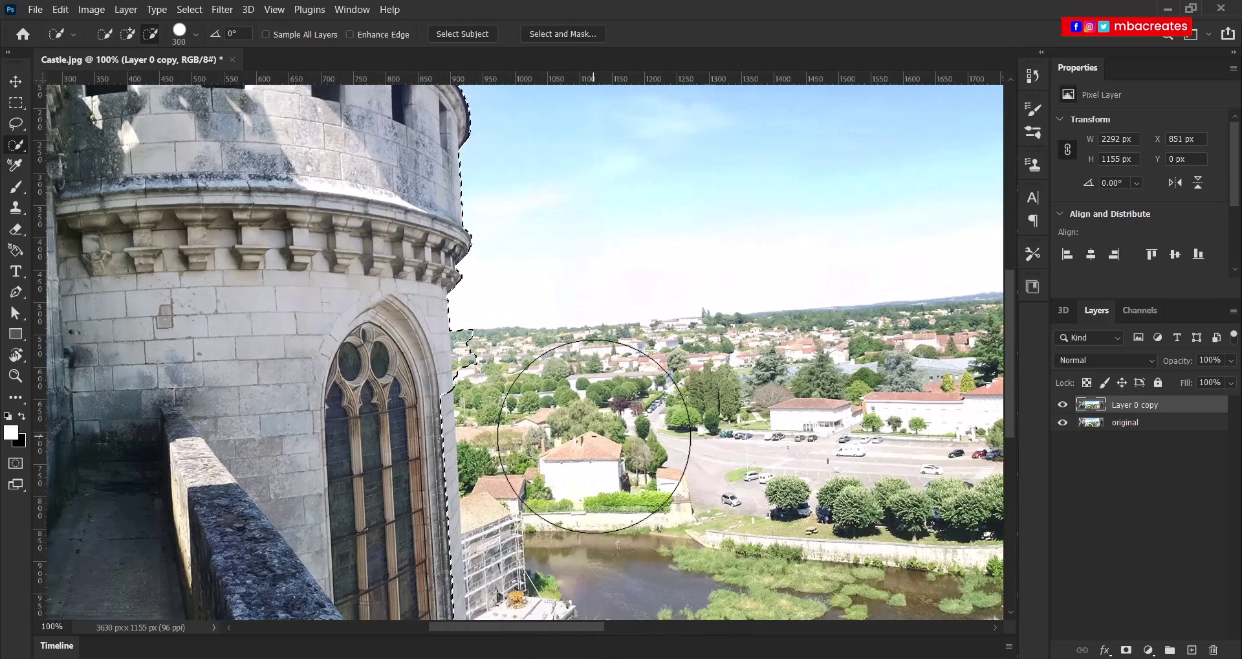
pyautogui.scroll(-3, 590, 435)
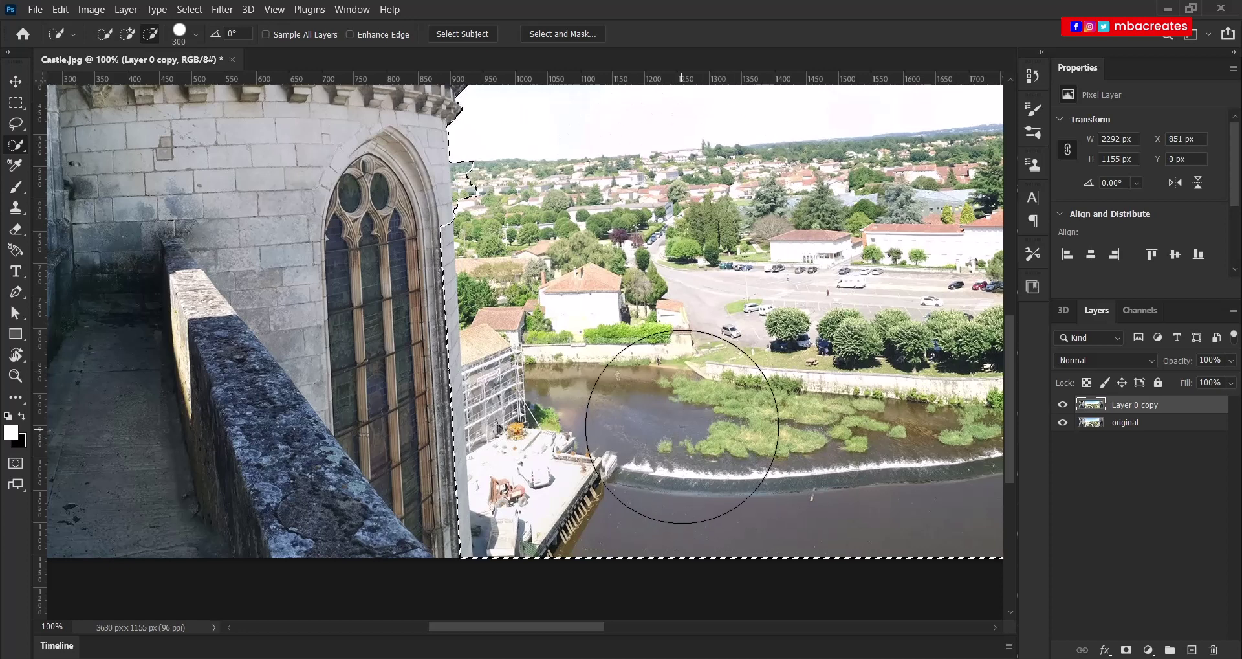
pyautogui.press('[')
pyautogui.press('[')
pyautogui.press('[')
pyautogui.press('[')
pyautogui.press('[')
pyautogui.press('[')
pyautogui.press('[')
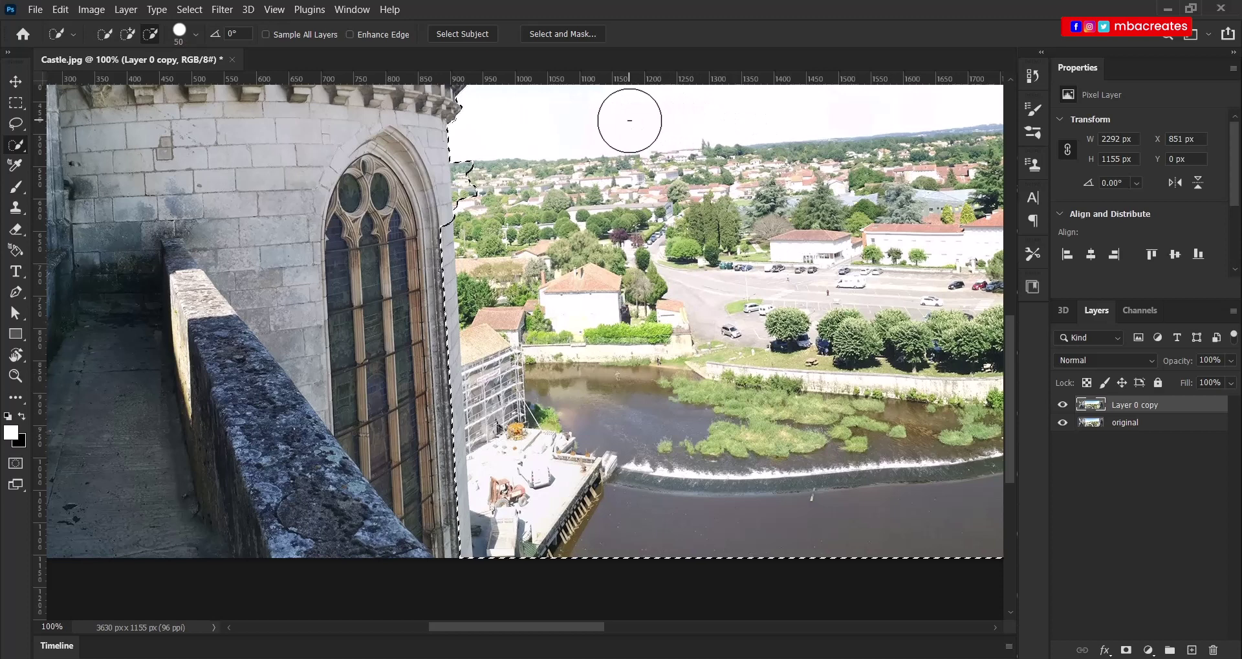
pyautogui.press('[')
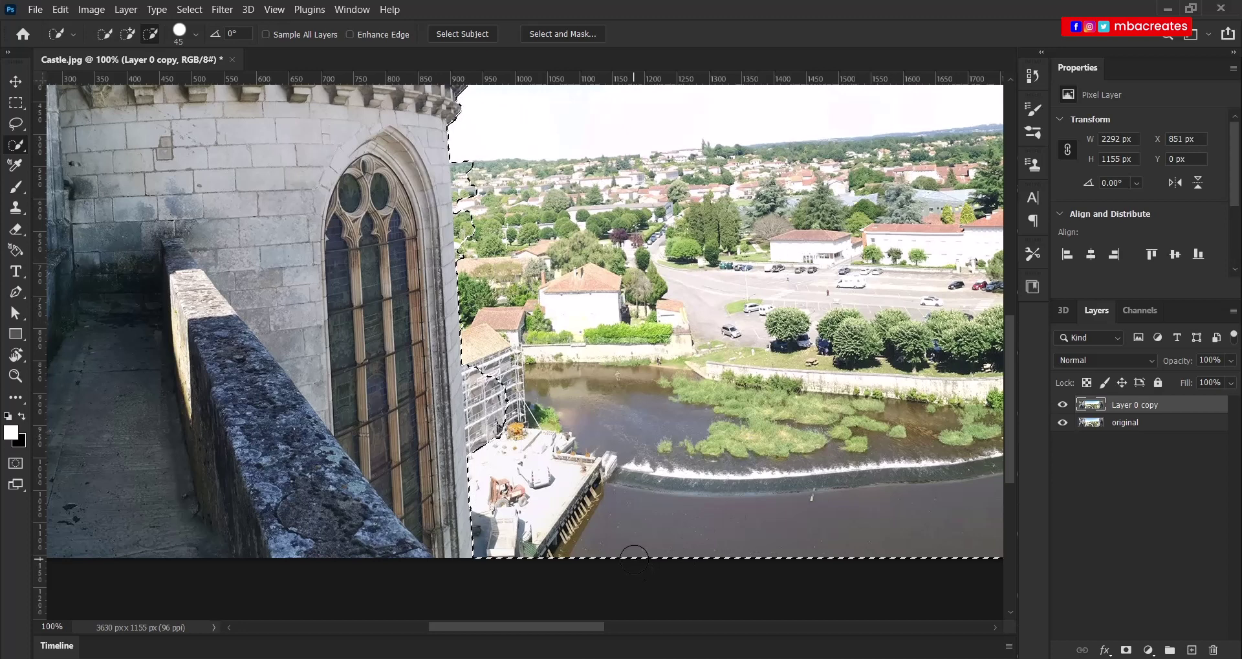
pyautogui.hotkey('ctrl', '0')
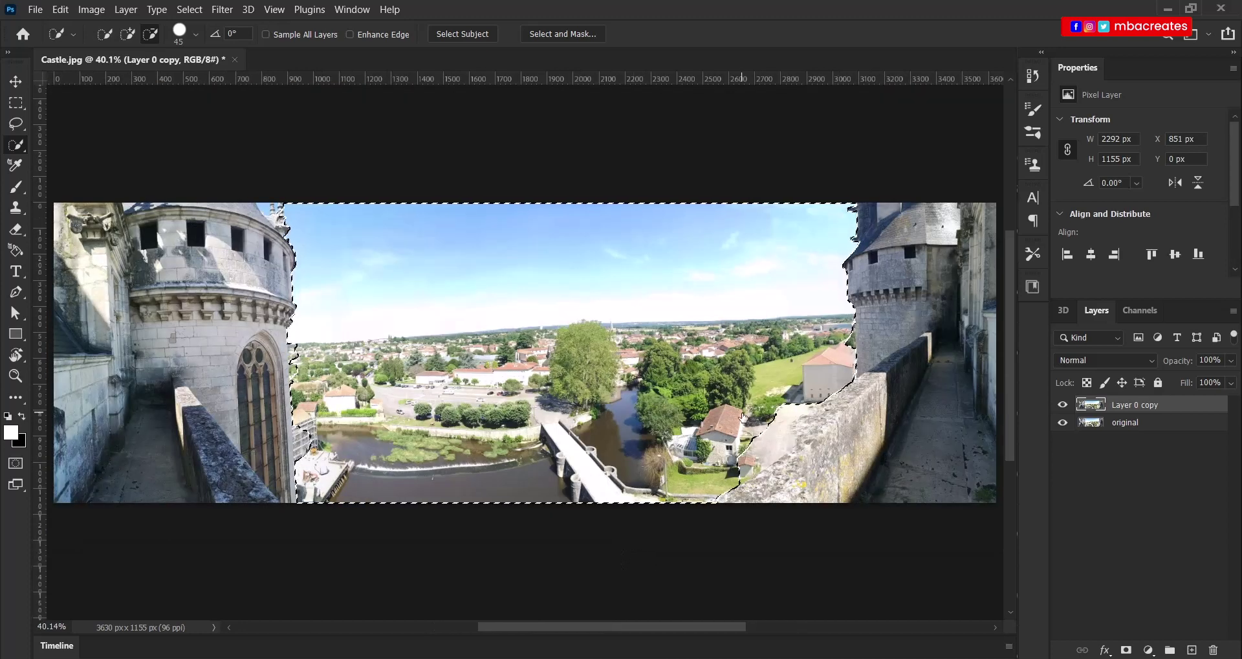
# Step: At 300% zoom, subtract the left tower's gargoyle and spires from the selection with a smaller brush
pyautogui.hotkey('ctrl', '+')
pyautogui.hotkey('ctrl', '+')
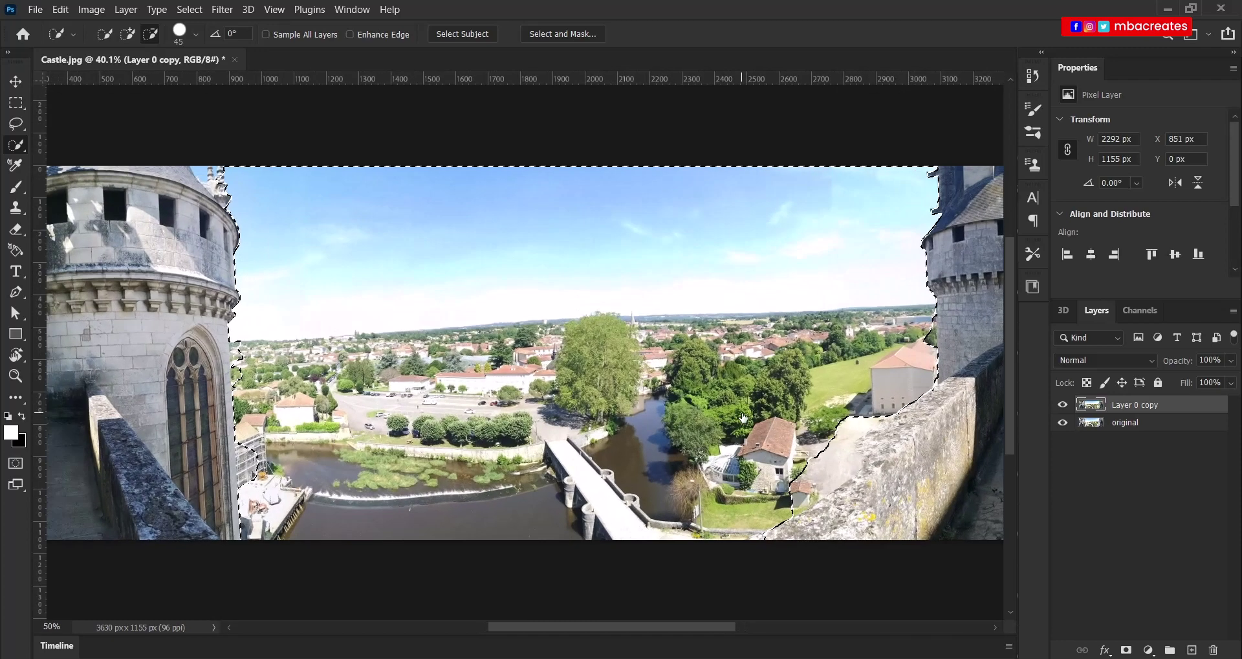
pyautogui.hotkey('ctrl', '+')
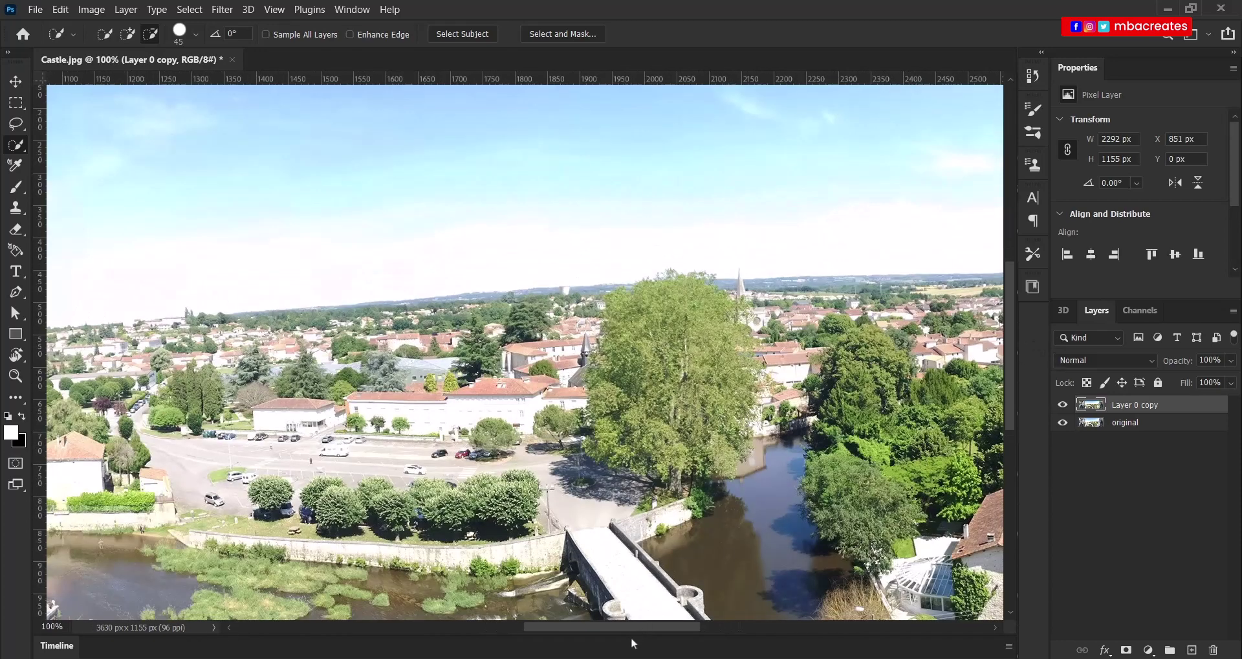
pyautogui.moveTo(635, 627); pyautogui.dragTo(558, 627)
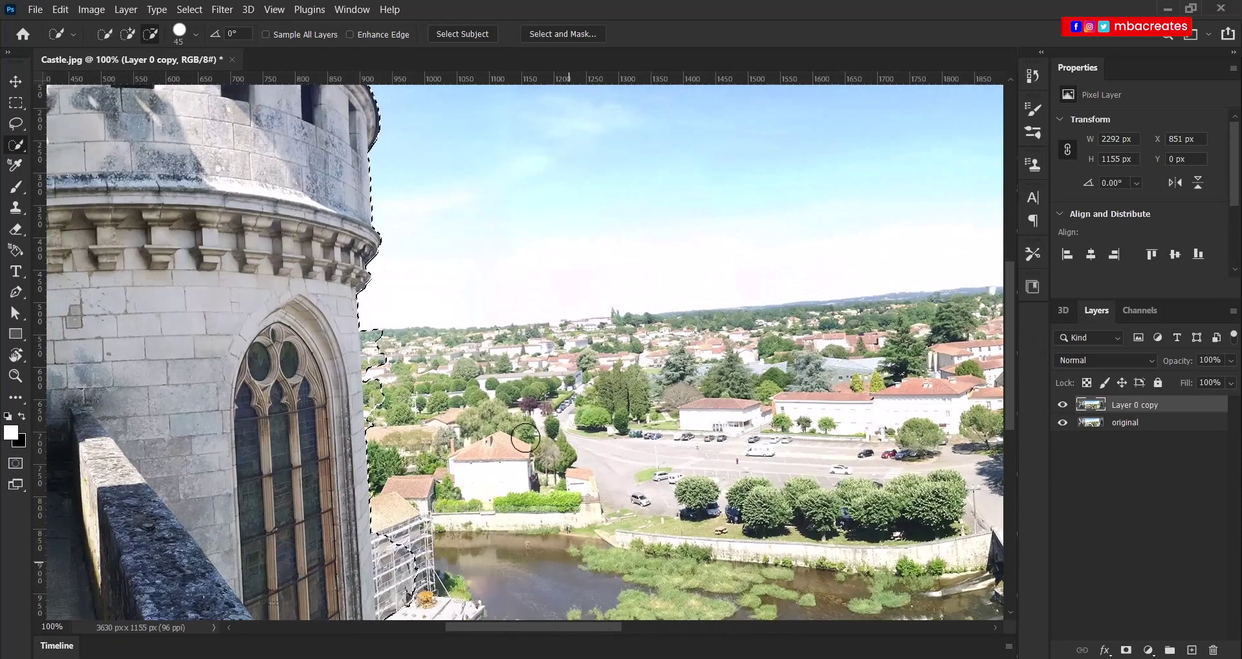
pyautogui.scroll(3, 481, 389)
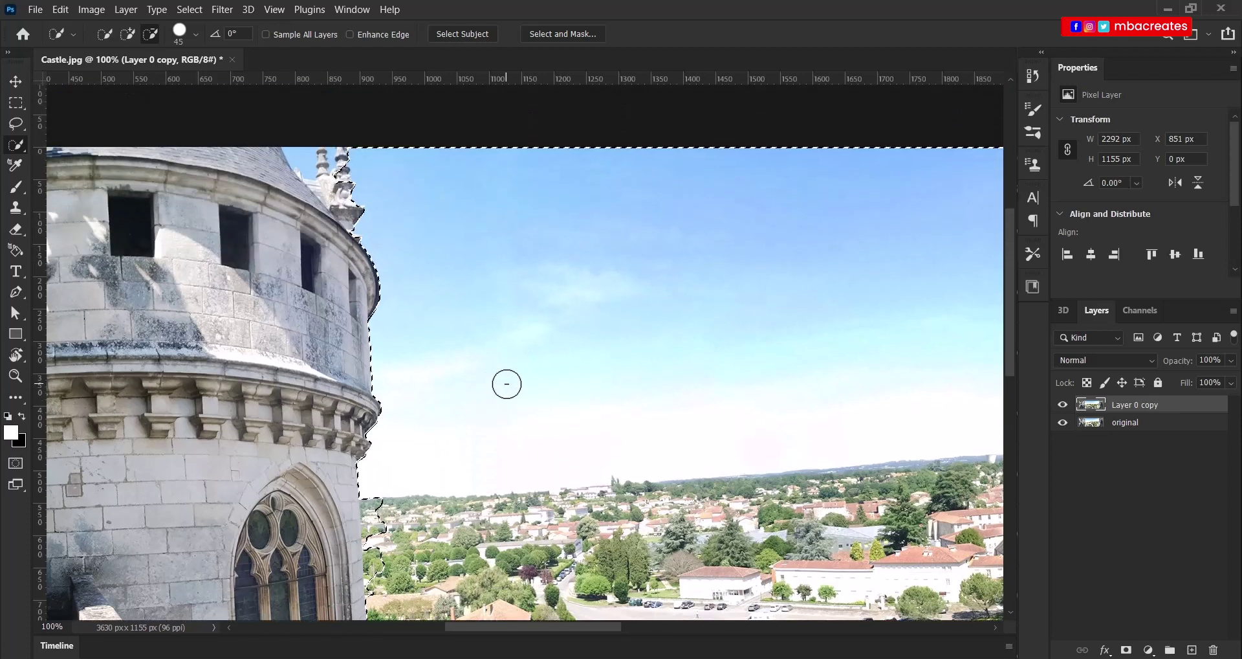
pyautogui.hotkey('ctrl', '+')
pyautogui.hotkey('ctrl', '+')
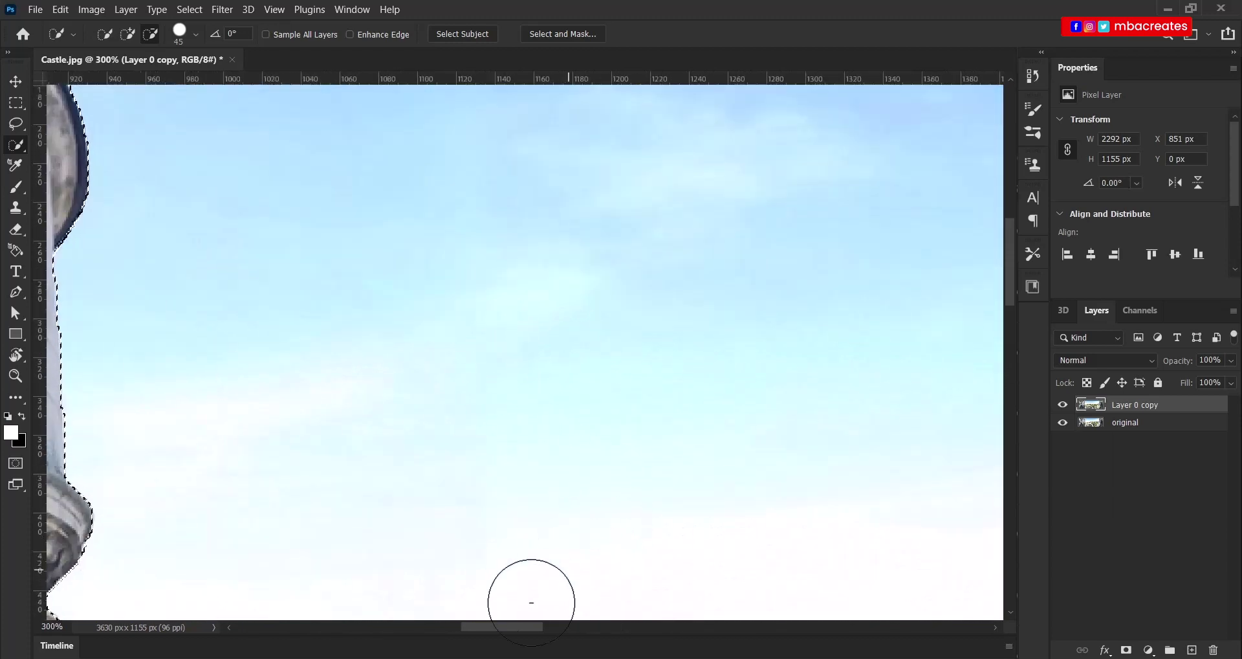
pyautogui.moveTo(506, 627); pyautogui.dragTo(459, 618)
pyautogui.scroll(8, 645, 451)
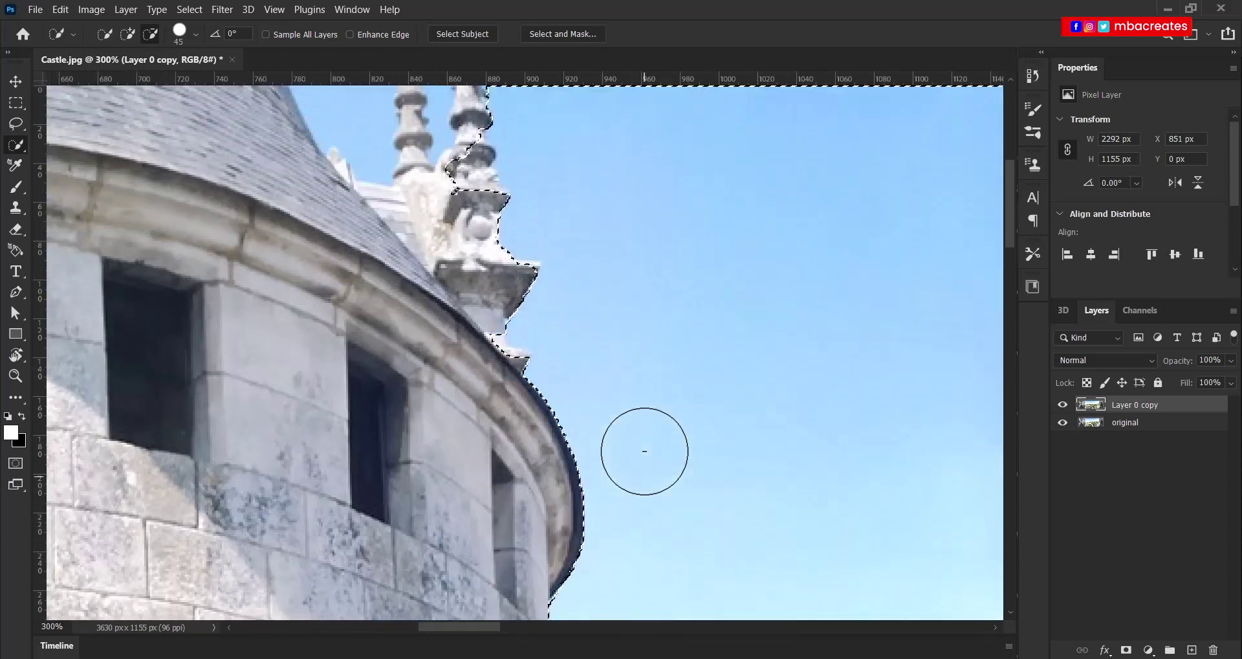
pyautogui.scroll(1, 644, 451)
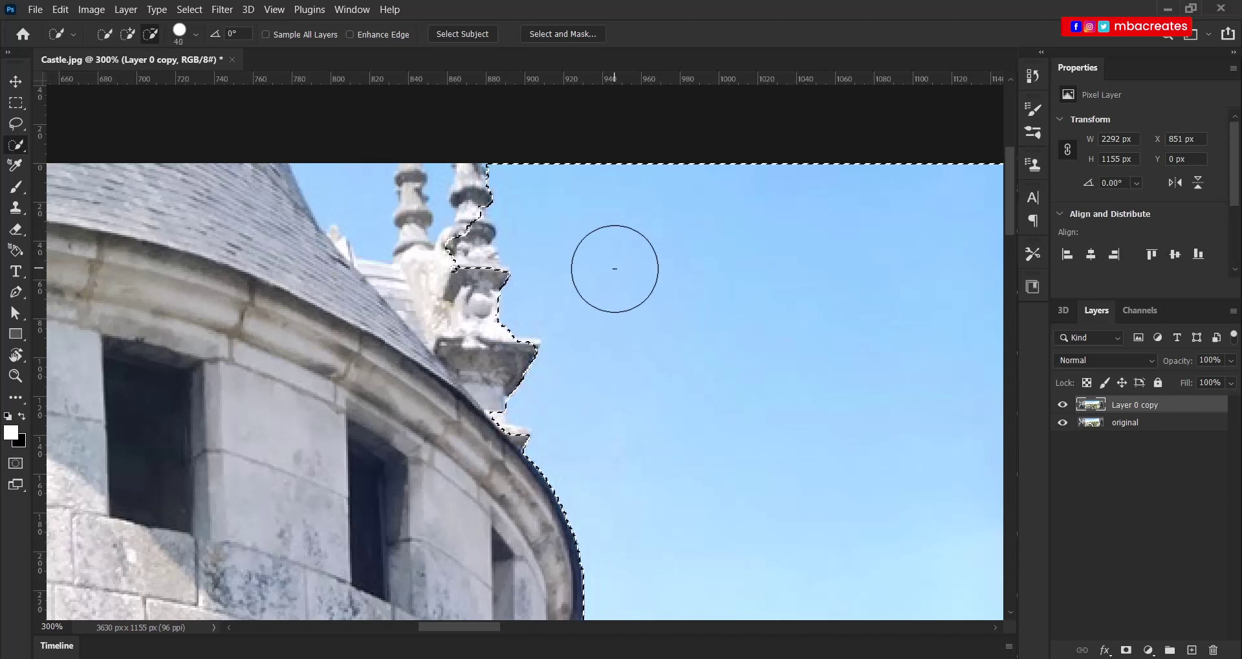
pyautogui.press('[')
pyautogui.press('[')
pyautogui.press('[')
pyautogui.moveTo(502, 247)
pyautogui.mouseDown()
pyautogui.moveTo(458, 234)
pyautogui.moveTo(472, 274)
pyautogui.moveTo(468, 227)
pyautogui.moveTo(491, 333)
pyautogui.mouseUp()
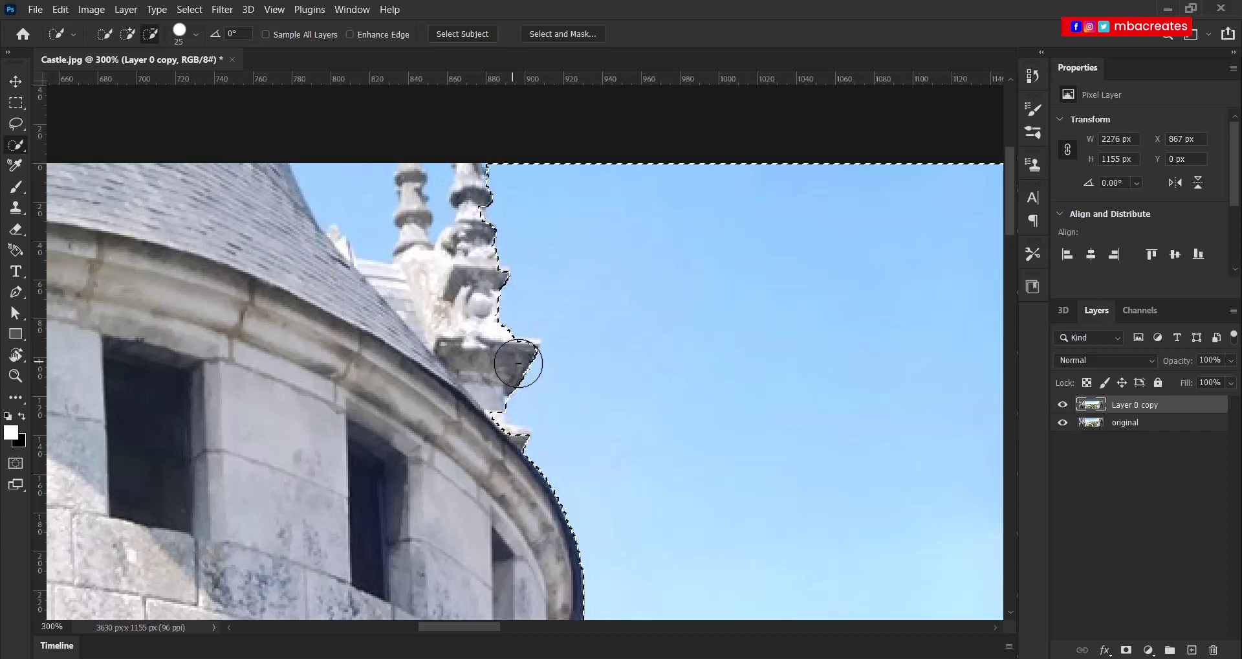
pyautogui.scroll(-15, 818, 432)
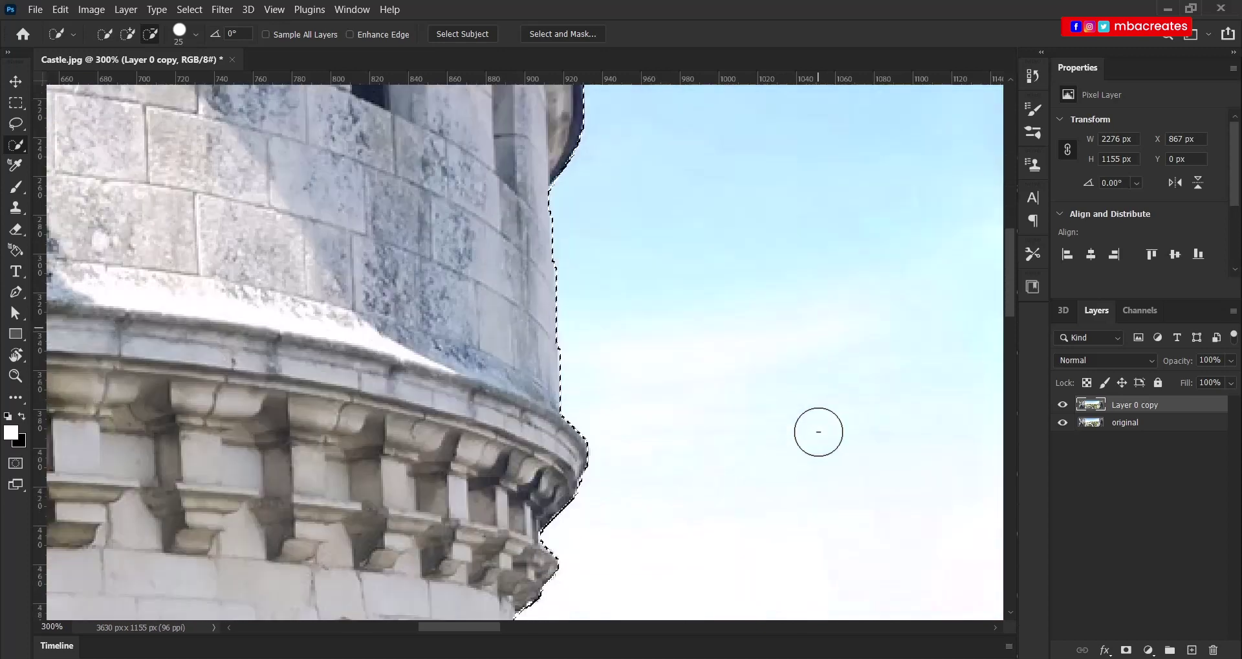
pyautogui.scroll(-10, 818, 432)
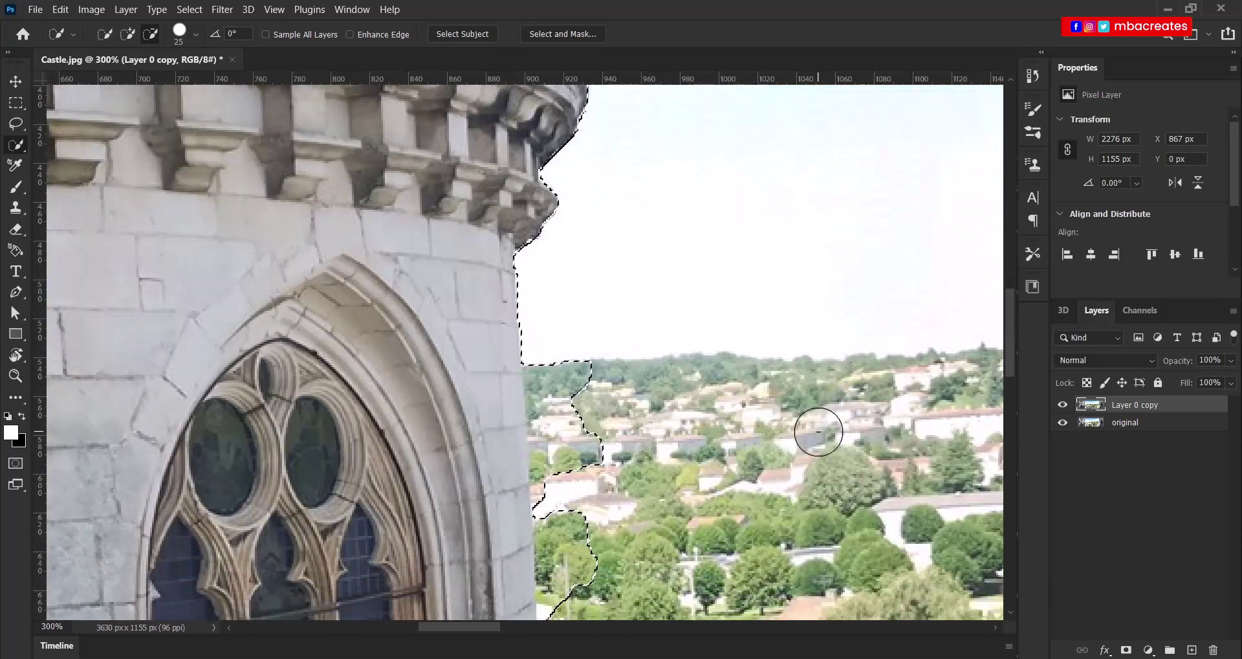
pyautogui.scroll(-5, 628, 385)
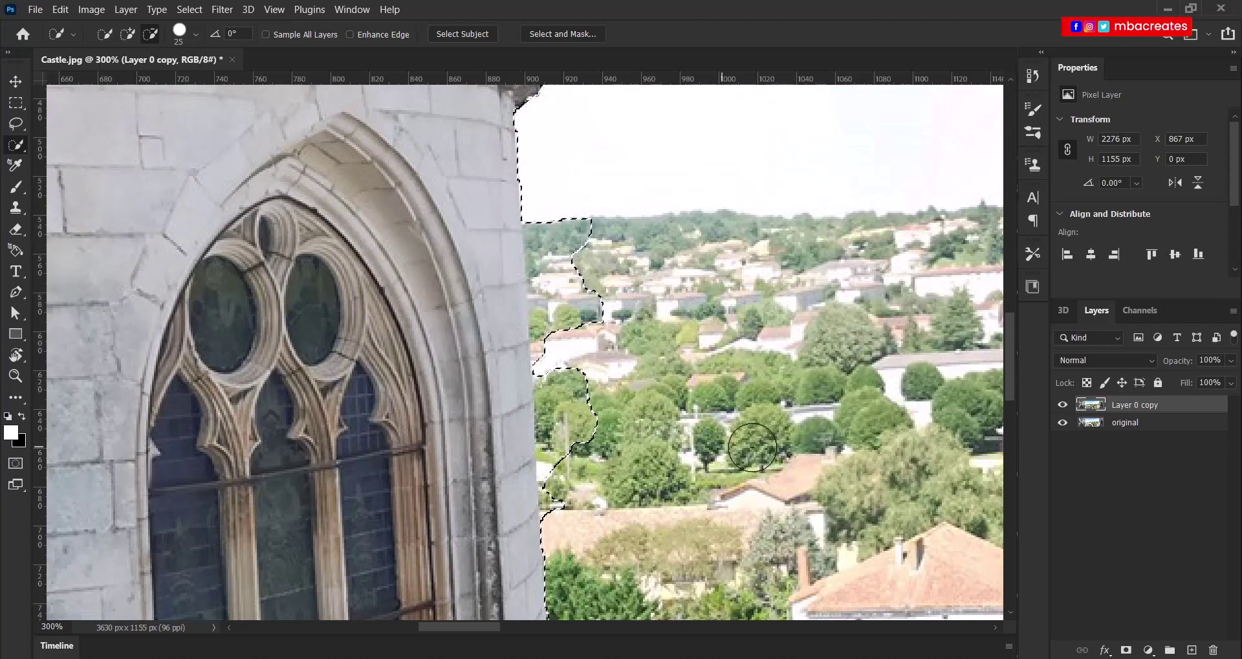
pyautogui.scroll(-10, 750, 418)
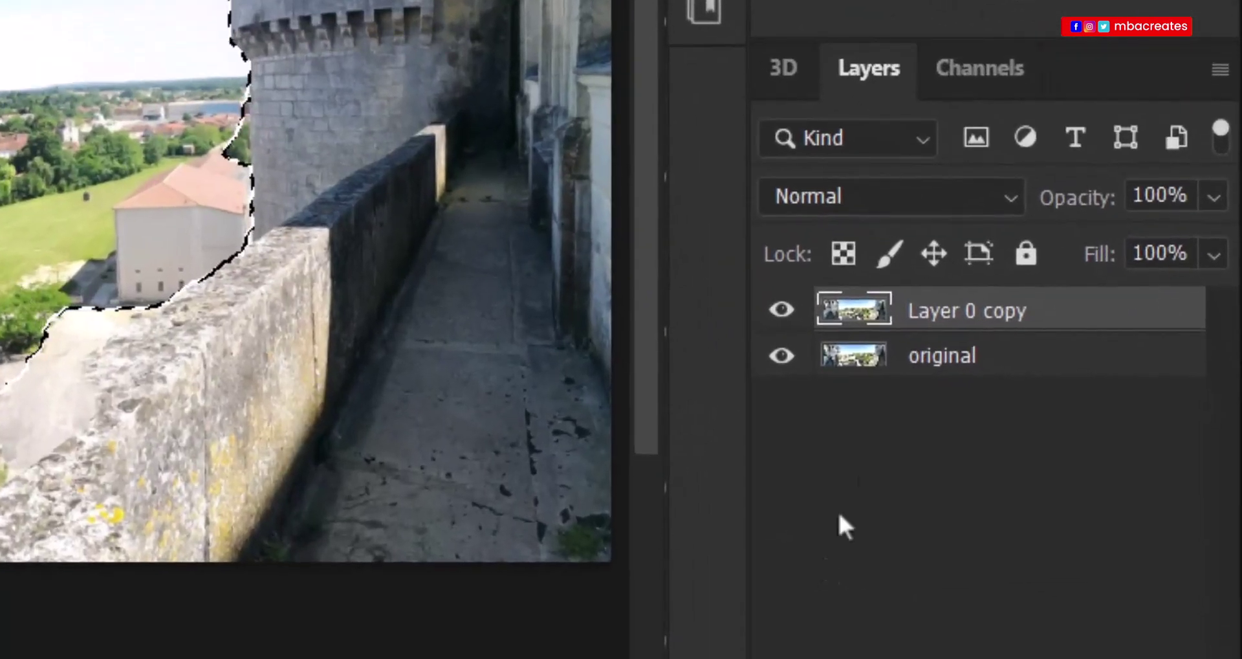
# Step: Hide the original layer, delete the selected sky and town, and deselect
pyautogui.click(783, 357)
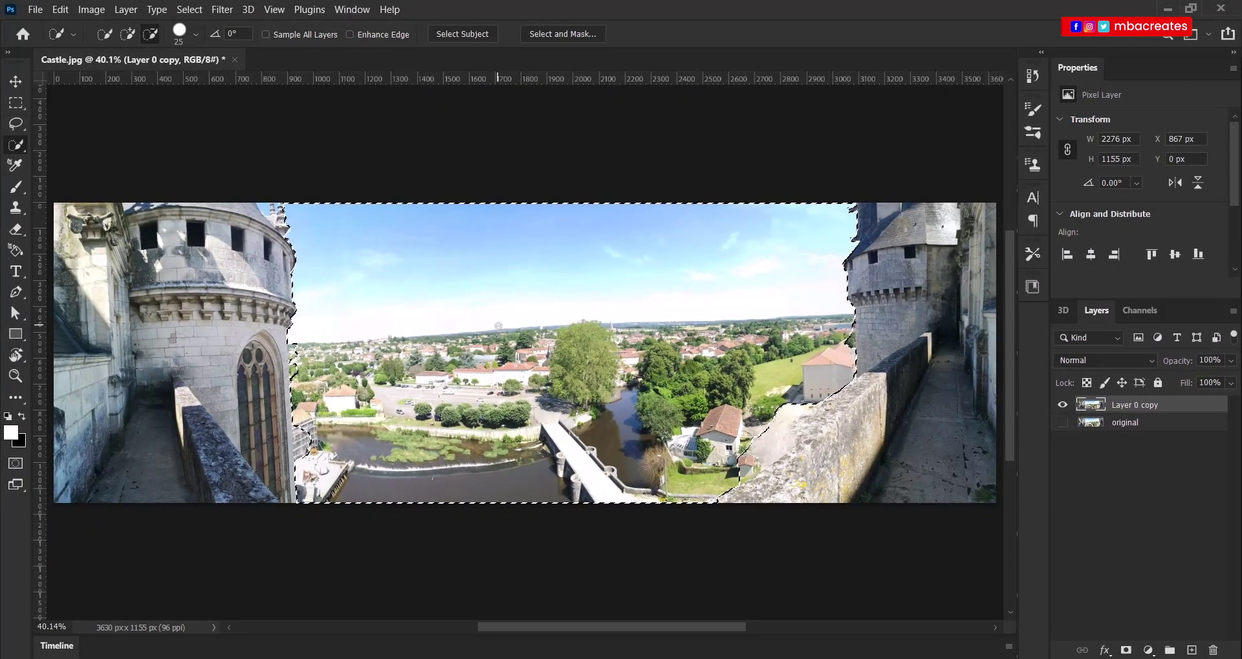
pyautogui.press('Delete')
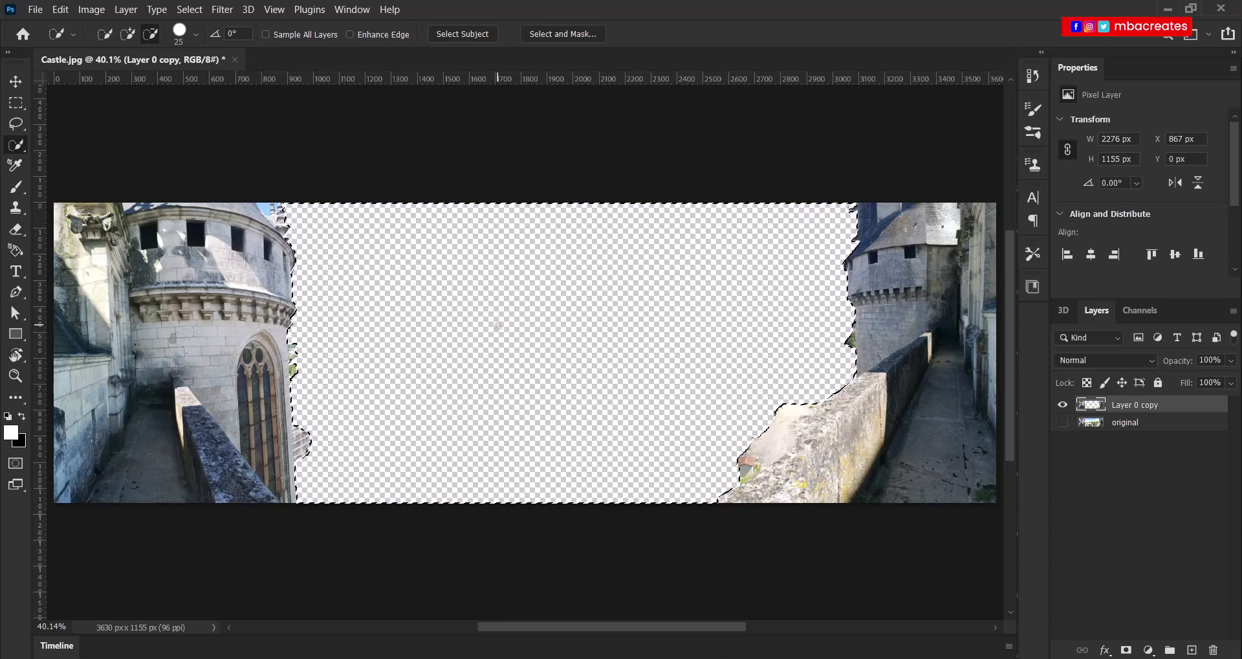
pyautogui.hotkey('ctrl', 'd')
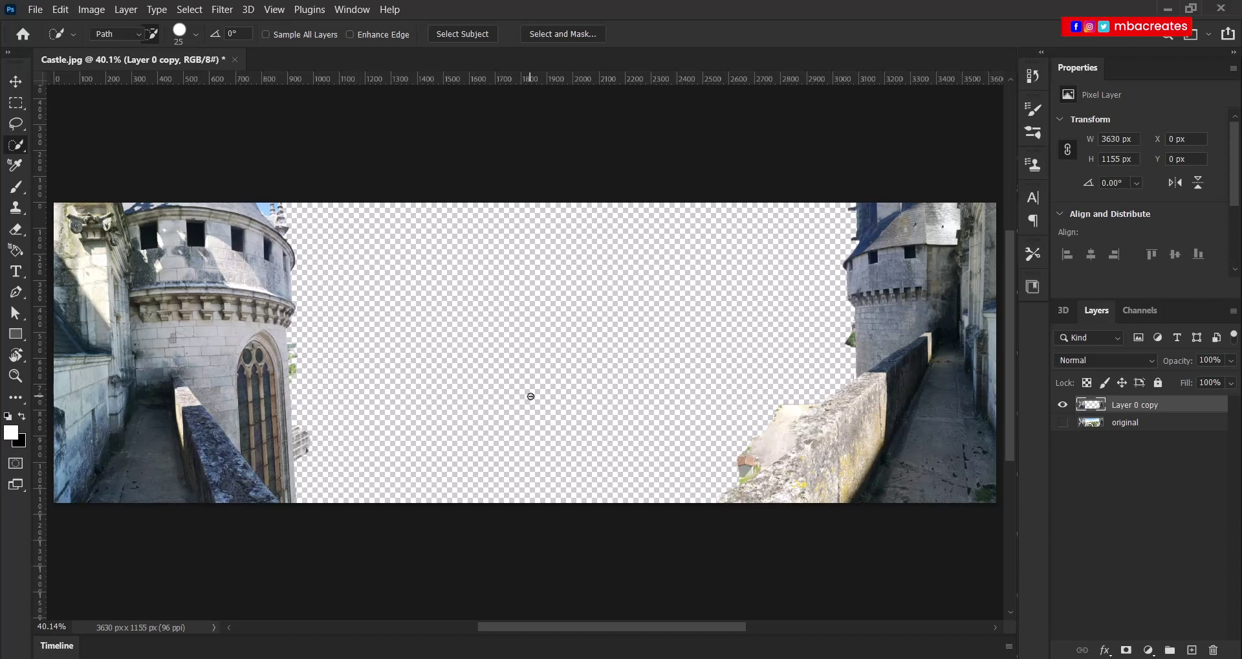
# Step: Trace a closed Pen path around the leftover ground beside the right wall
pyautogui.press('p')
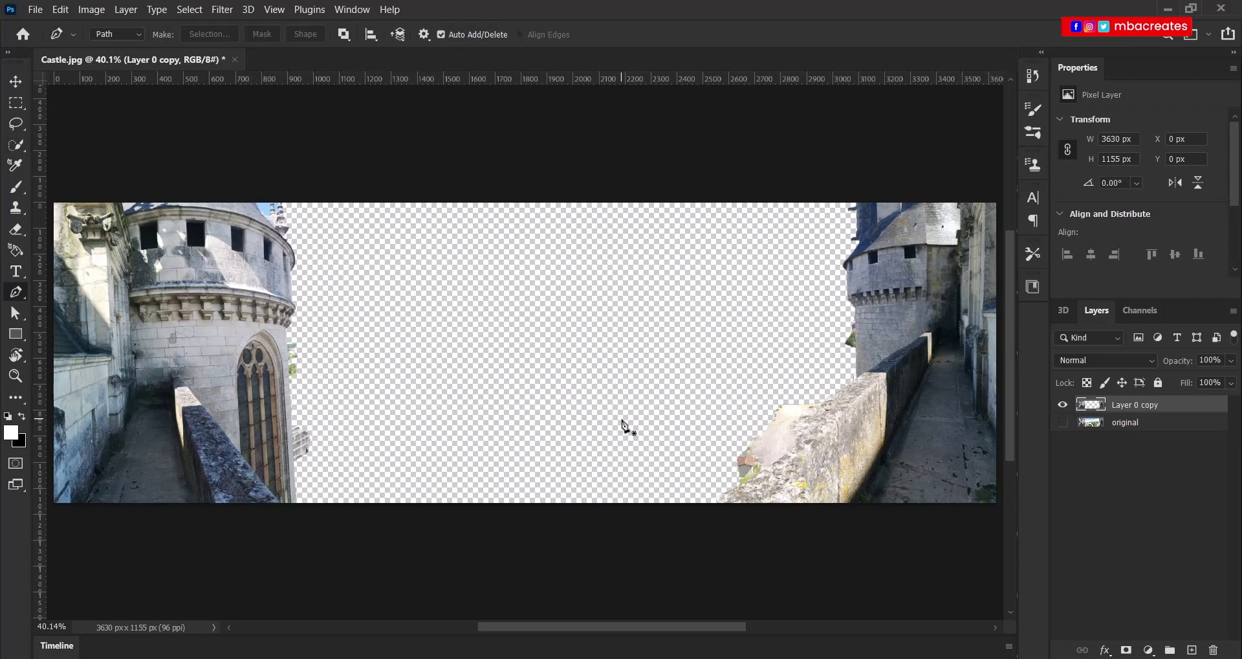
pyautogui.hotkey('ctrl', '+')
pyautogui.hotkey('ctrl', '+')
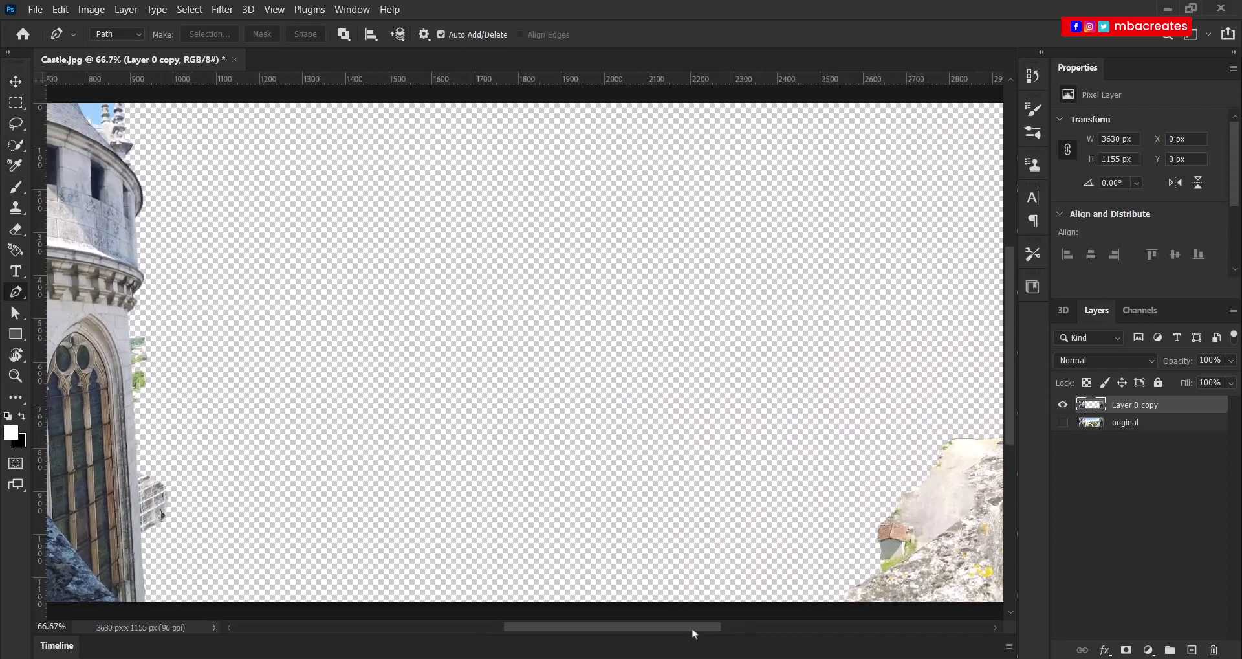
pyautogui.moveTo(693, 627); pyautogui.dragTo(752, 627)
pyautogui.scroll(-3, 803, 549)
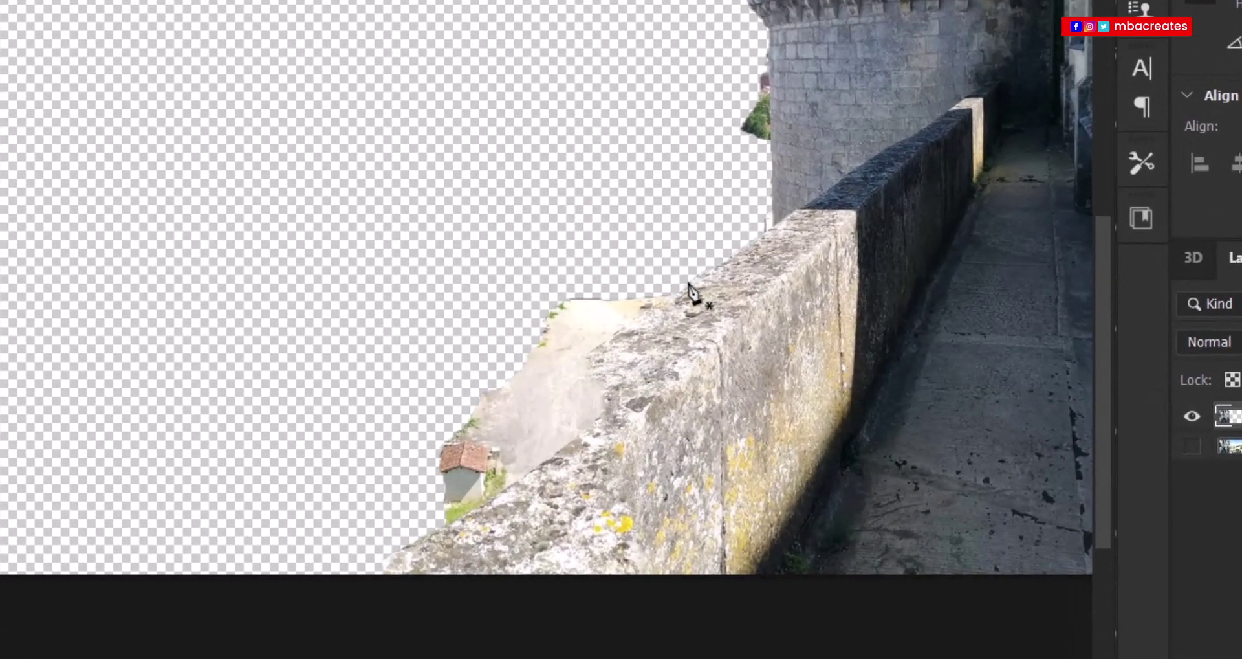
pyautogui.click(685, 288)
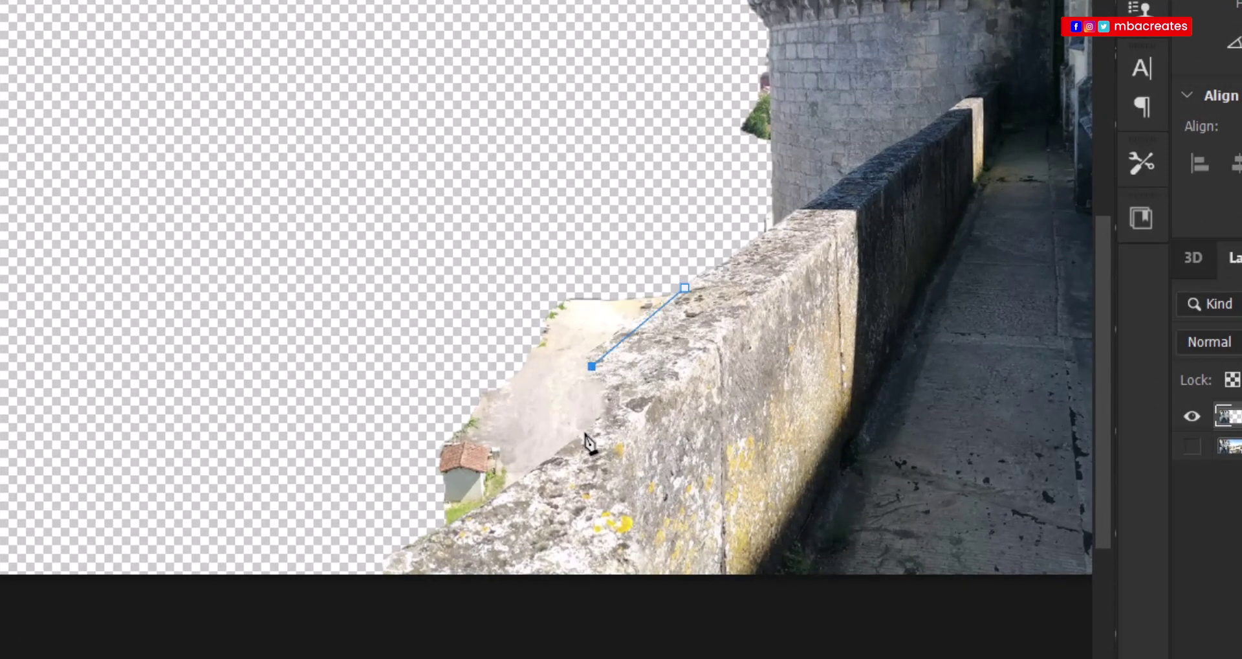
pyautogui.click(600, 416)
pyautogui.click(395, 601)
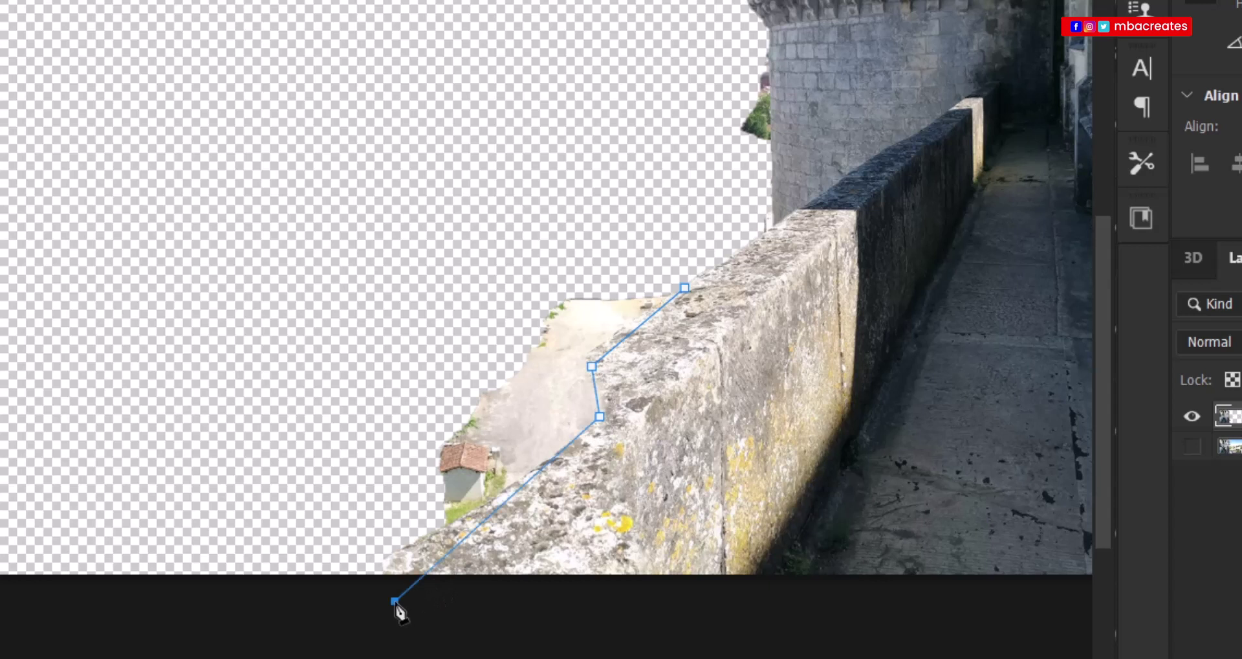
pyautogui.click(227, 567)
pyautogui.click(349, 275)
pyautogui.click(565, 198)
pyautogui.click(661, 212)
pyautogui.click(686, 287)
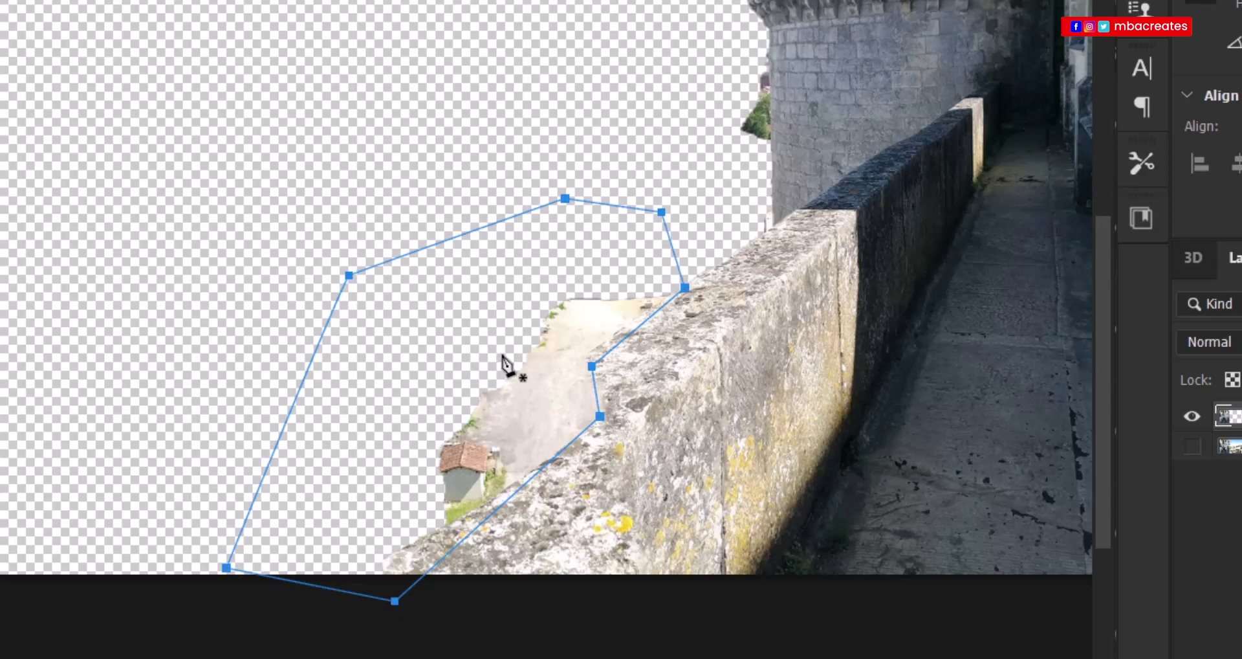
# Step: Turn the path into a selection, delete the leftover ground and house pixels, and deselect
pyautogui.rightClick(495, 322)
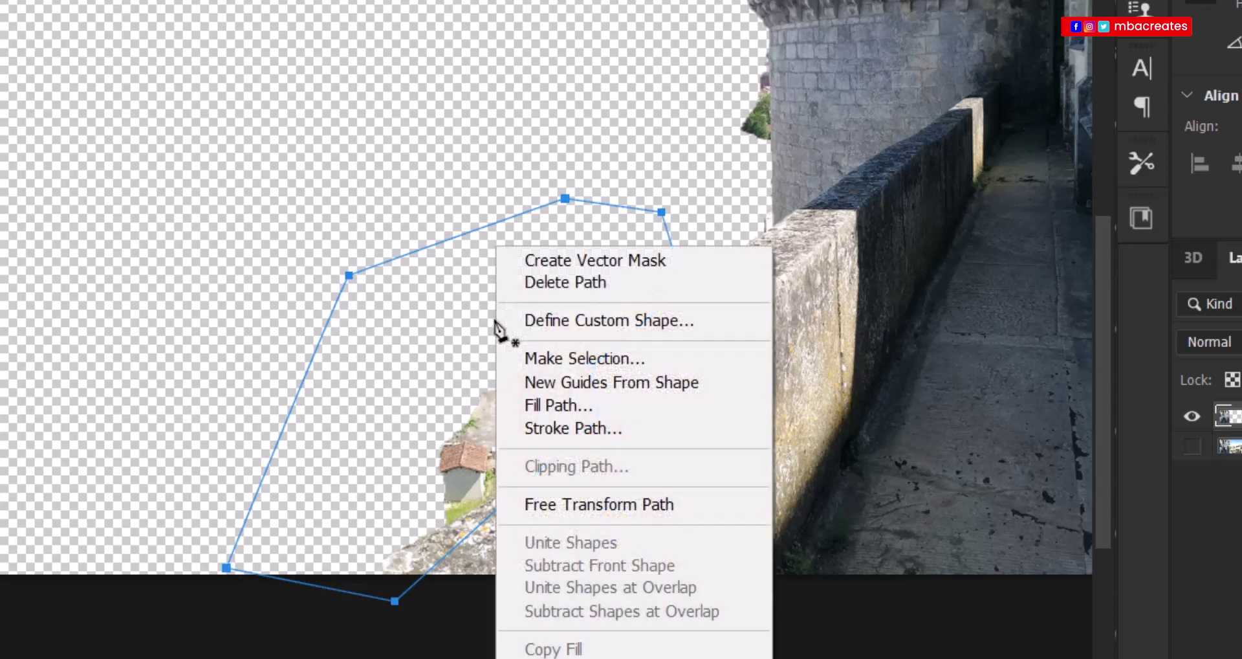
pyautogui.click(565, 360)
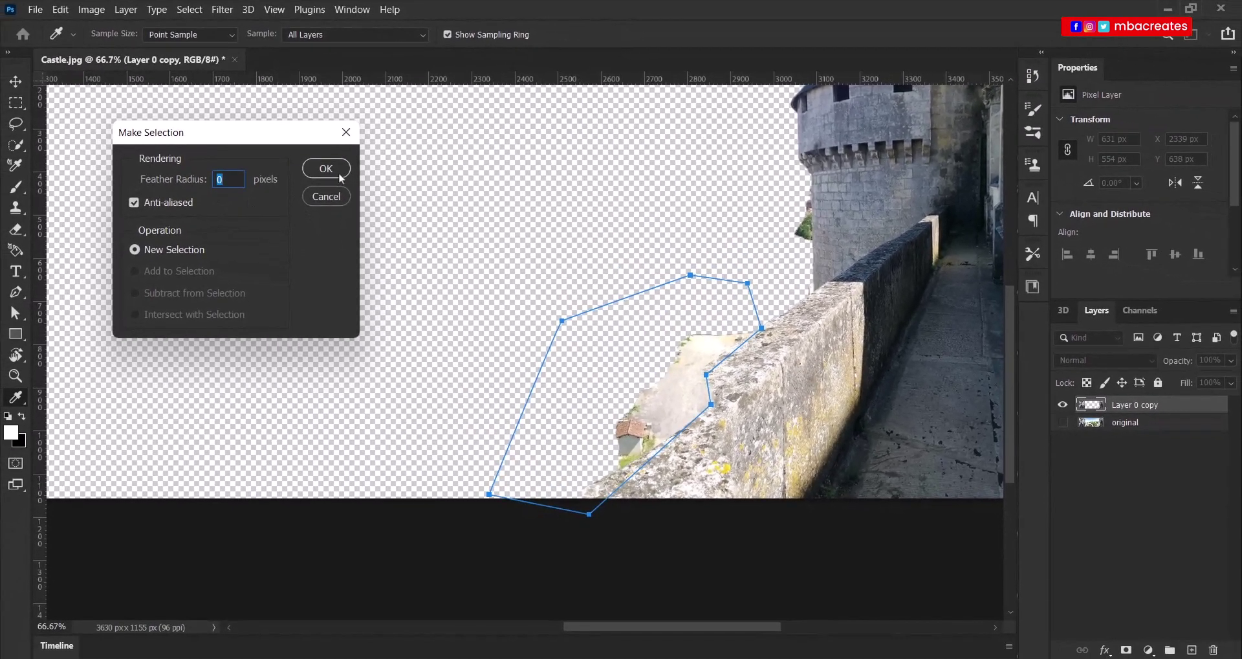
pyautogui.press('Return')
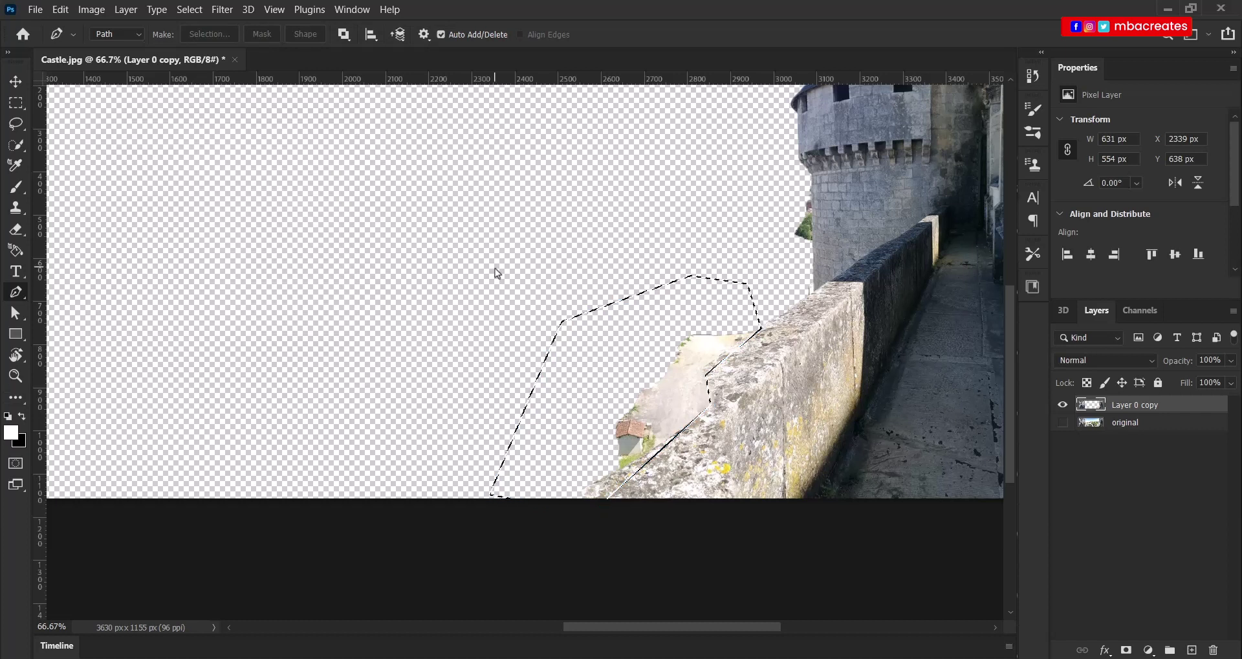
pyautogui.press('Home')
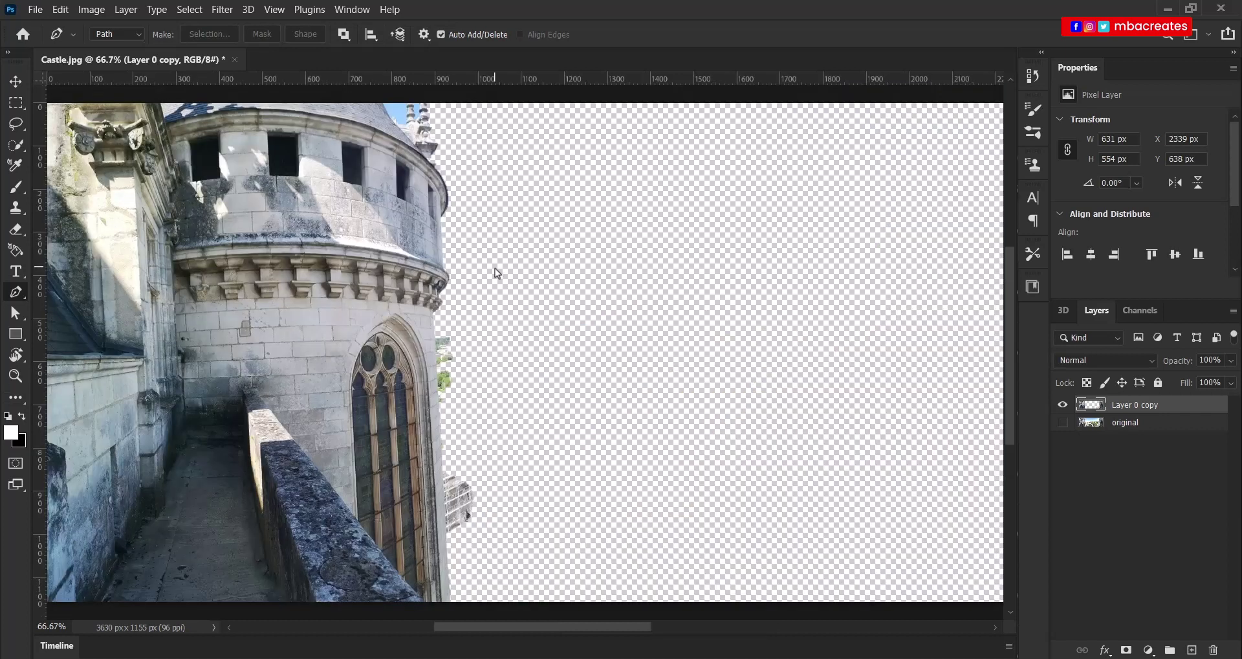
pyautogui.hotkey('ctrl', '0')
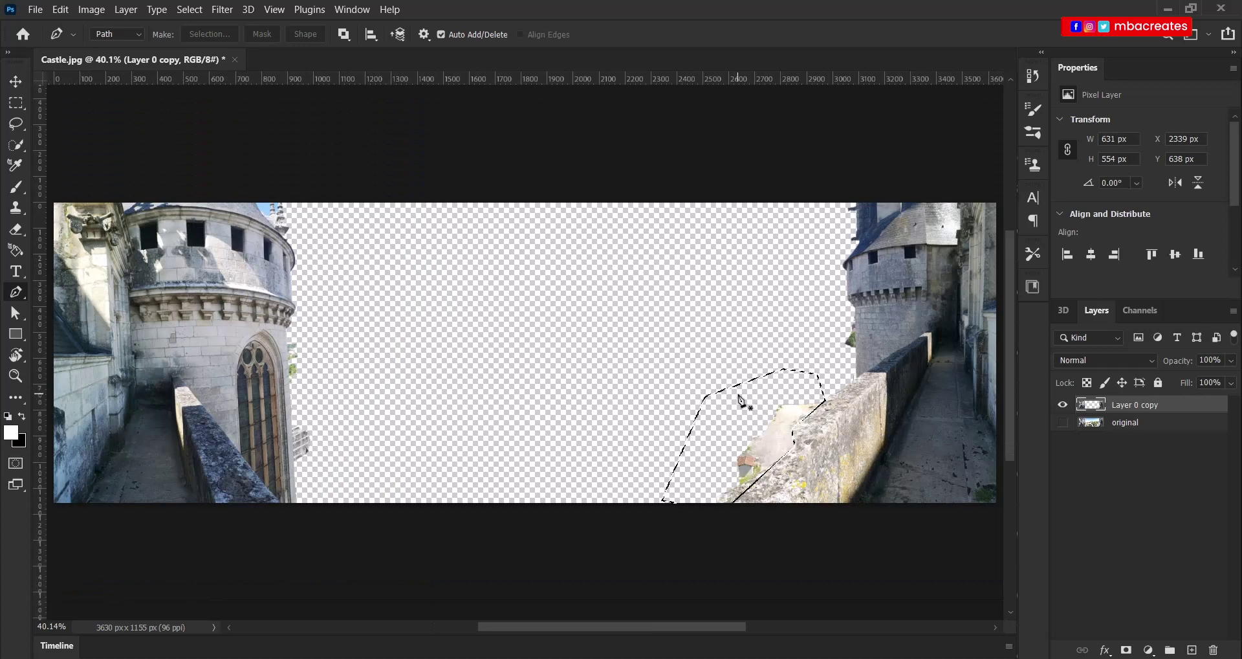
pyautogui.hotkey('ctrl', '+')
pyautogui.hotkey('ctrl', '+')
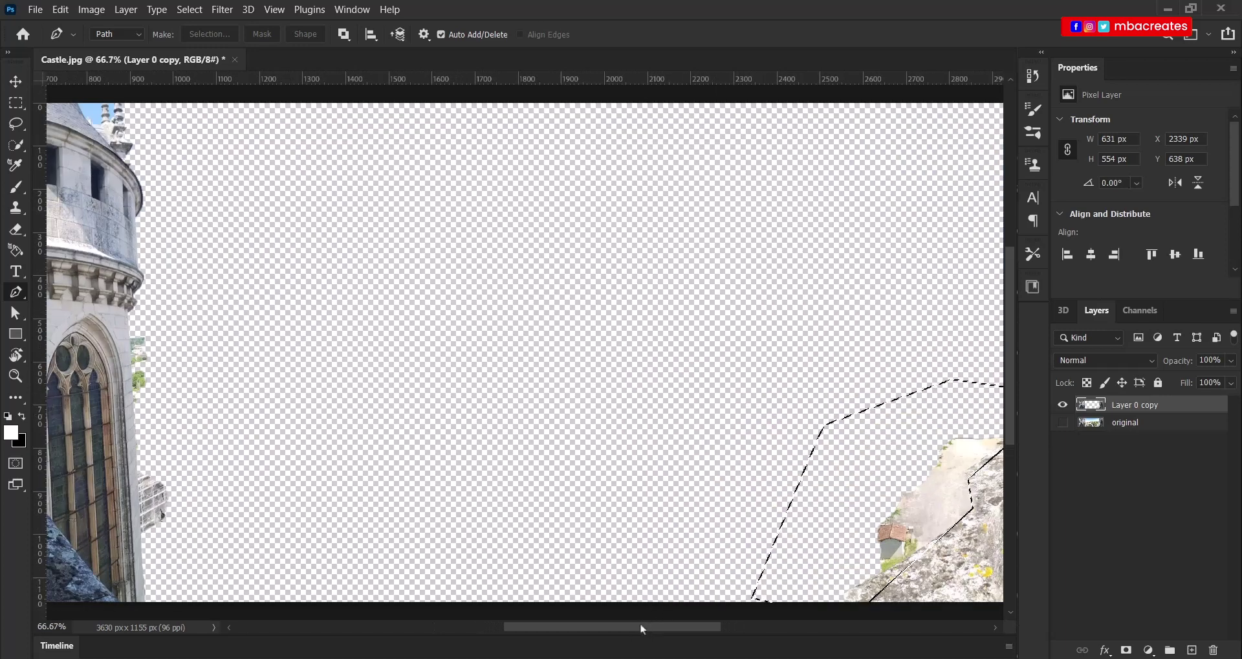
pyautogui.moveTo(643, 627); pyautogui.dragTo(704, 641)
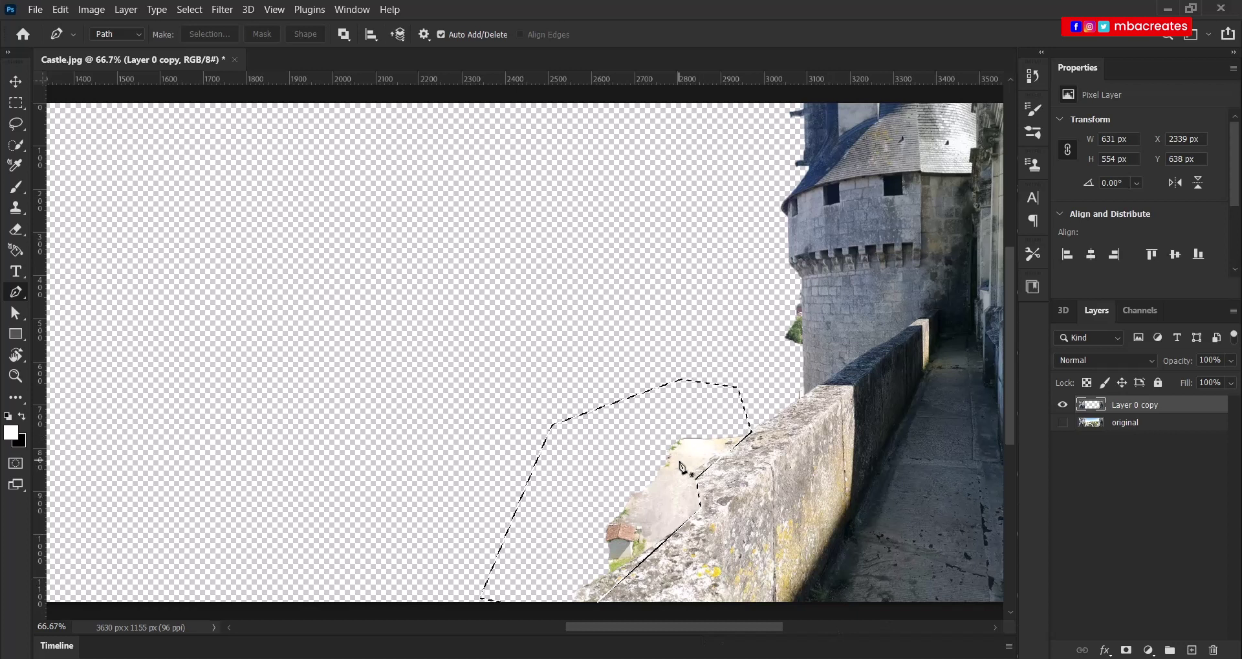
pyautogui.press('Delete')
pyautogui.hotkey('ctrl', 'd')
pyautogui.scroll(2, 1010, 427)
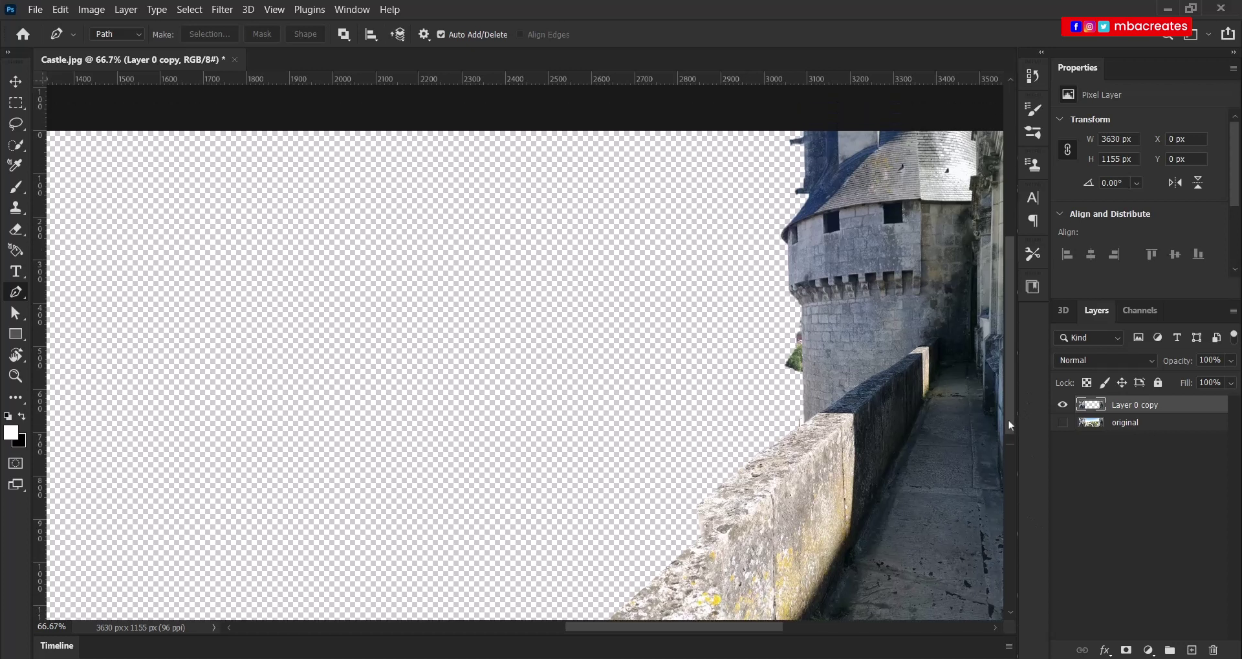
# Step: At 200% zoom, trace a Pen path around the tree and red roof beside the right tower
pyautogui.moveTo(731, 627); pyautogui.dragTo(761, 627)
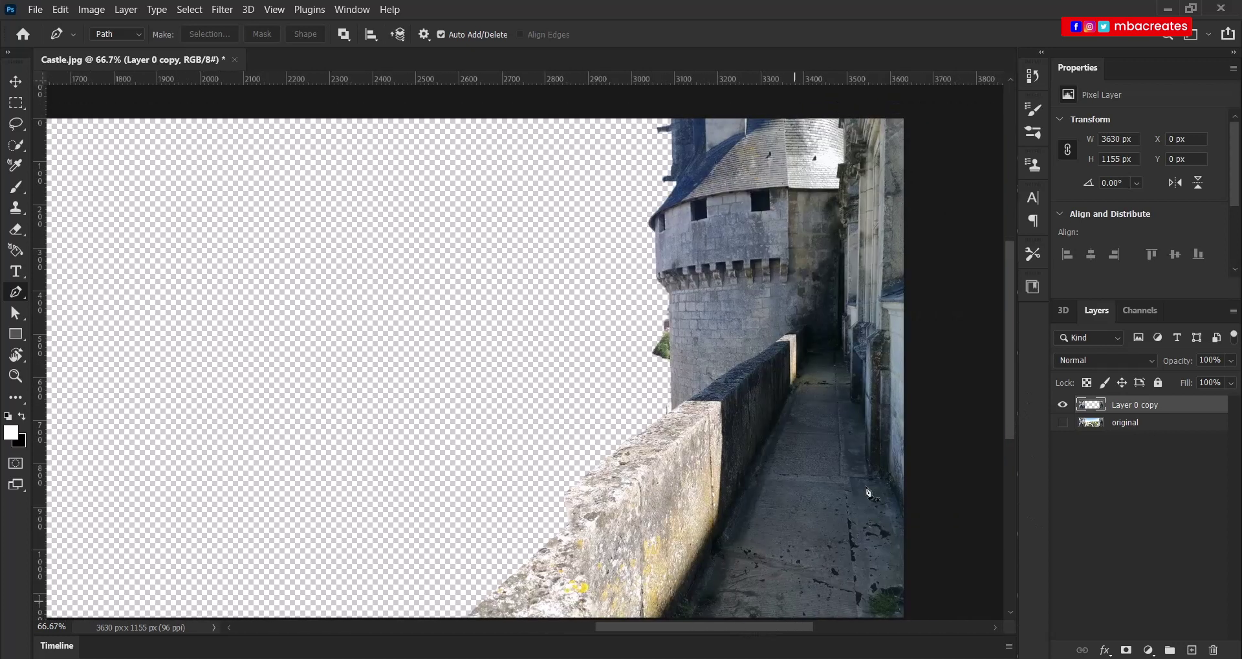
pyautogui.scroll(5, 871, 463)
pyautogui.scroll(-2, 871, 462)
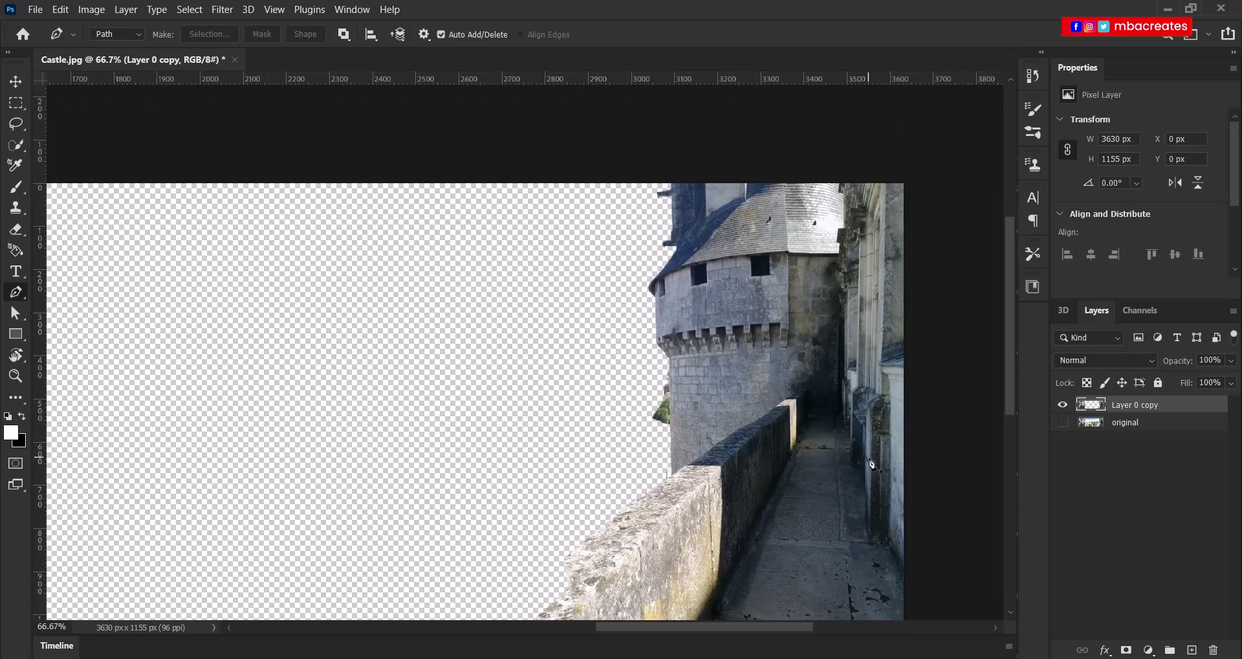
pyautogui.hotkey('ctrl', '+')
pyautogui.hotkey('ctrl', '+')
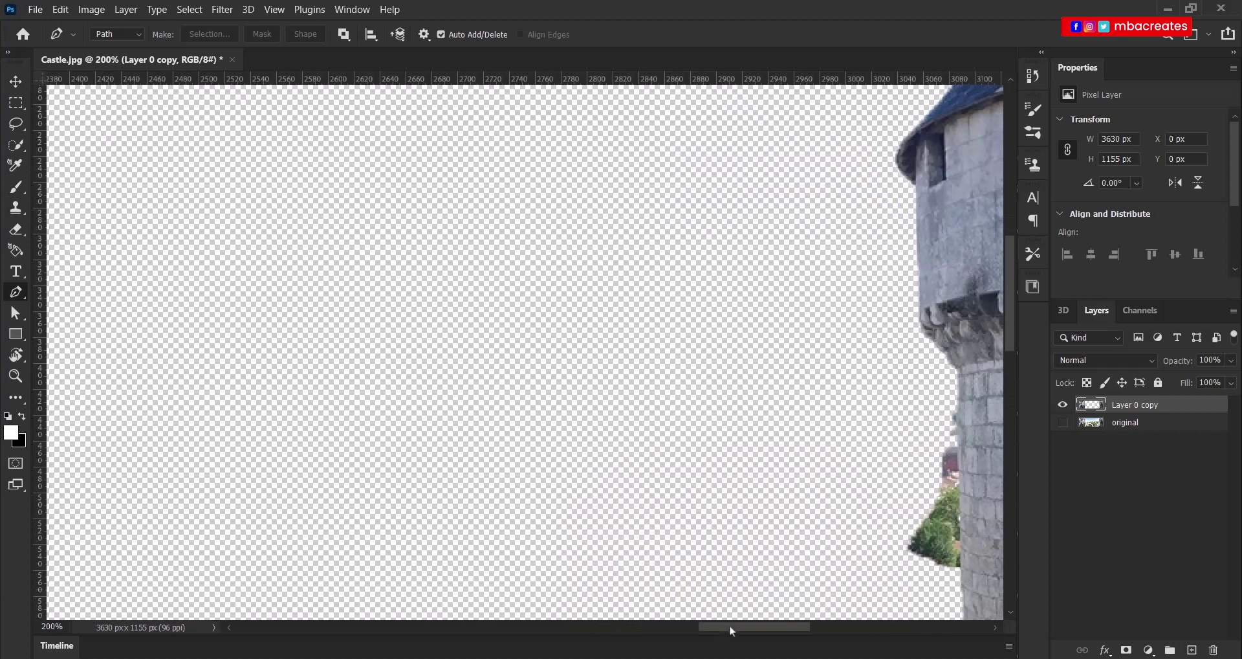
pyautogui.moveTo(732, 625); pyautogui.dragTo(768, 627)
pyautogui.scroll(-1, 719, 539)
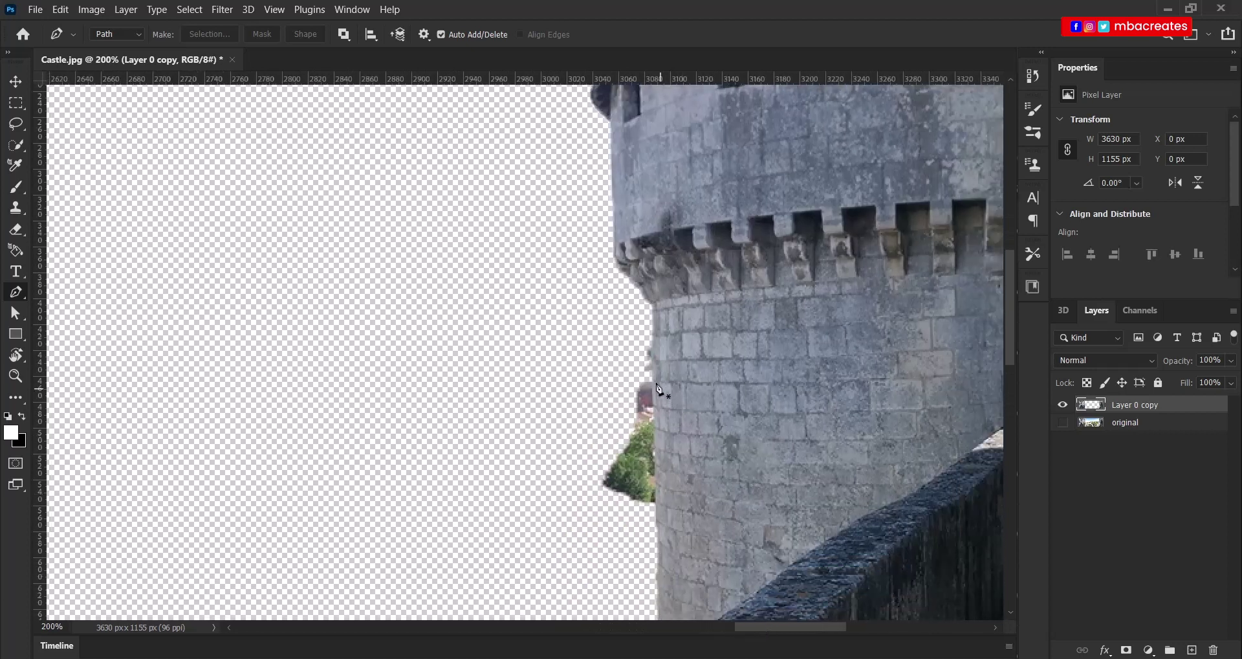
pyautogui.click(655, 544)
pyautogui.click(562, 547)
pyautogui.click(554, 360)
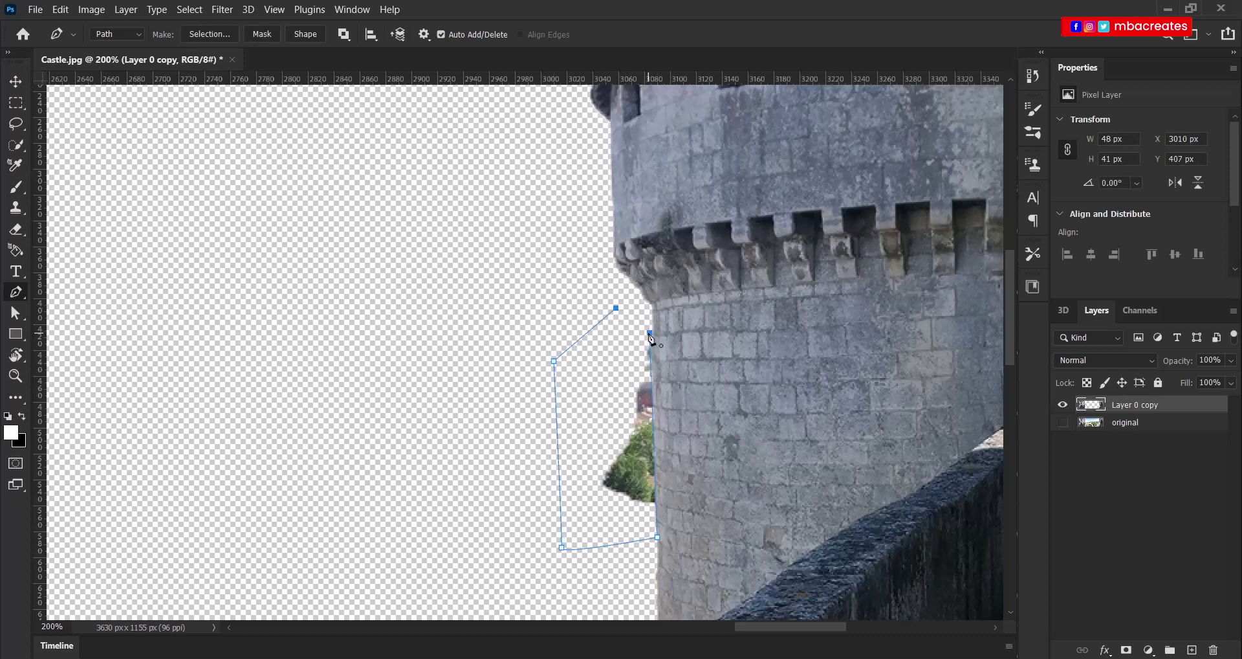
# Step: Make the path a selection, delete the tree and roof pixels, and deselect
pyautogui.rightClick(639, 461)
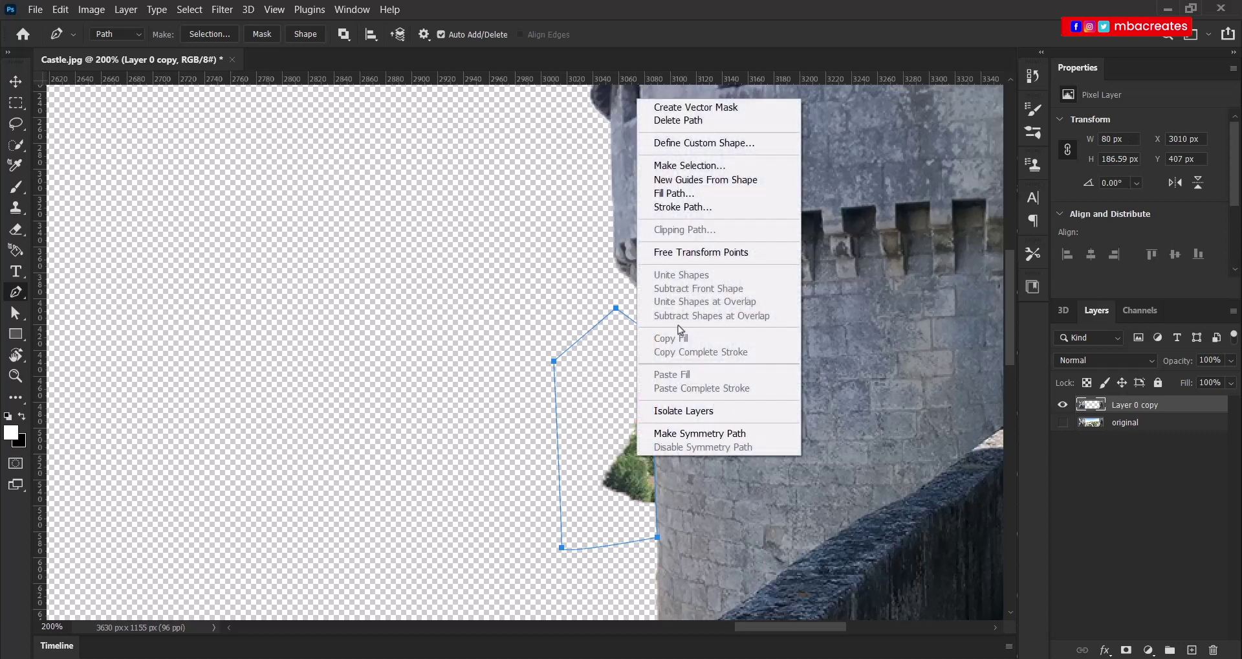
pyautogui.click(690, 166)
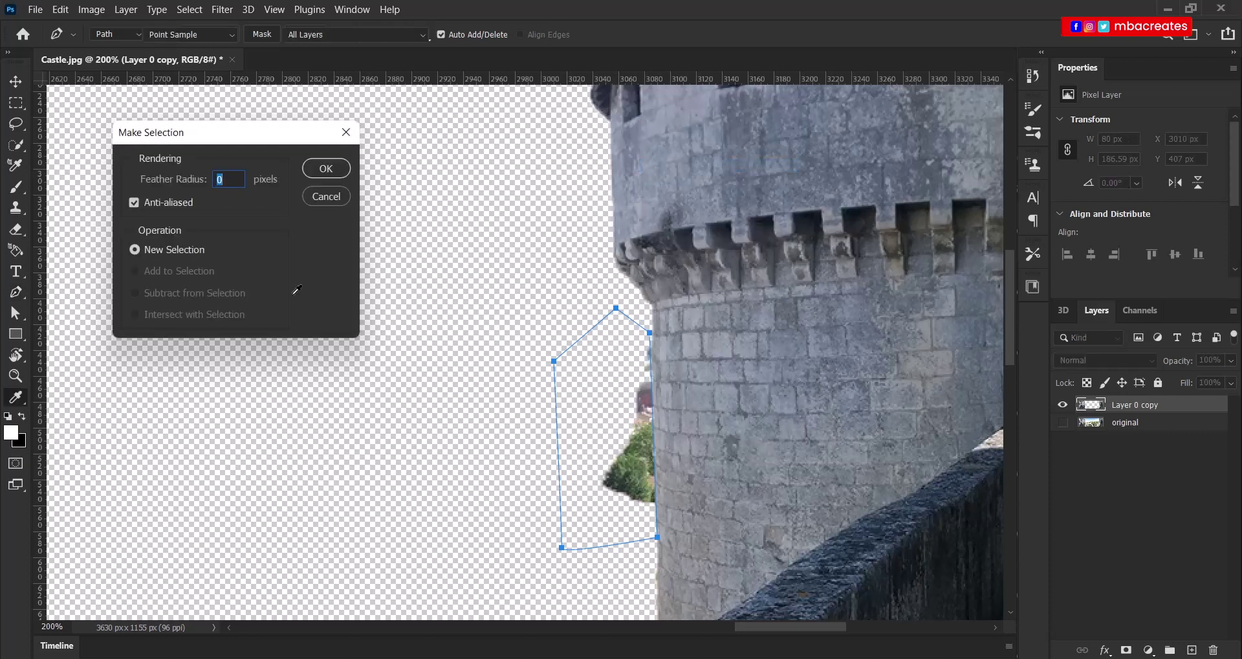
pyautogui.click(327, 170)
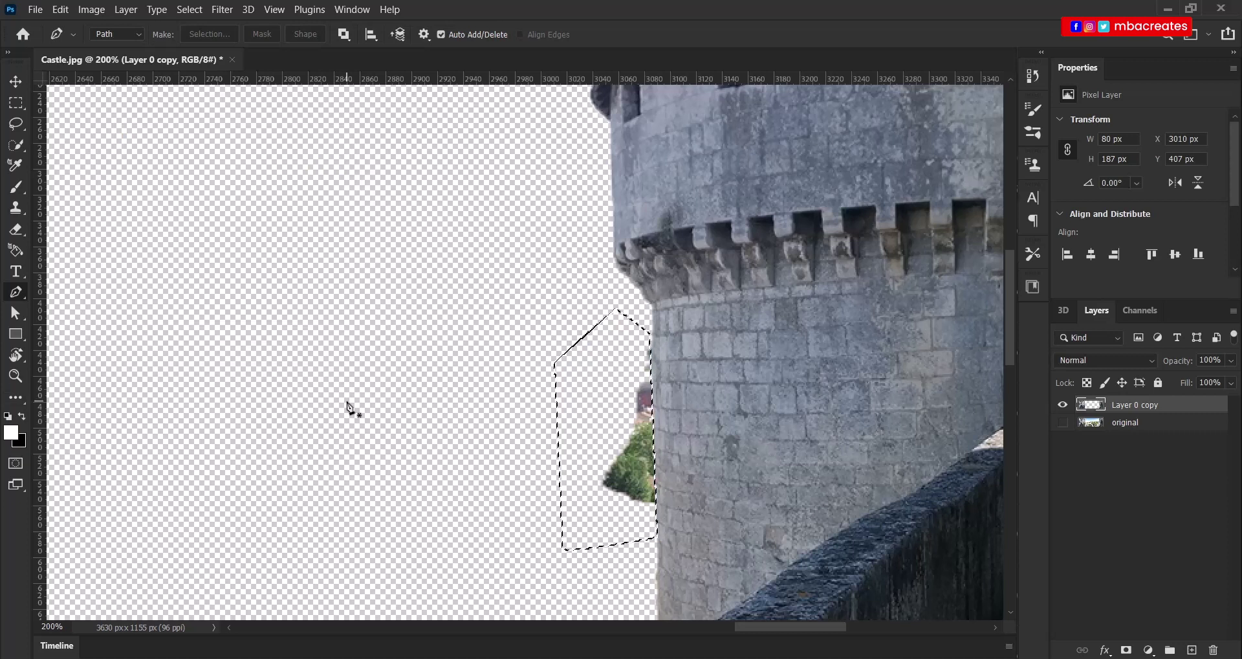
pyautogui.press('Delete')
pyautogui.hotkey('ctrl', 'd')
# Step: Zoom in on the left tower top, Pen-trace the first sky patch by the roof, and delete it
pyautogui.moveTo(1013, 348); pyautogui.dragTo(1012, 247)
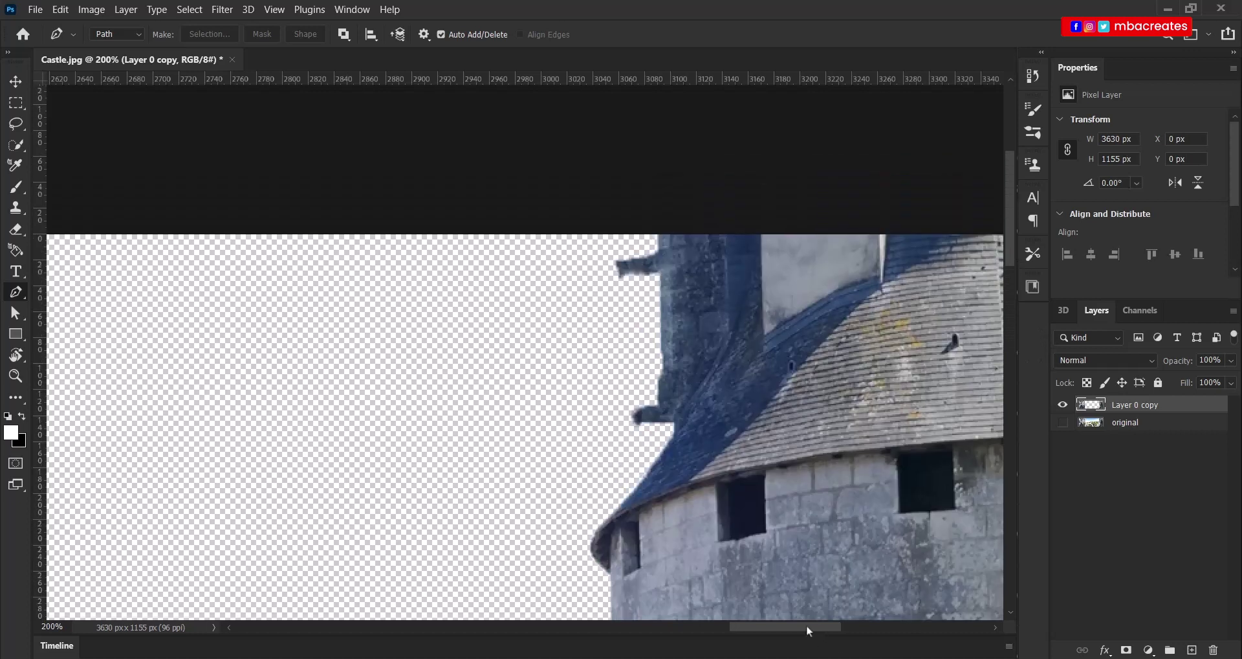
pyautogui.moveTo(804, 626); pyautogui.dragTo(500, 630)
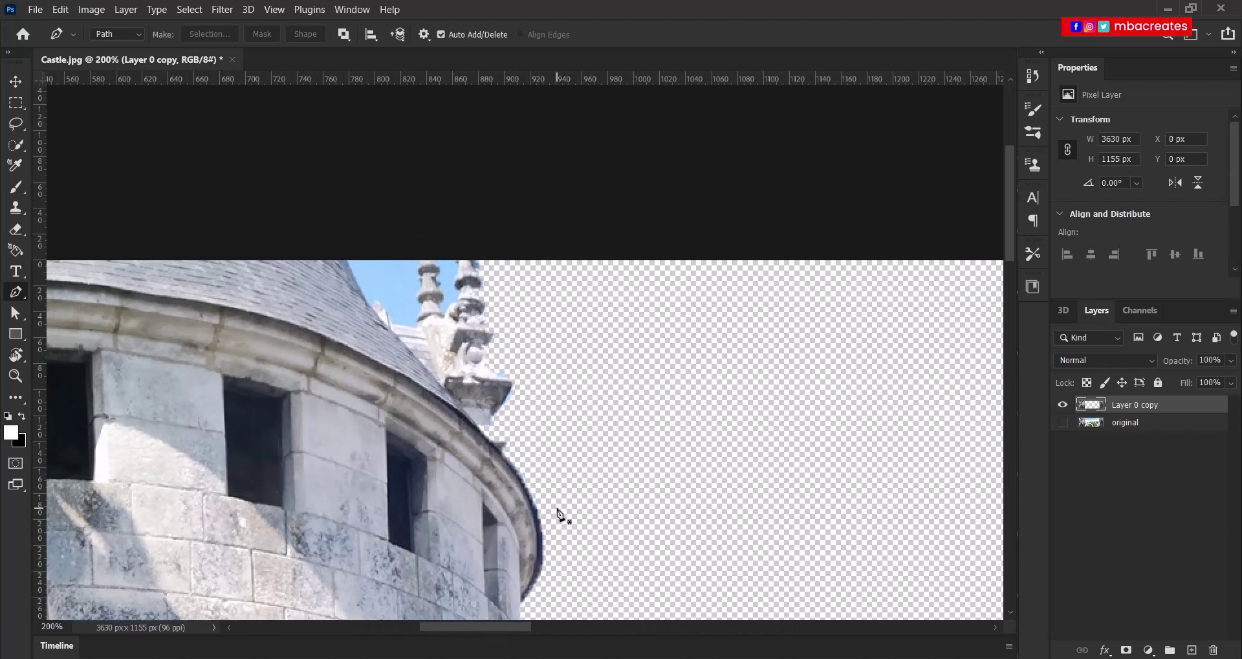
pyautogui.hotkey('ctrl', '+')
pyautogui.hotkey('ctrl', '+')
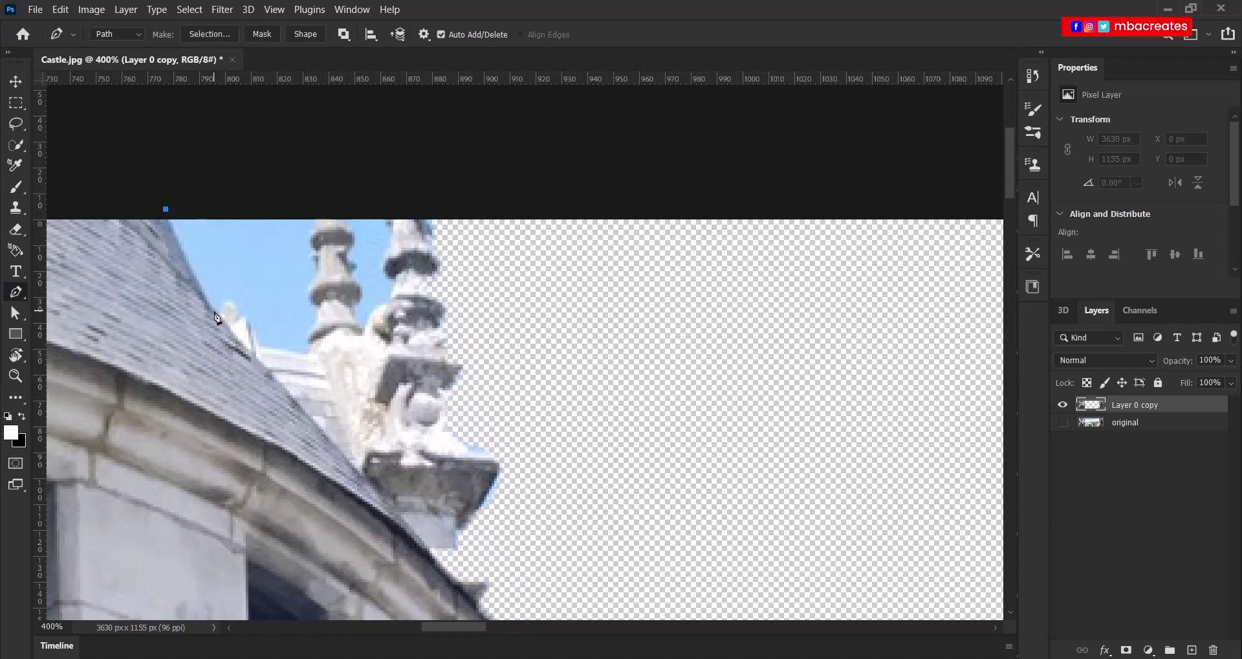
pyautogui.moveTo(243, 315); pyautogui.dragTo(246, 323)
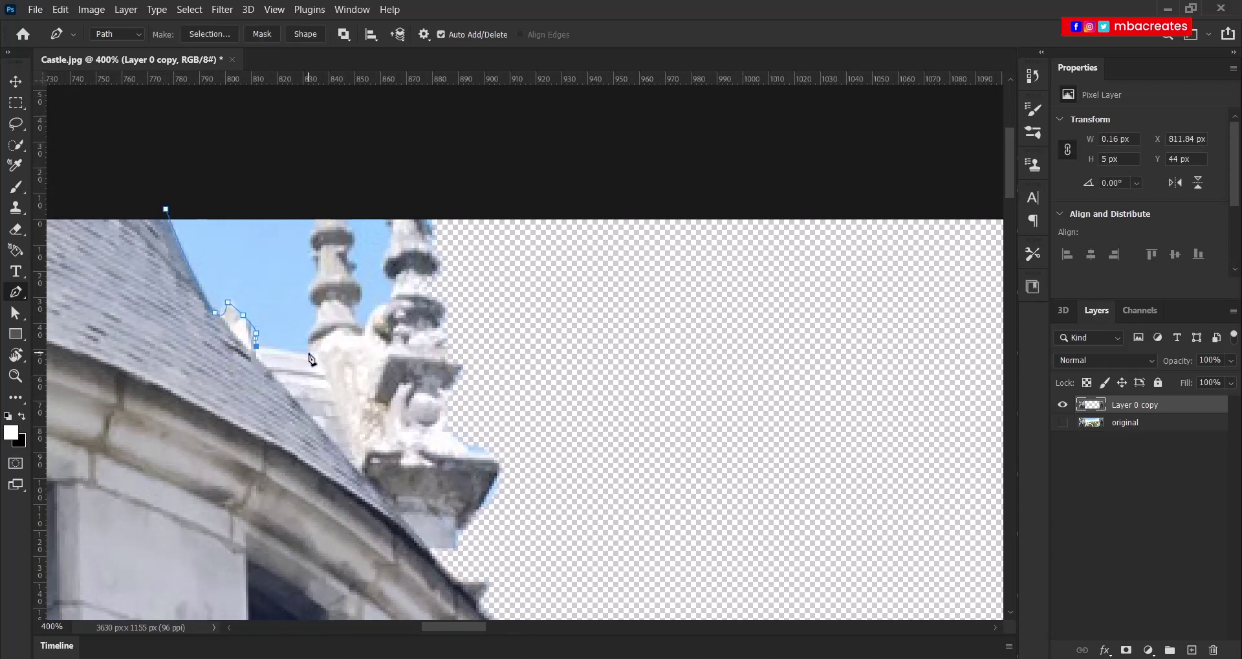
pyautogui.click(308, 333)
pyautogui.click(318, 312)
pyautogui.click(310, 299)
pyautogui.click(313, 281)
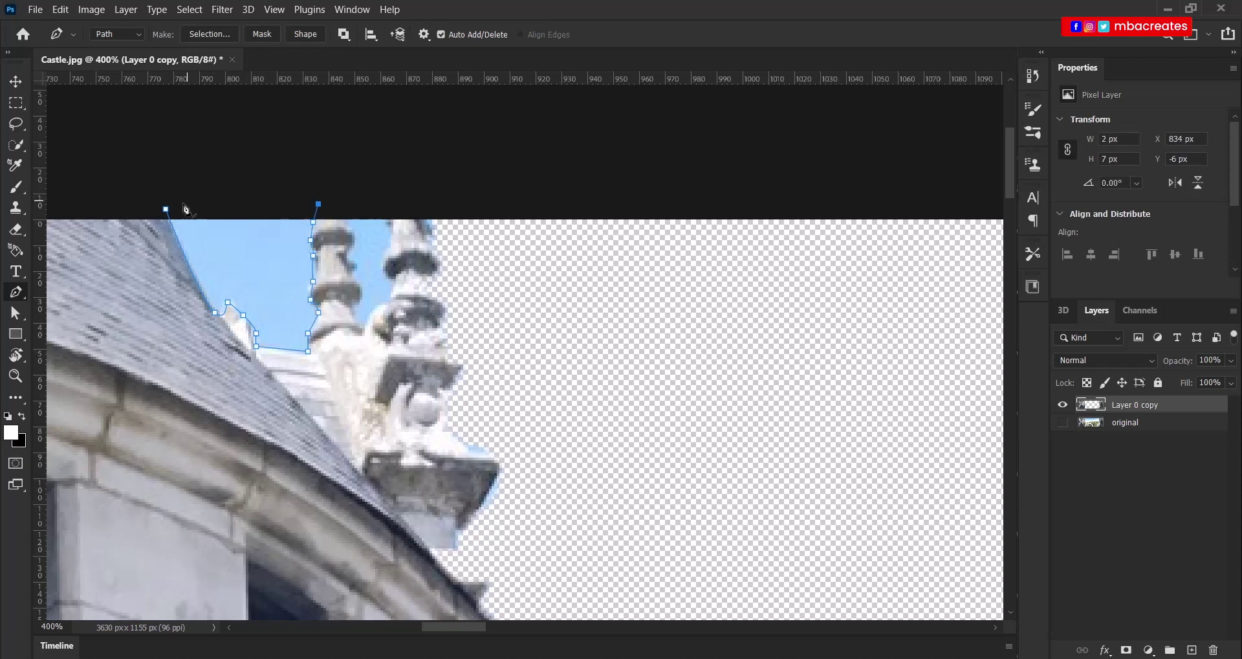
pyautogui.click(166, 209)
pyautogui.rightClick(279, 267)
pyautogui.click(311, 303)
pyautogui.press('Return')
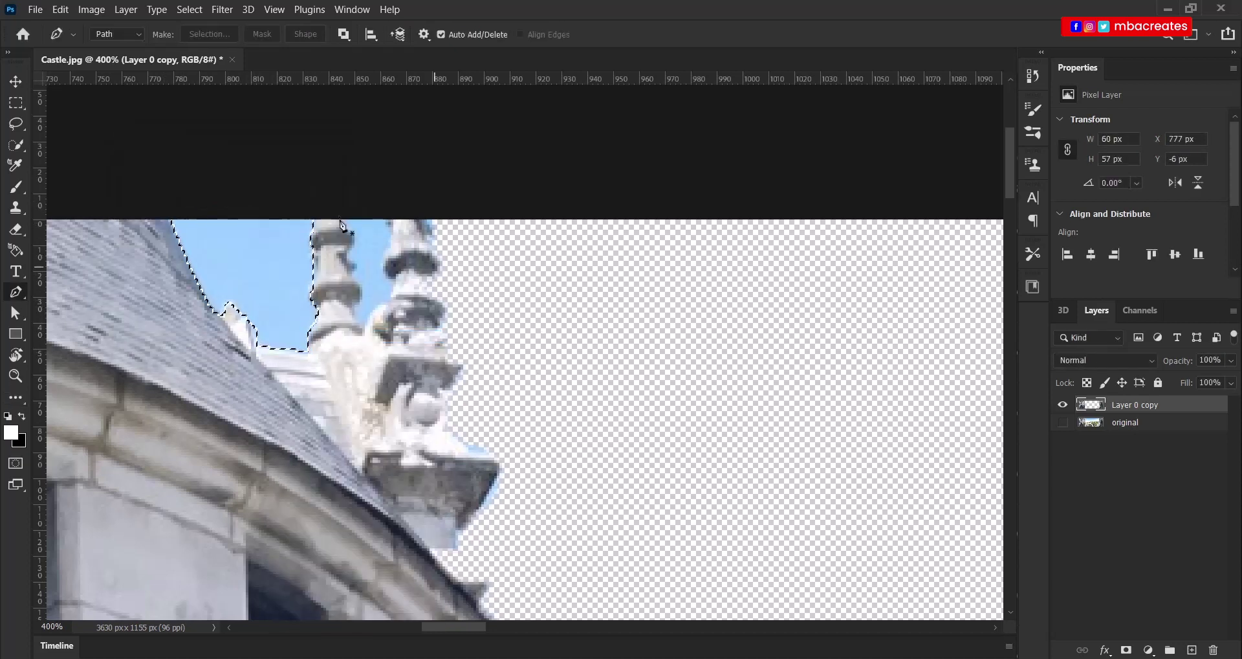
pyautogui.press('Delete')
# Step: Trace a closed Pen path around the sky between the next pinnacles
pyautogui.click(347, 214)
pyautogui.click(350, 229)
pyautogui.click(349, 250)
pyautogui.click(350, 265)
pyautogui.click(360, 281)
pyautogui.click(357, 296)
pyautogui.click(355, 312)
pyautogui.click(376, 307)
pyautogui.click(386, 297)
pyautogui.click(390, 281)
pyautogui.click(383, 262)
pyautogui.click(389, 247)
pyautogui.click(391, 230)
pyautogui.click(391, 212)
pyautogui.click(389, 203)
pyautogui.click(348, 215)
# Step: Make that path a selection, delete the sky, deselect, and fit the image on screen
pyautogui.rightClick(369, 250)
pyautogui.click(446, 334)
pyautogui.click(328, 169)
pyautogui.press('Delete')
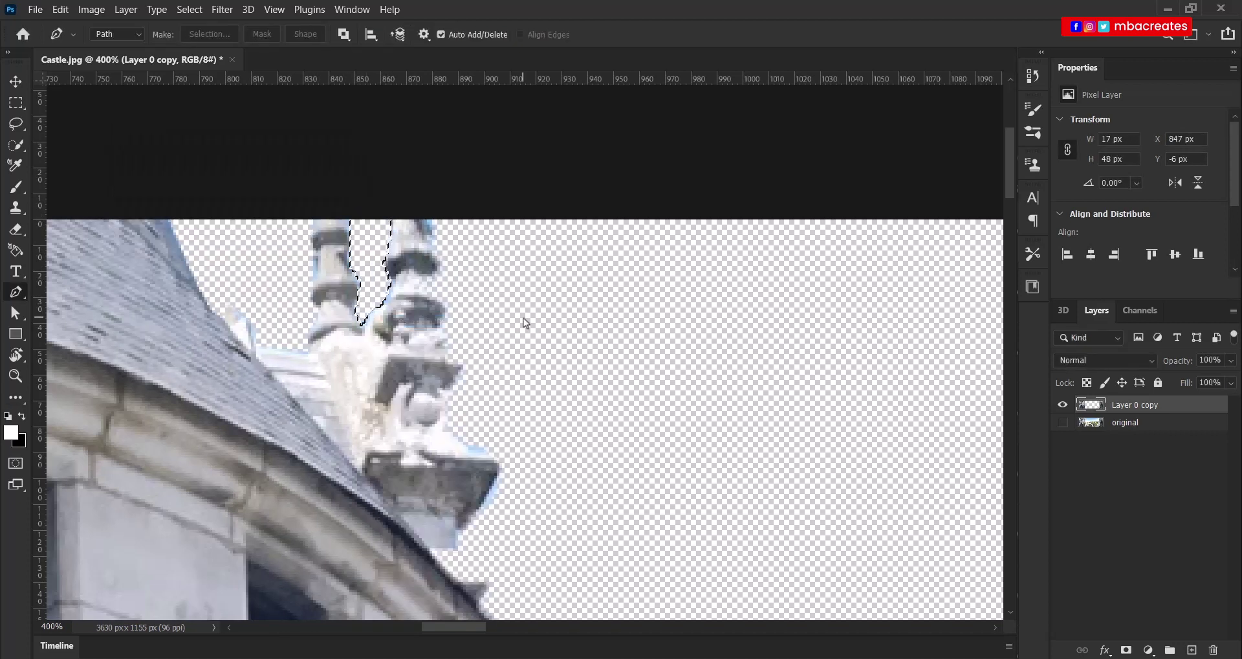
pyautogui.hotkey('ctrl', 'd')
pyautogui.hotkey('ctrl', '0')
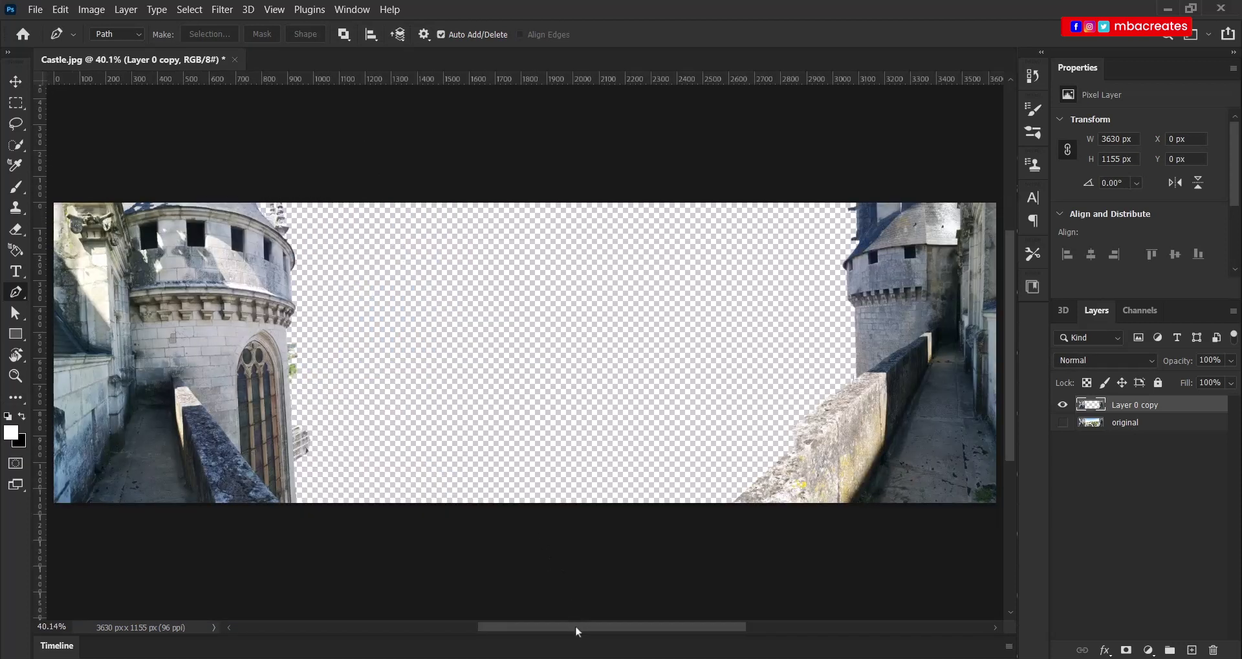
# Step: Begin a pen path down the left tower's edge, past the trees and scaffolding
pyautogui.moveTo(576, 625); pyautogui.dragTo(526, 625)
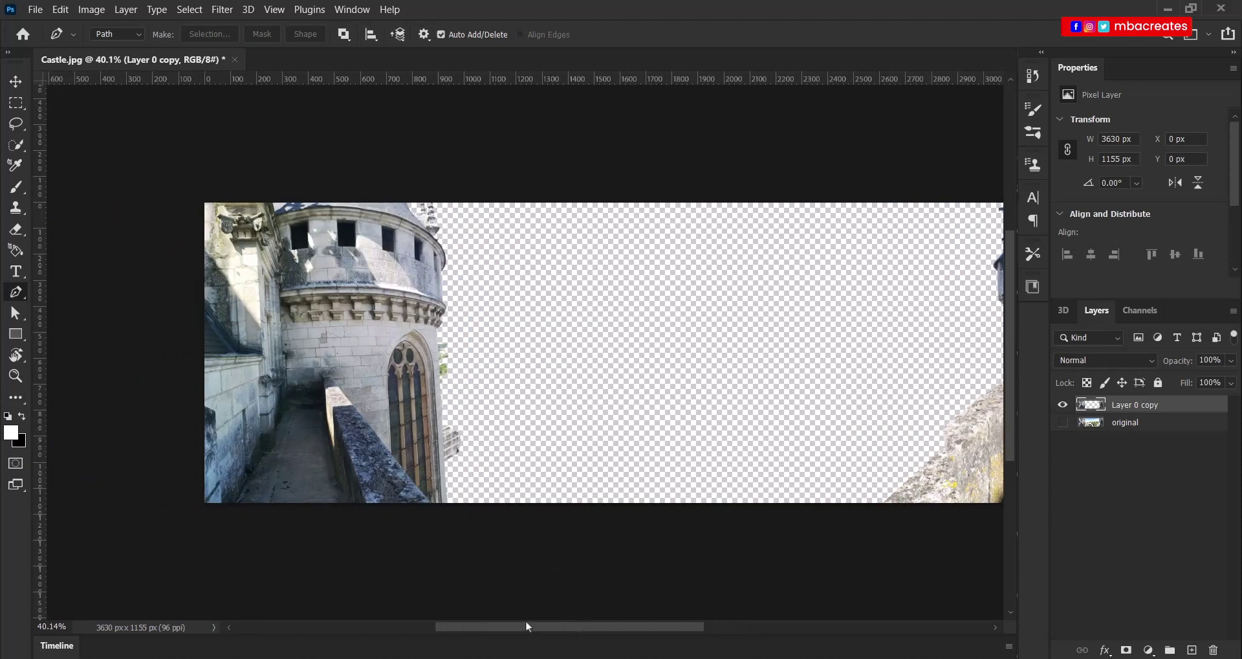
pyautogui.scroll(5, 527, 625)
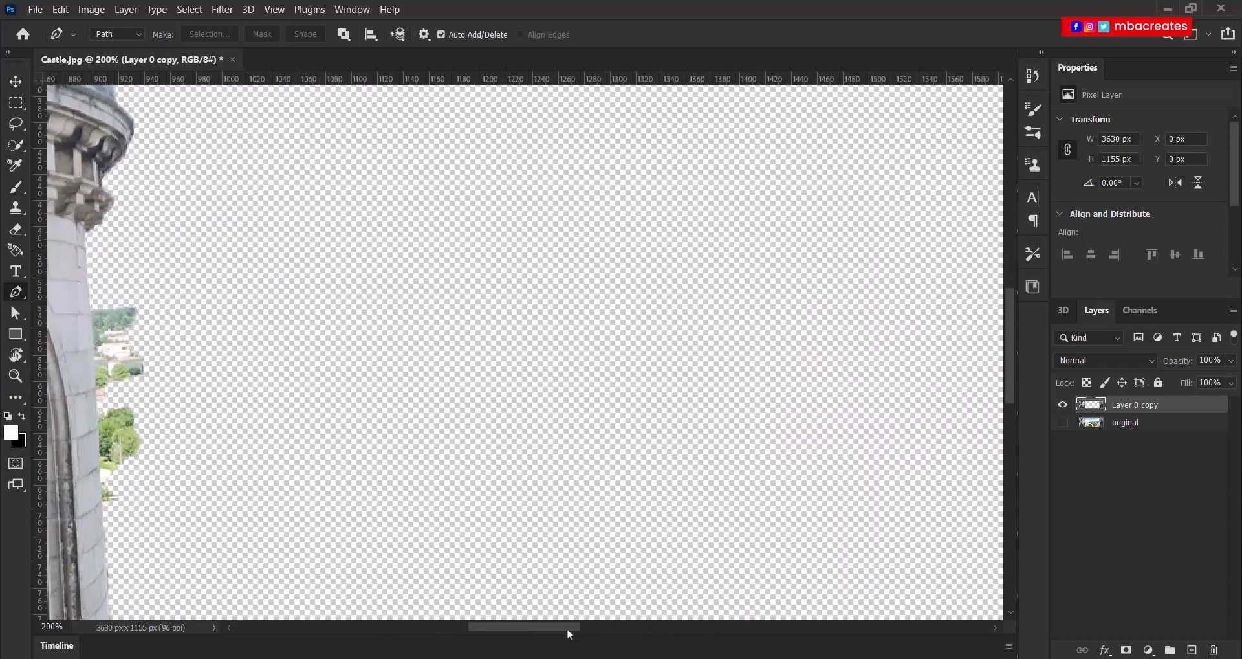
pyautogui.moveTo(567, 627); pyautogui.dragTo(523, 627)
pyautogui.click(445, 244)
pyautogui.click(461, 519)
pyautogui.scroll(-3, 461, 519)
pyautogui.click(467, 383)
pyautogui.click(467, 464)
pyautogui.scroll(-3, 469, 464)
pyautogui.click(471, 396)
# Step: Carry the pen path around the trees up to the tower top and close it
pyautogui.scroll(-1, 518, 401)
pyautogui.scroll(-2, 580, 402)
pyautogui.click(486, 506)
pyautogui.click(616, 465)
pyautogui.scroll(8, 611, 313)
pyautogui.click(609, 287)
pyautogui.click(499, 224)
pyautogui.click(446, 220)
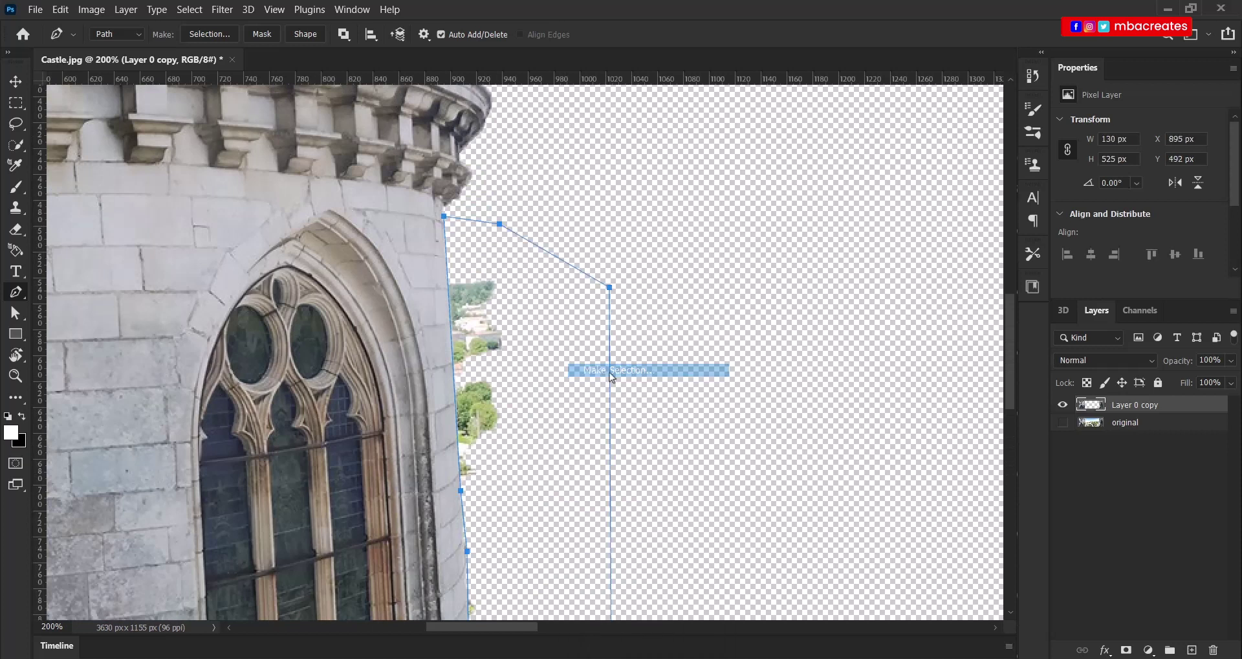
# Step: Turn the path into a selection, delete the trees and scaffolding, deselect, and fit the image on screen
pyautogui.rightClick(568, 341)
pyautogui.click(680, 374)
pyautogui.press('Return')
pyautogui.scroll(-1, 653, 262)
pyautogui.scroll(-3, 651, 255)
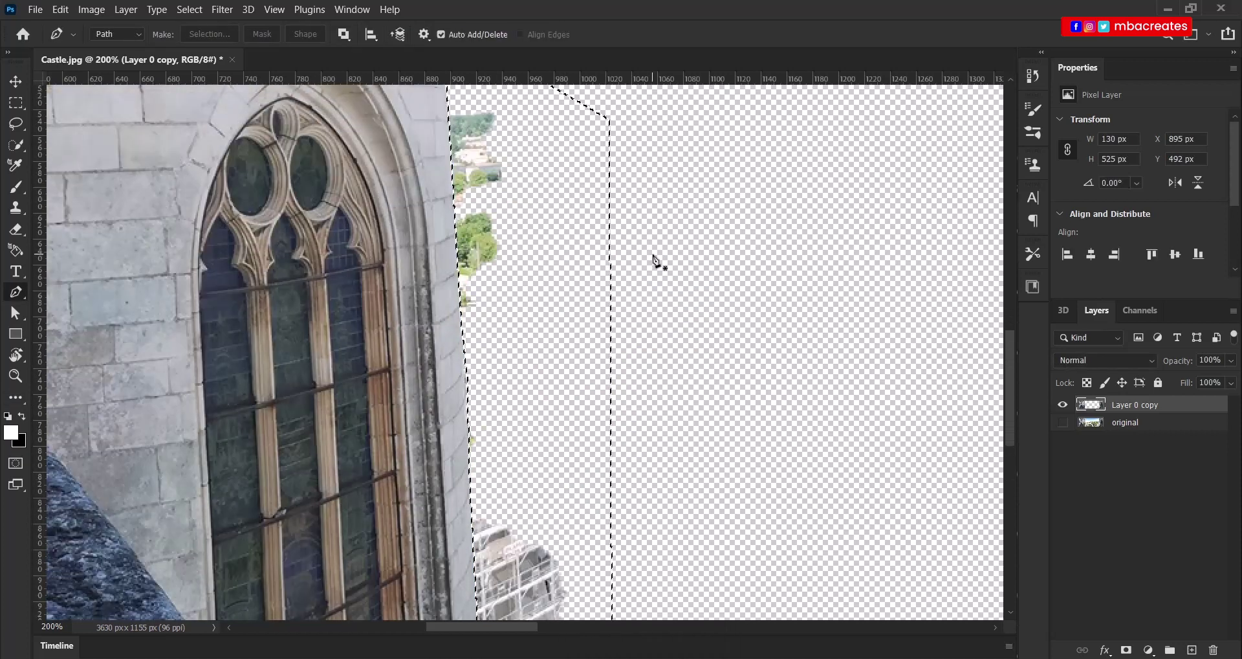
pyautogui.press('Delete')
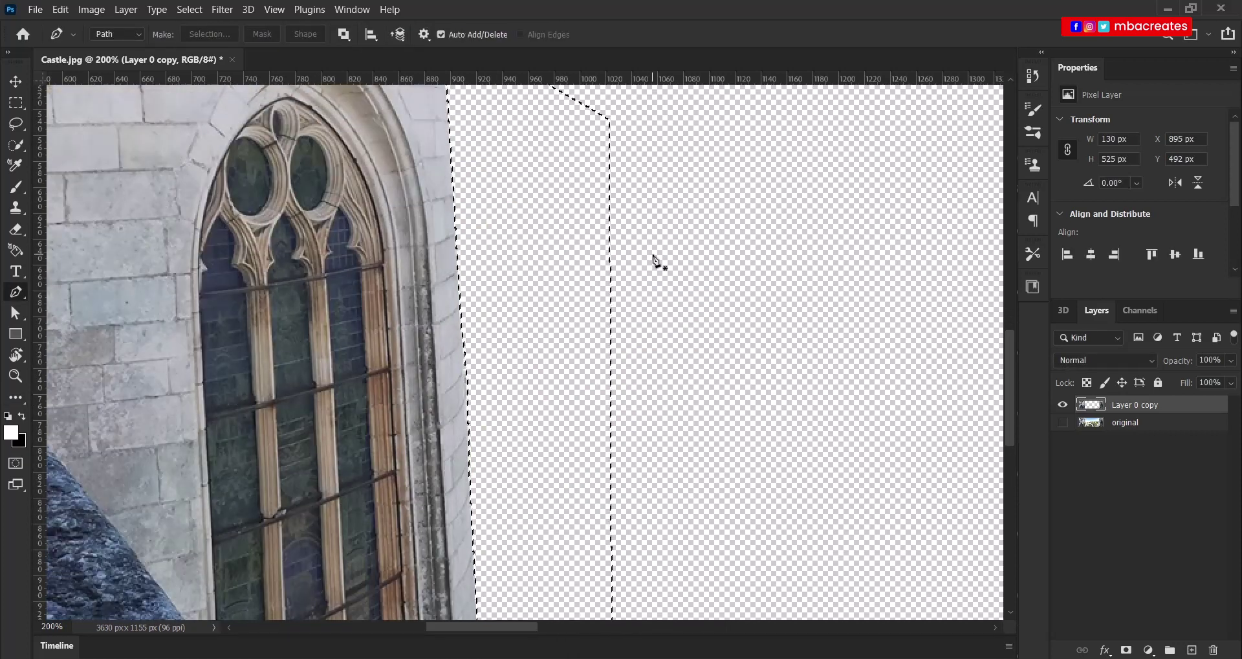
pyautogui.hotkey('ctrl', 'd')
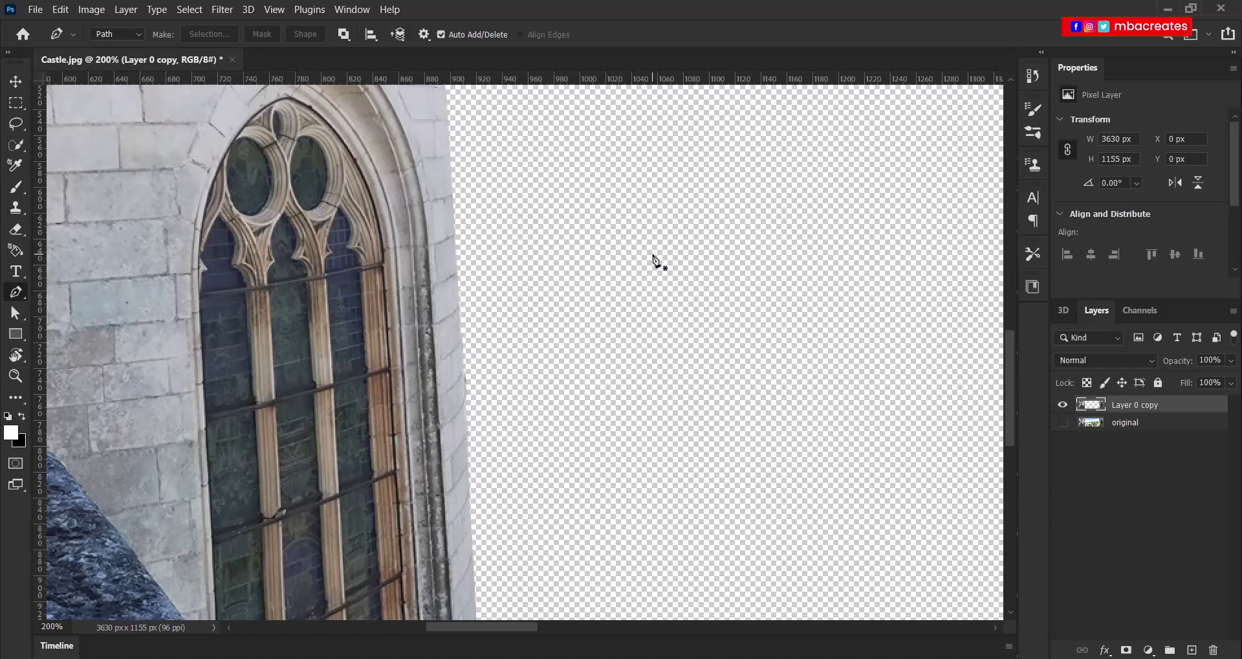
pyautogui.hotkey('ctrl', '0')
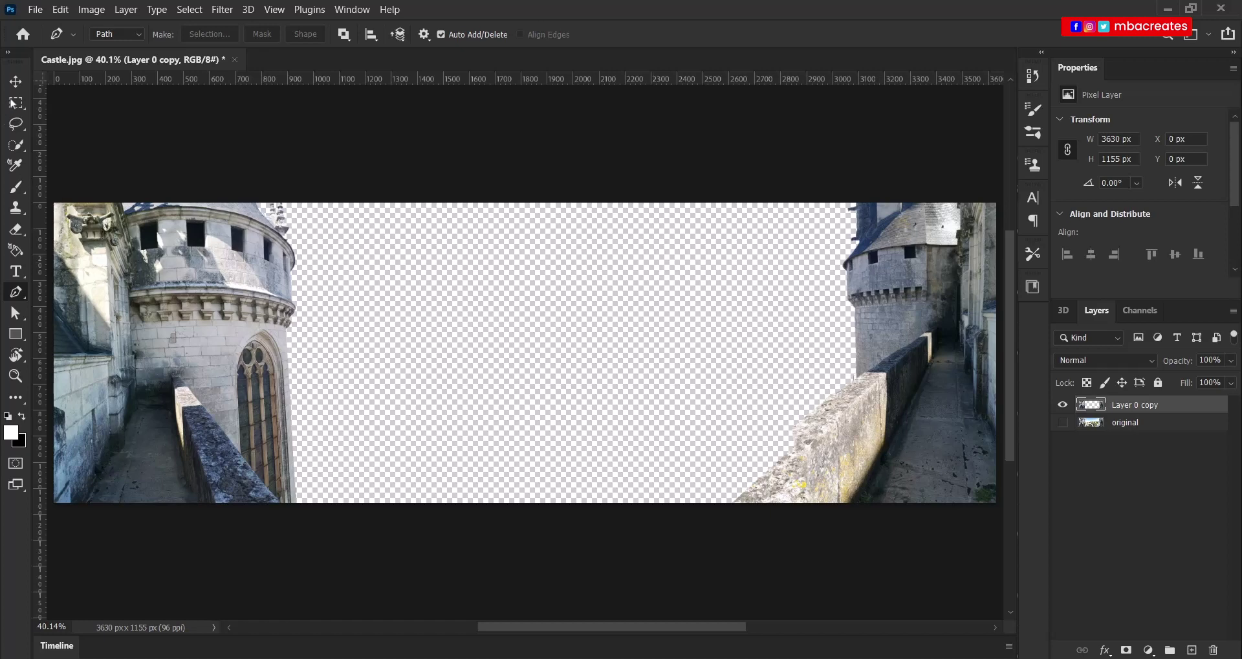
# Step: Save a JPEG copy named CastleLayer plus the candidate-number suffix, keeping Maximum quality 12
pyautogui.press('v')
pyautogui.click(35, 9)
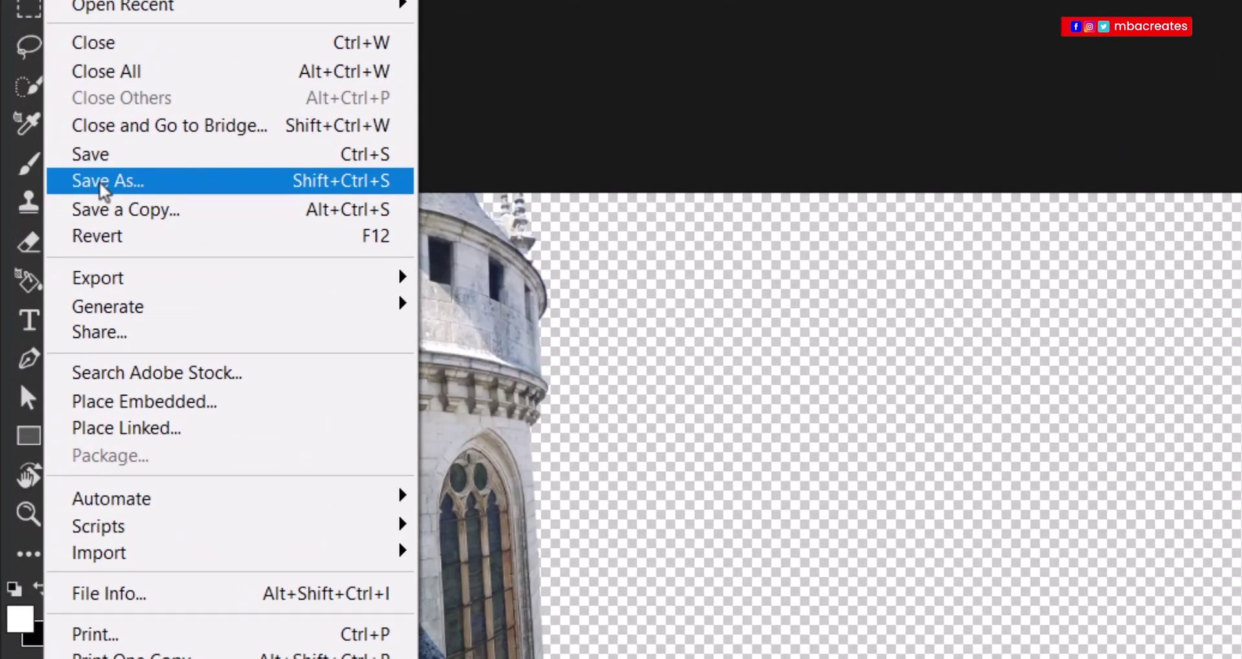
pyautogui.click(143, 223)
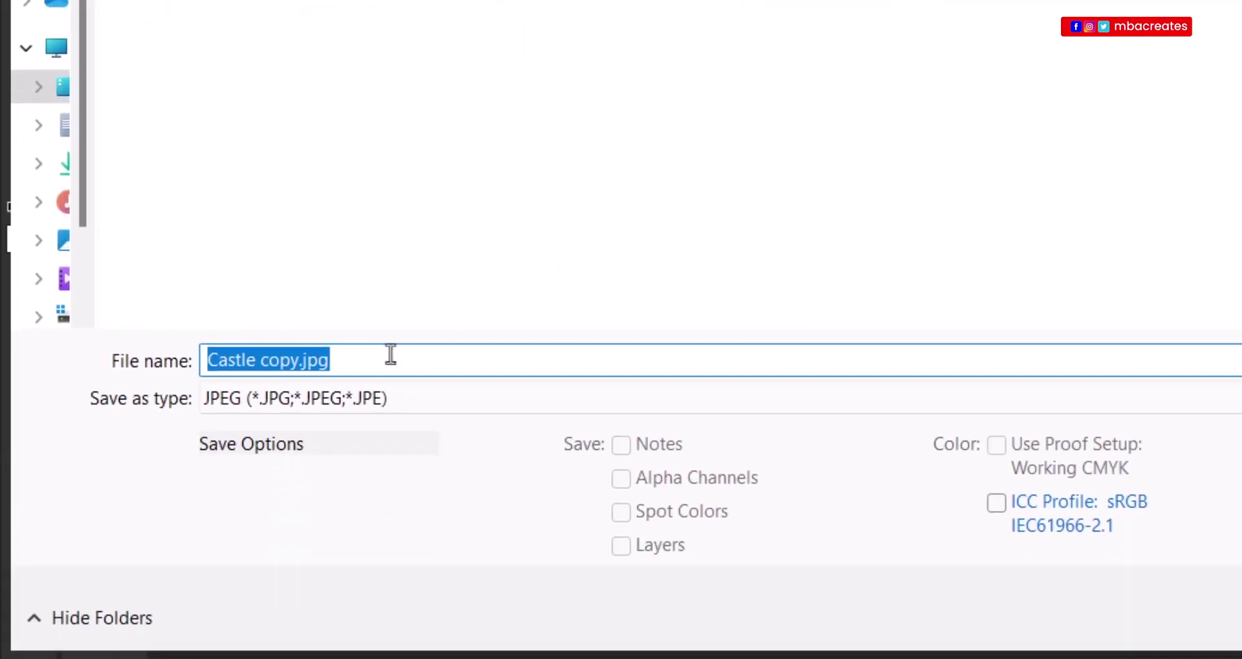
pyautogui.write('Castlwe')
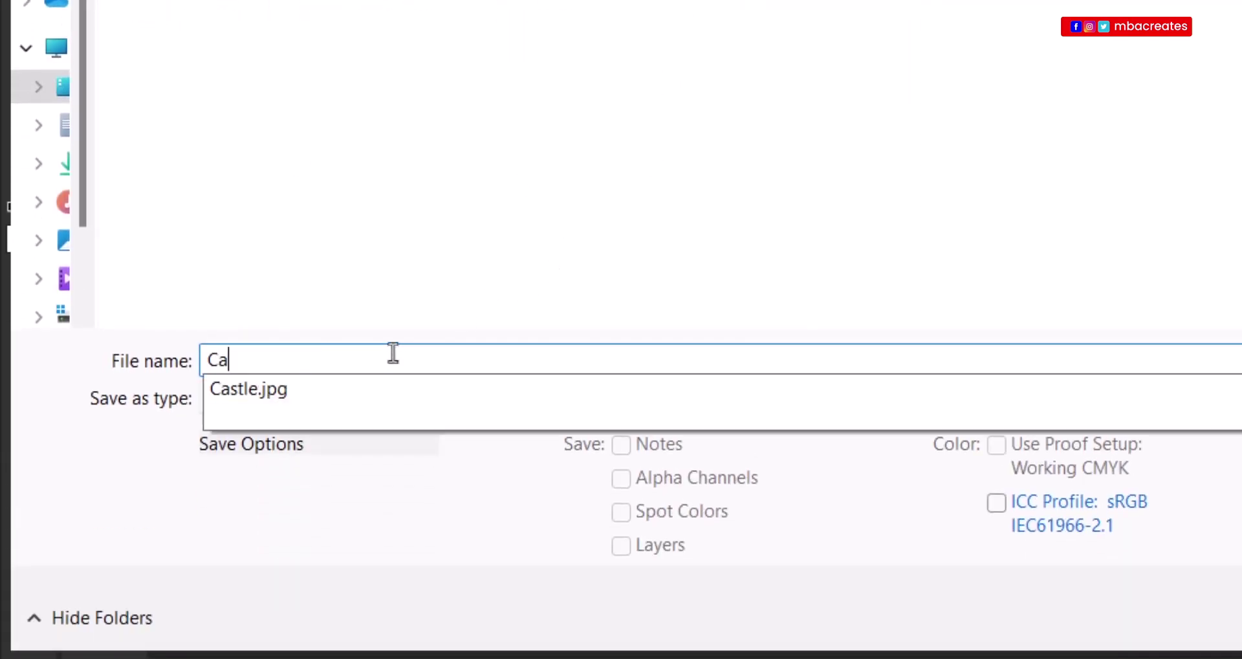
pyautogui.press('BackSpace')
pyautogui.press('BackSpace')
pyautogui.write('eLa')
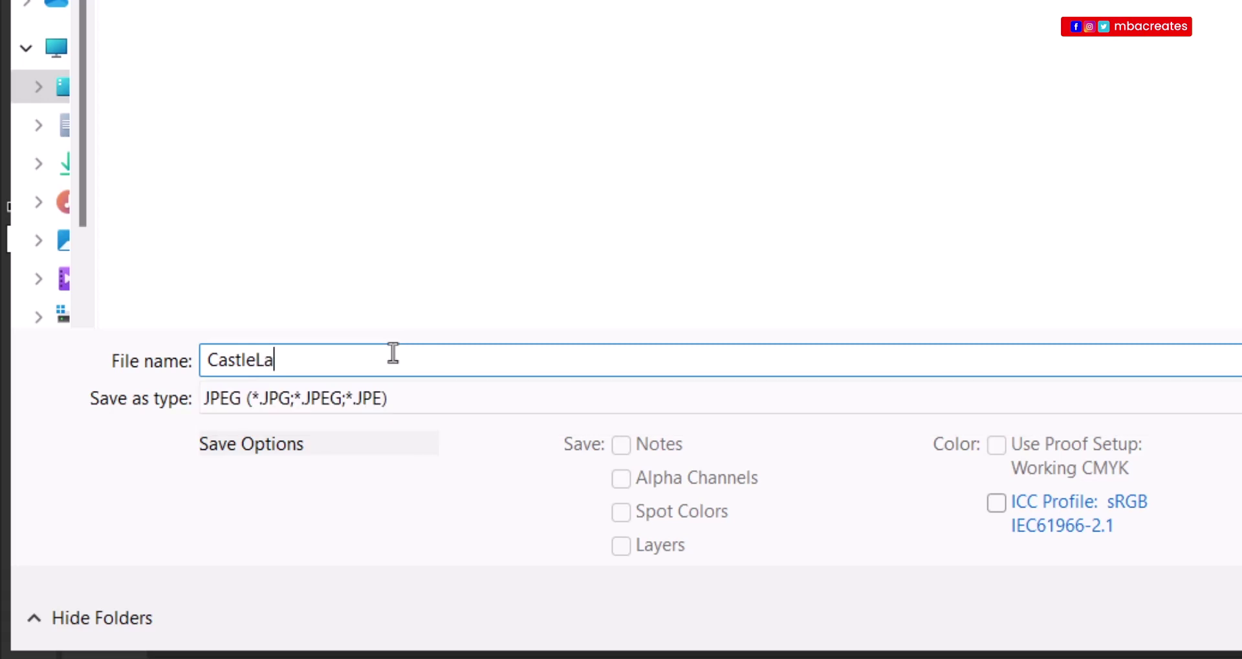
pyautogui.write('yer_zz99')
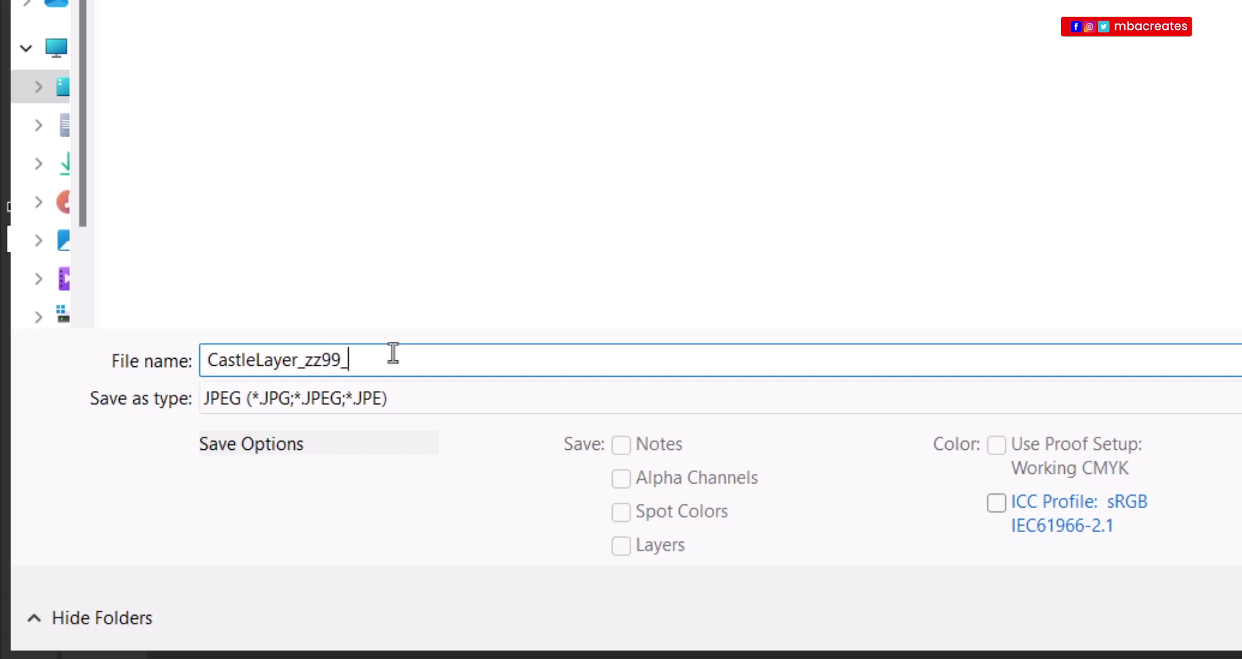
pyautogui.write('_9999')
pyautogui.press('Return')
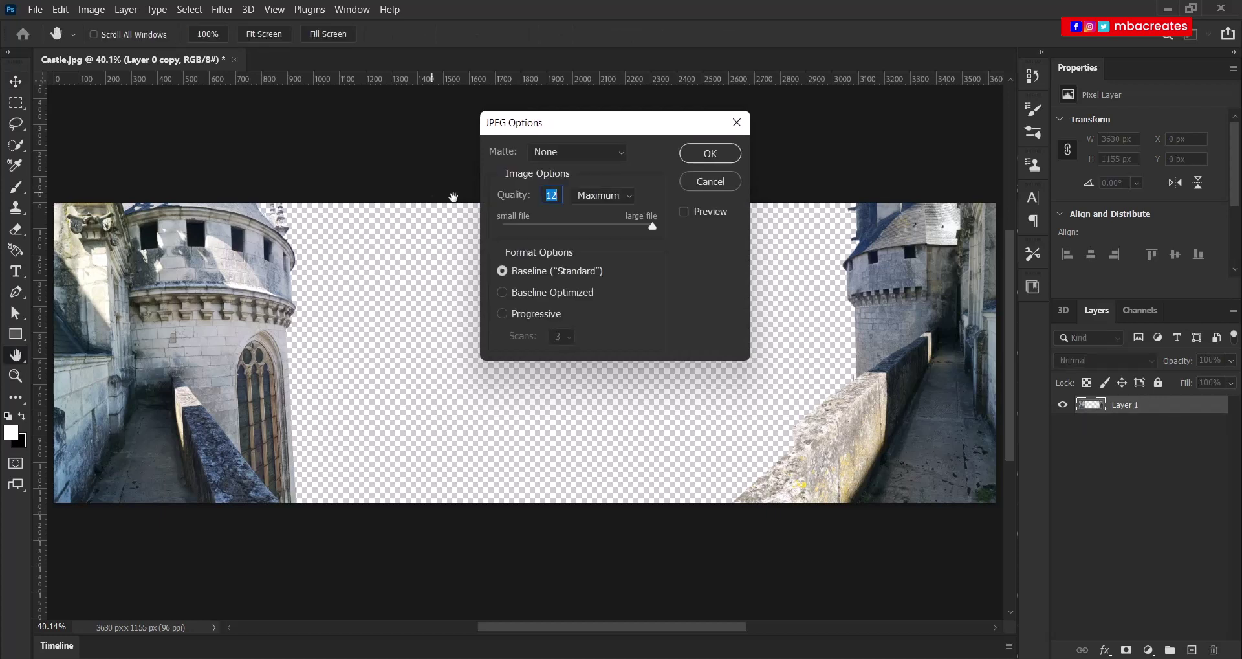
pyautogui.moveTo(618, 136)
pyautogui.mouseDown()
pyautogui.moveTo(573, 132)
pyautogui.moveTo(599, 136)
pyautogui.mouseUp()
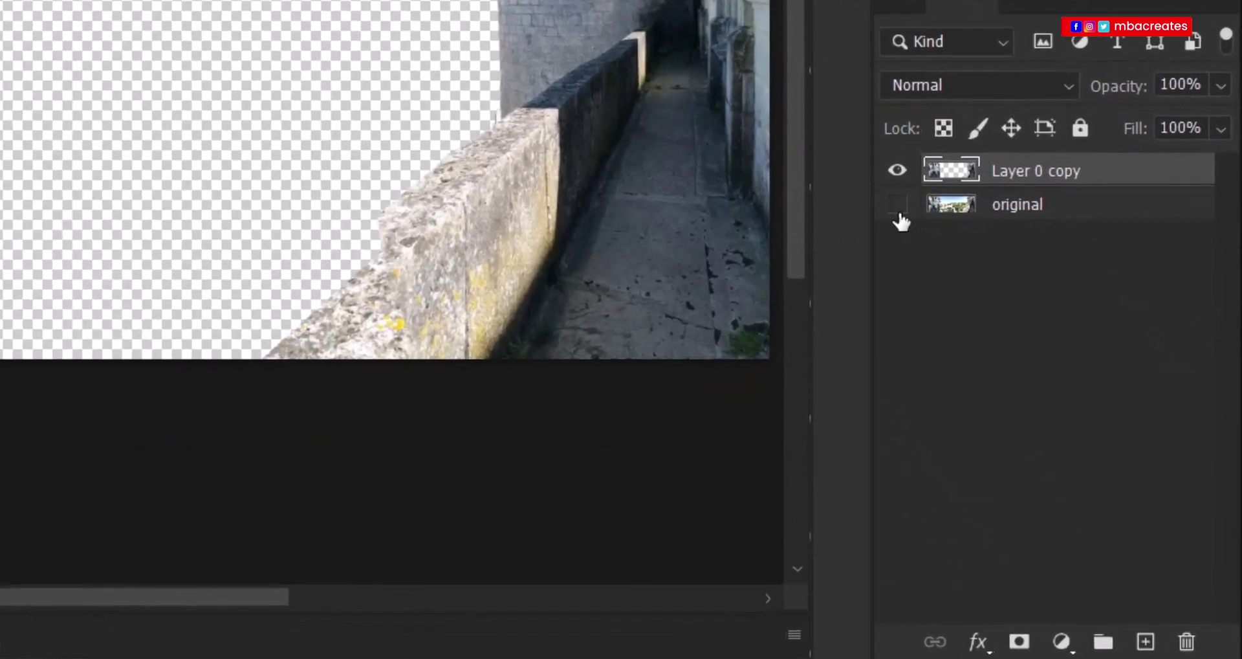
# Step: Turn the original layer's visibility back on so the town view shows between the towers
pyautogui.click(1063, 422)
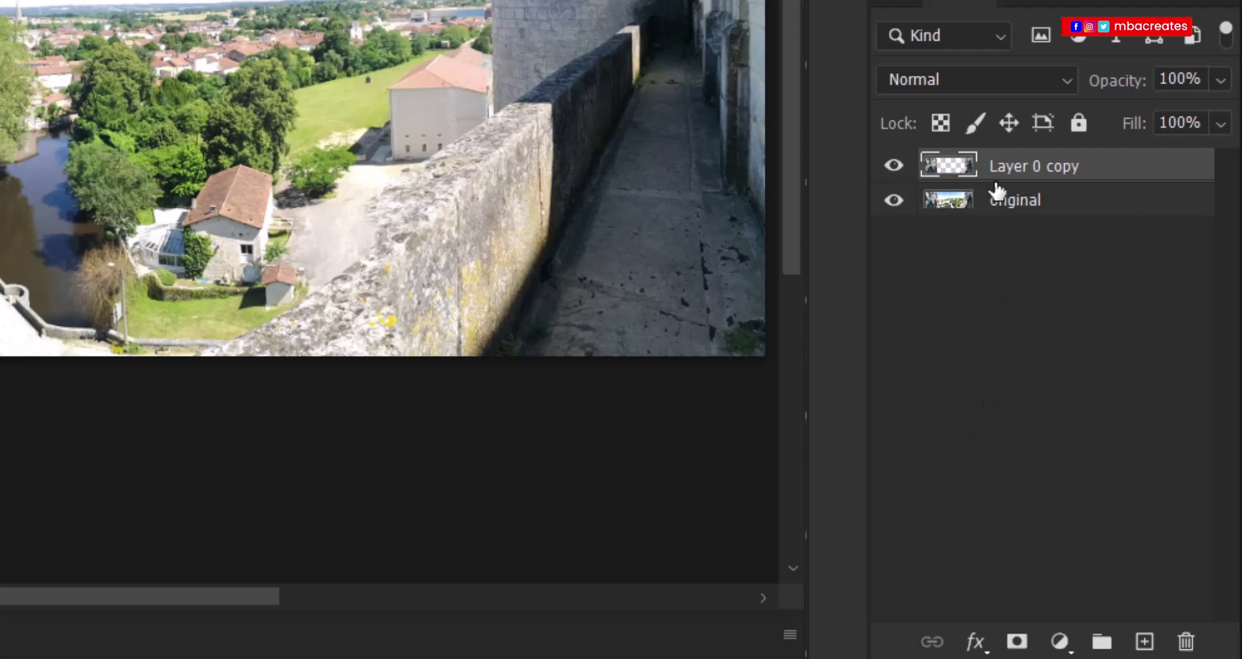
# Step: Rename the Layer 0 copy layer to CastleLayer
pyautogui.doubleClick(1031, 167)
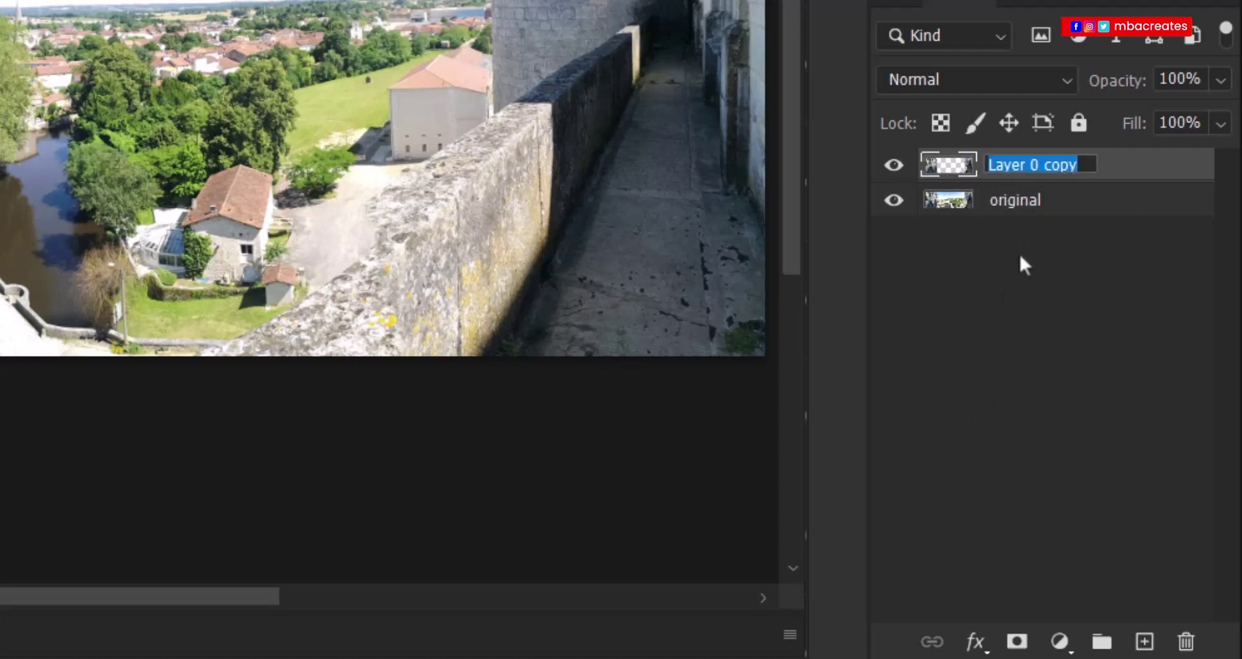
pyautogui.write('Castle')
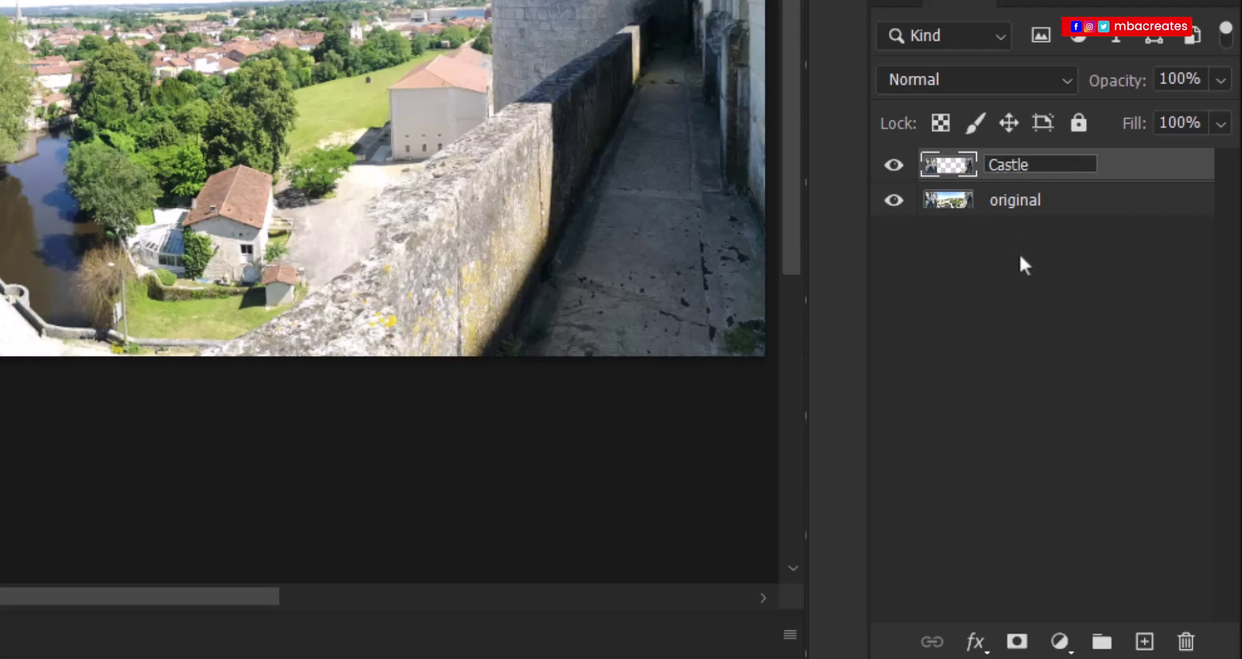
pyautogui.write('Layer')
pyautogui.press('Return')
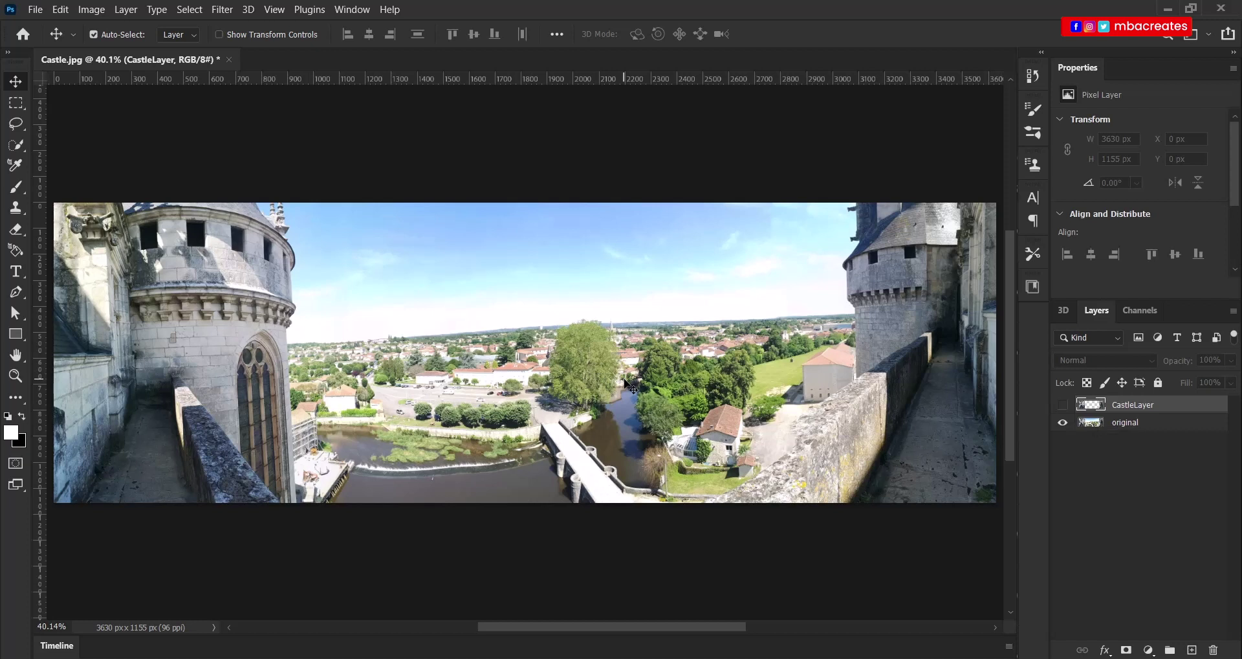
# Step: Marquee the sky strip between the towers and copy it from the original layer onto Layer 1
pyautogui.click(19, 108)
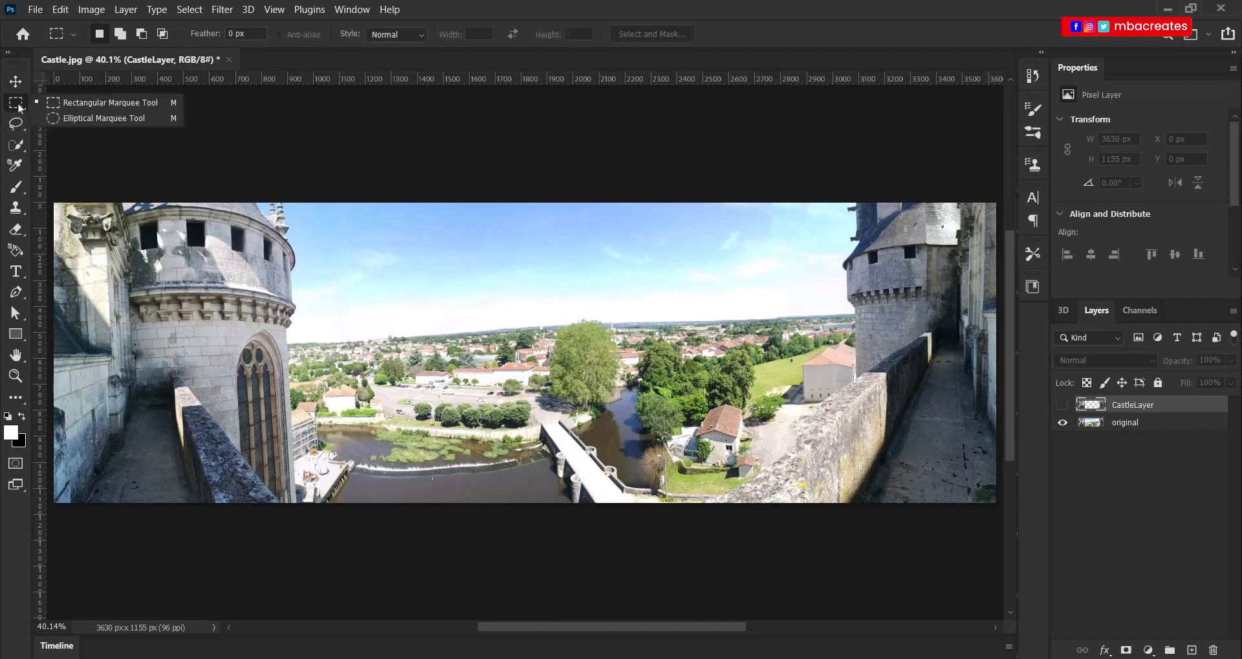
pyautogui.click(103, 104)
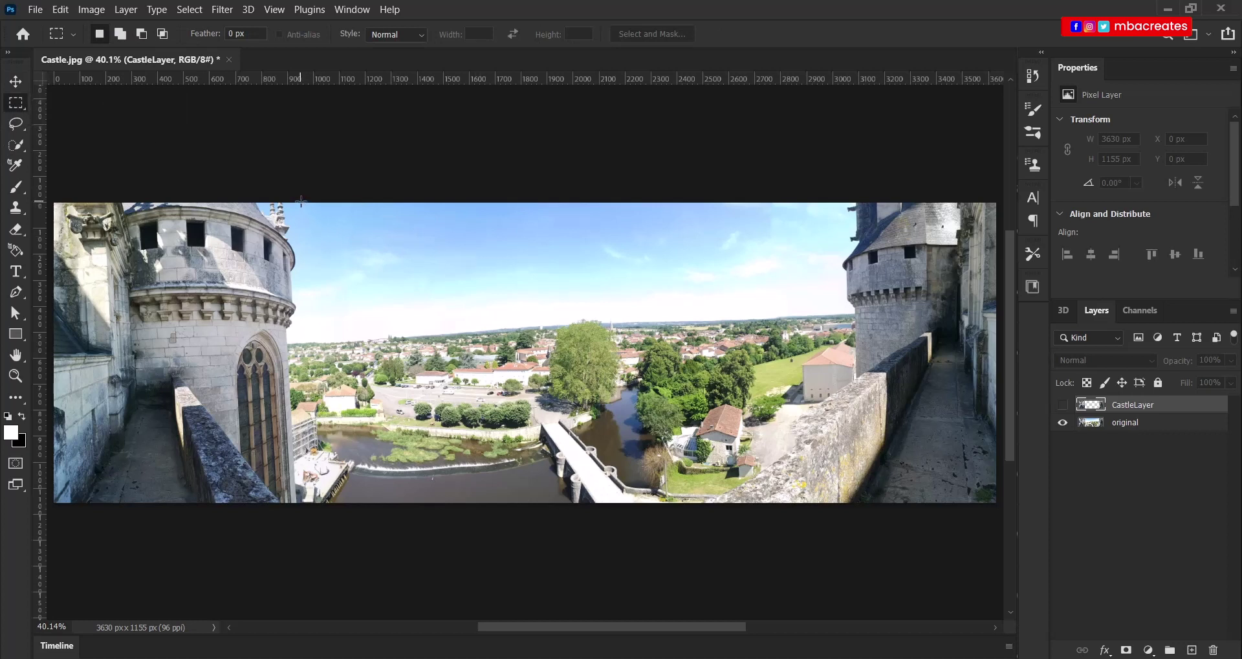
pyautogui.moveTo(301, 202); pyautogui.dragTo(842, 311)
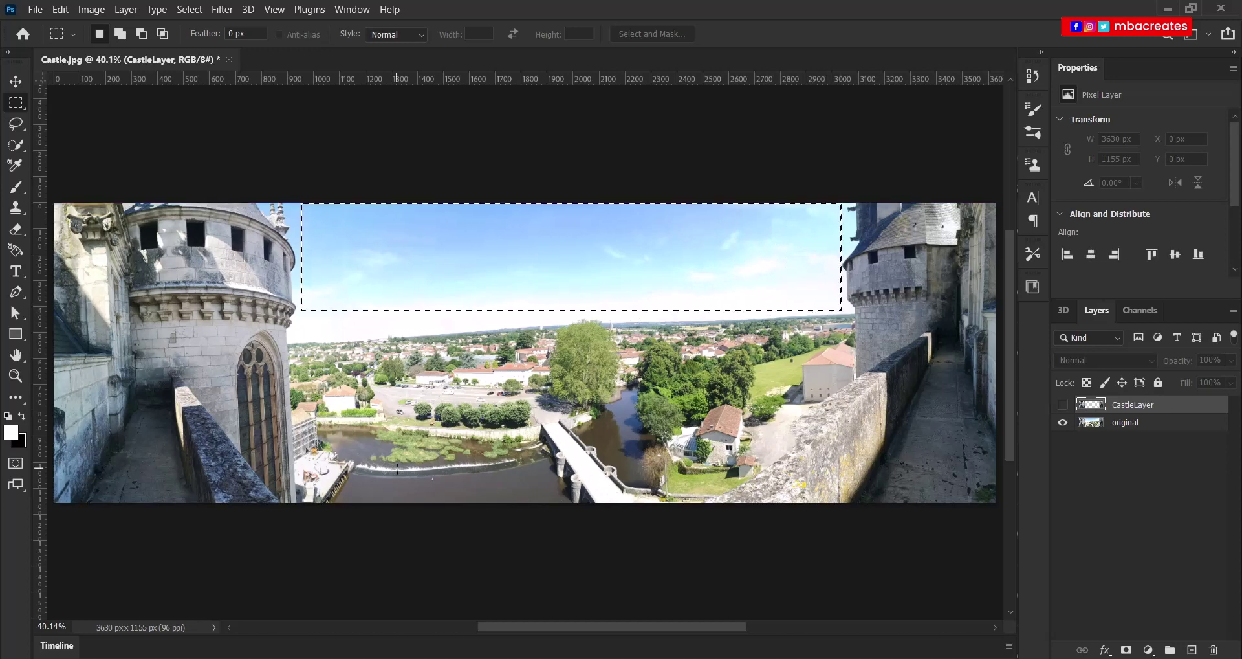
pyautogui.click(1137, 424)
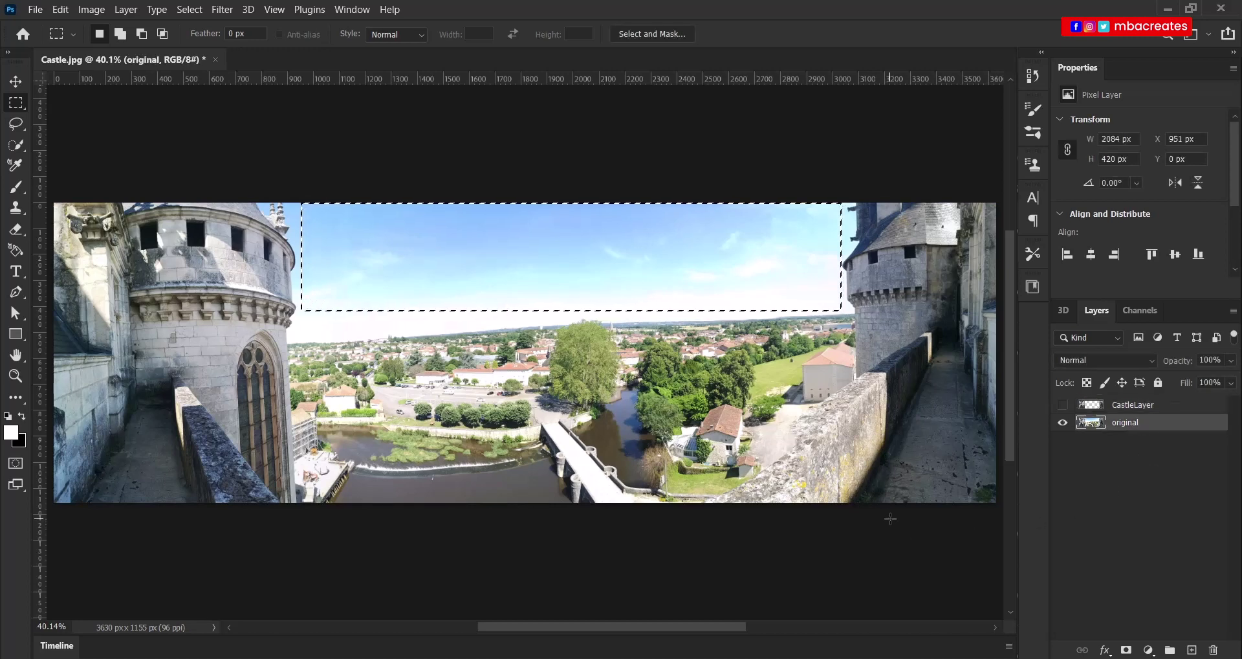
pyautogui.hotkey('ctrl', 'j')
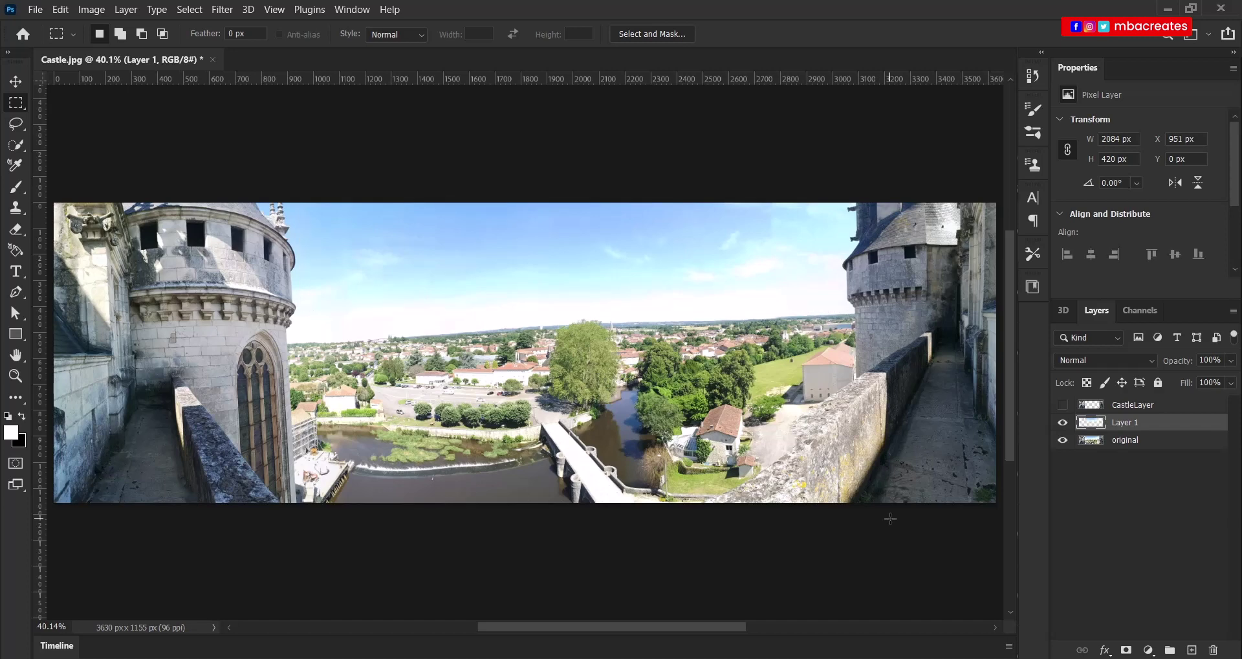
pyautogui.click(1064, 441)
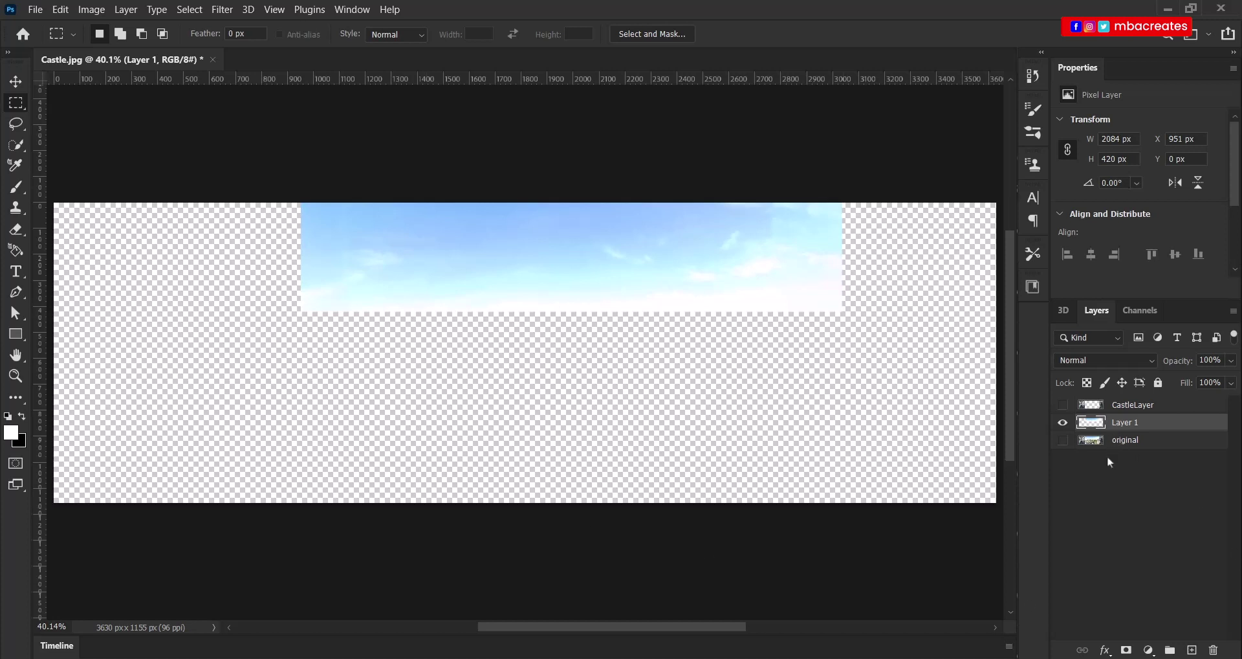
pyautogui.click(1063, 441)
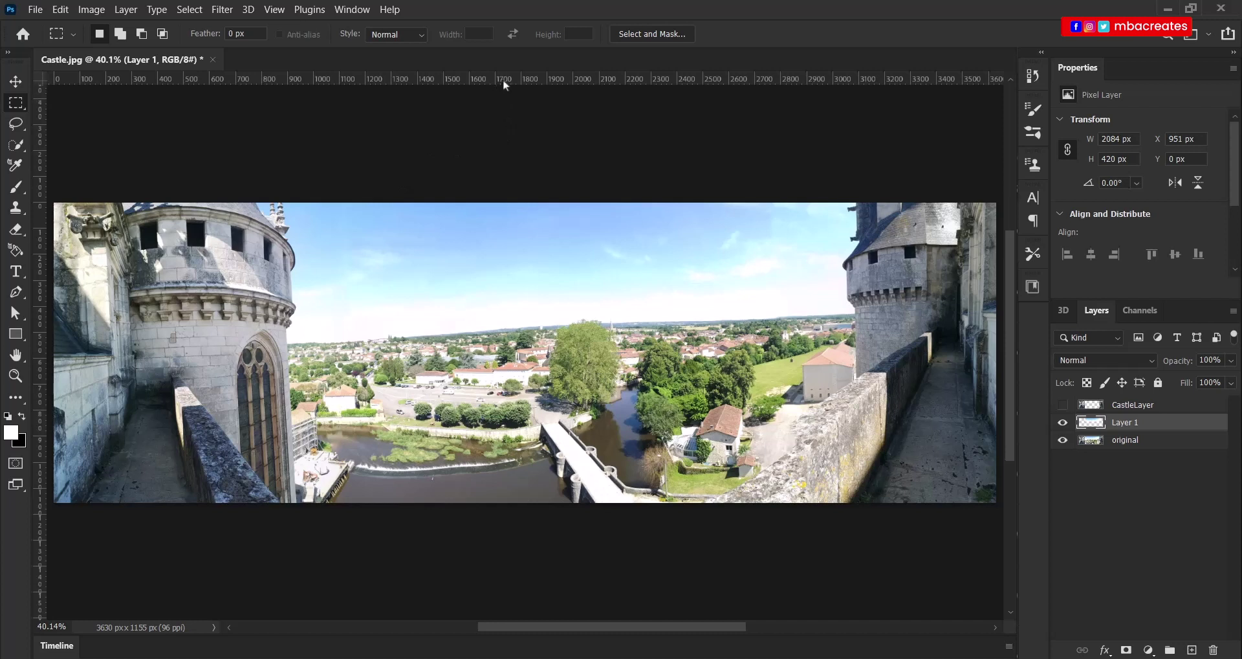
# Step: Add a horizon guide and stretch the sky layer to the image's left, right and top edges
pyautogui.moveTo(503, 79); pyautogui.dragTo(504, 337)
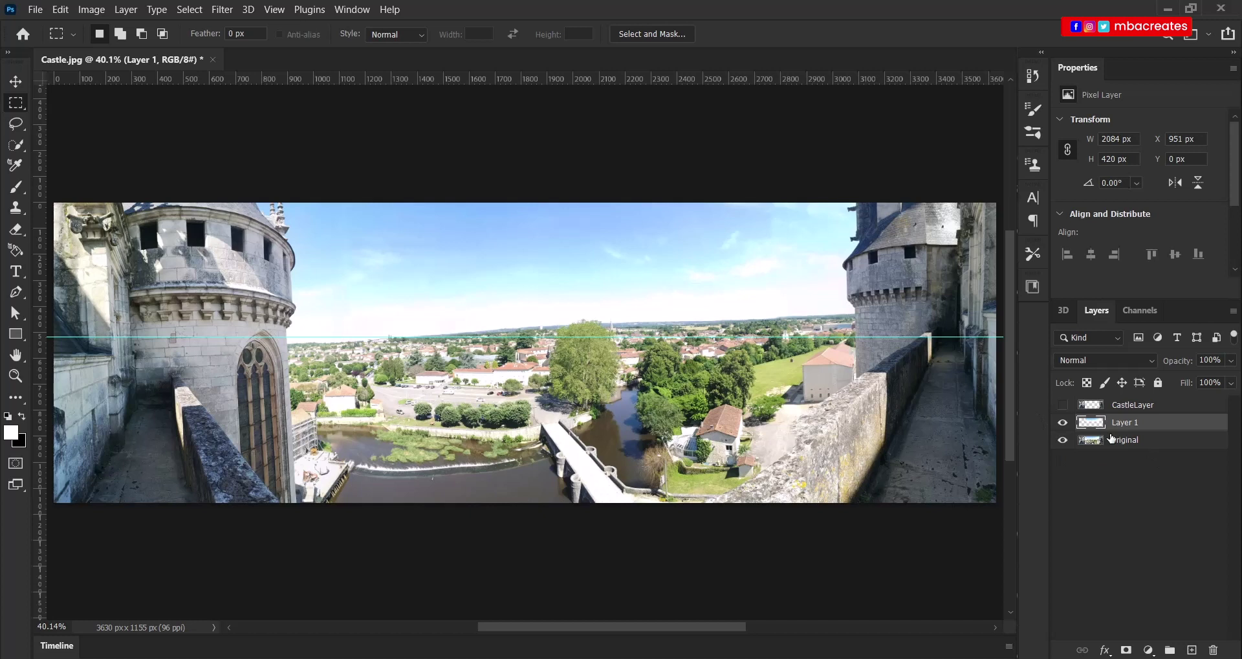
pyautogui.hotkey('ctrl', 't')
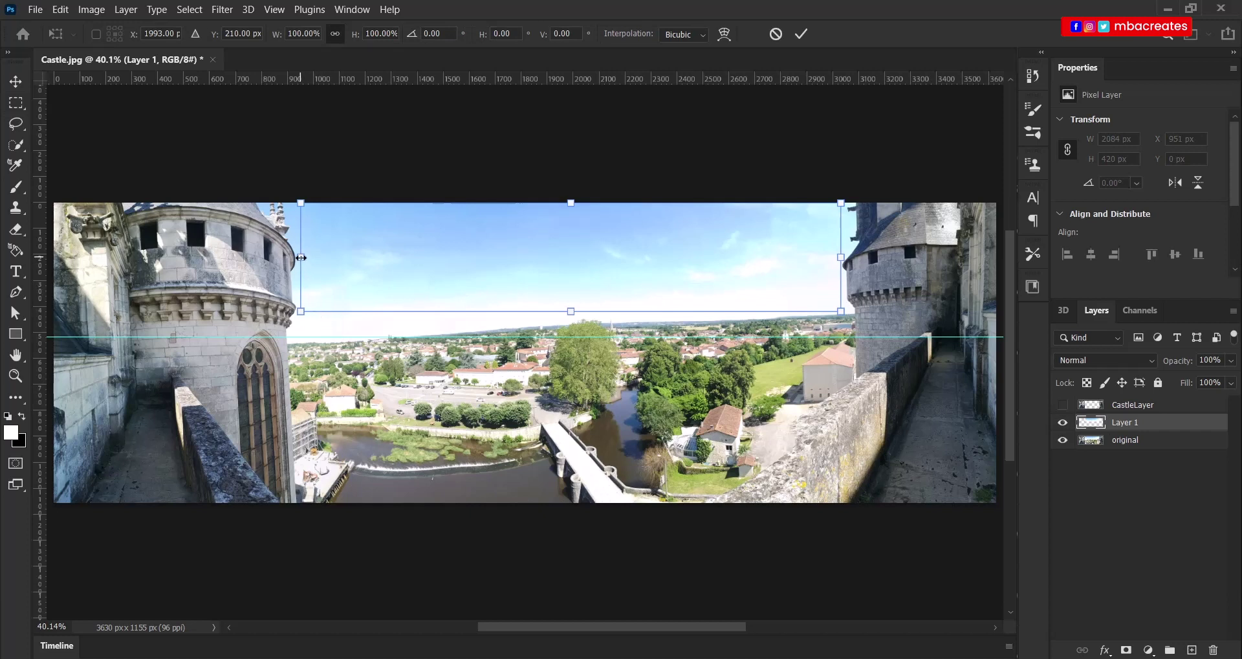
pyautogui.moveTo(301, 258); pyautogui.dragTo(53, 262)
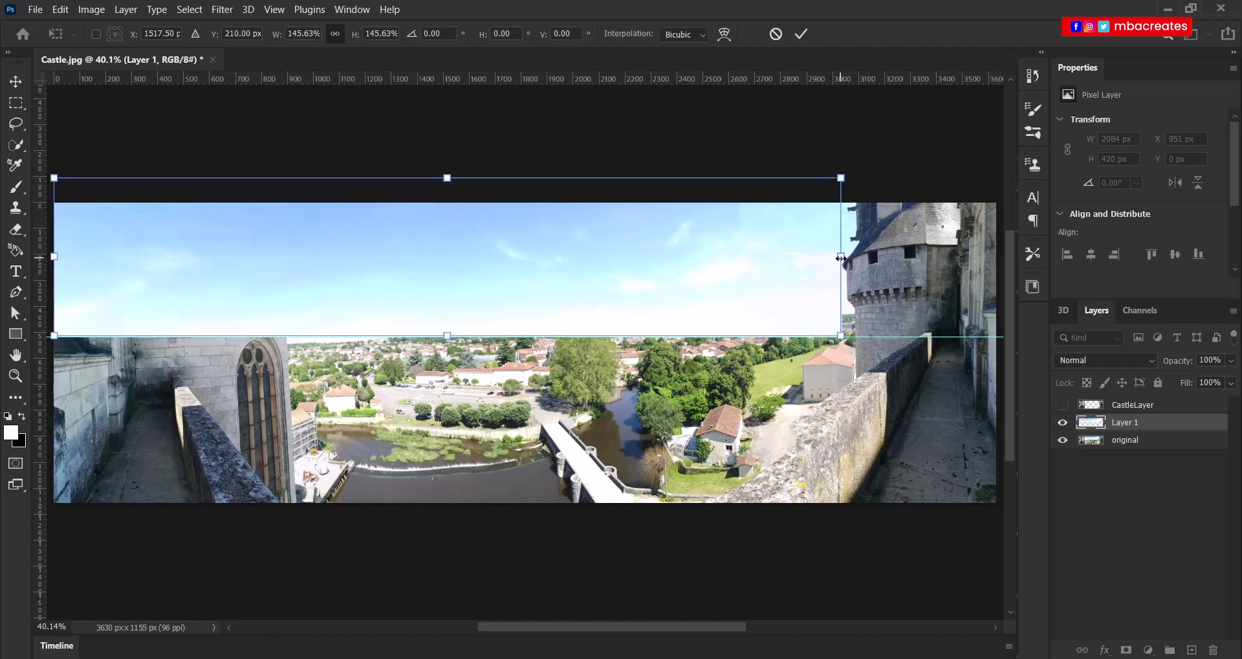
pyautogui.moveTo(842, 262); pyautogui.dragTo(988, 278)
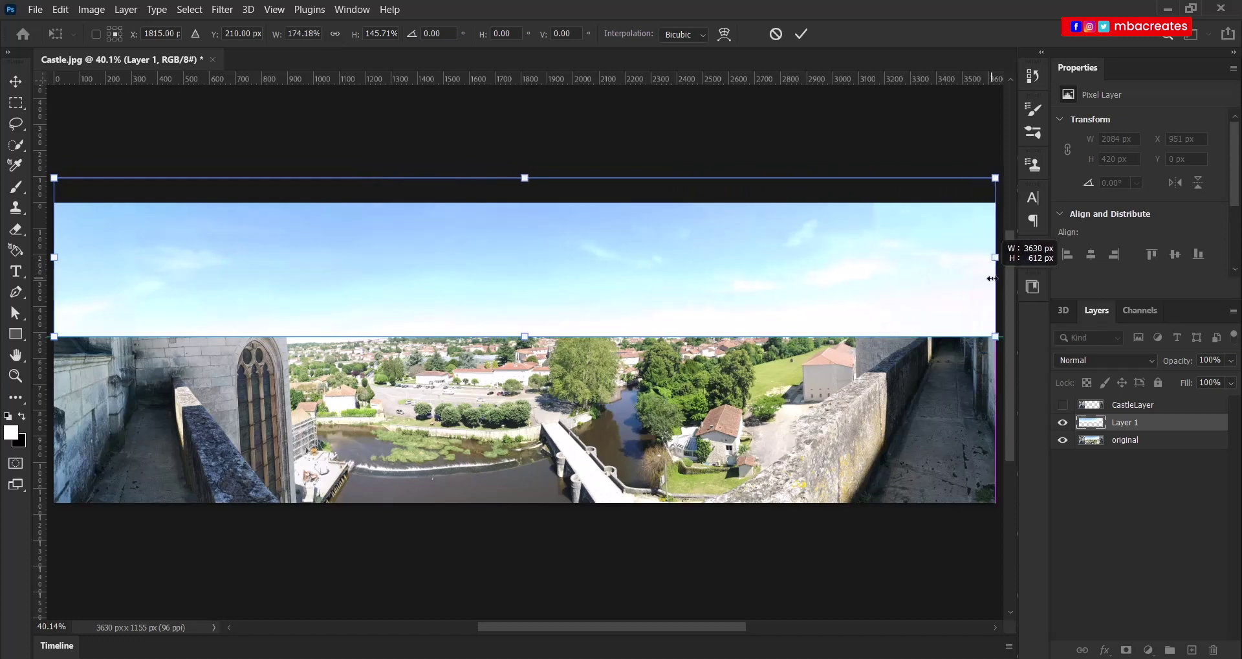
pyautogui.moveTo(992, 278); pyautogui.dragTo(994, 279)
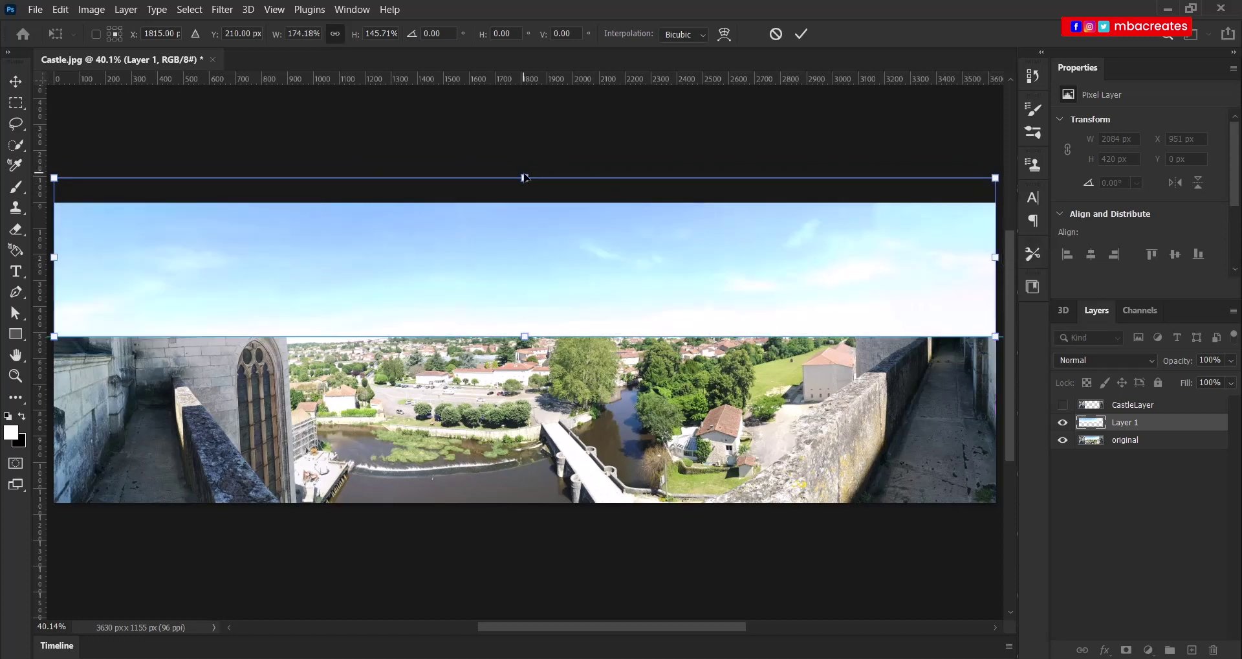
pyautogui.moveTo(525, 177); pyautogui.dragTo(527, 202)
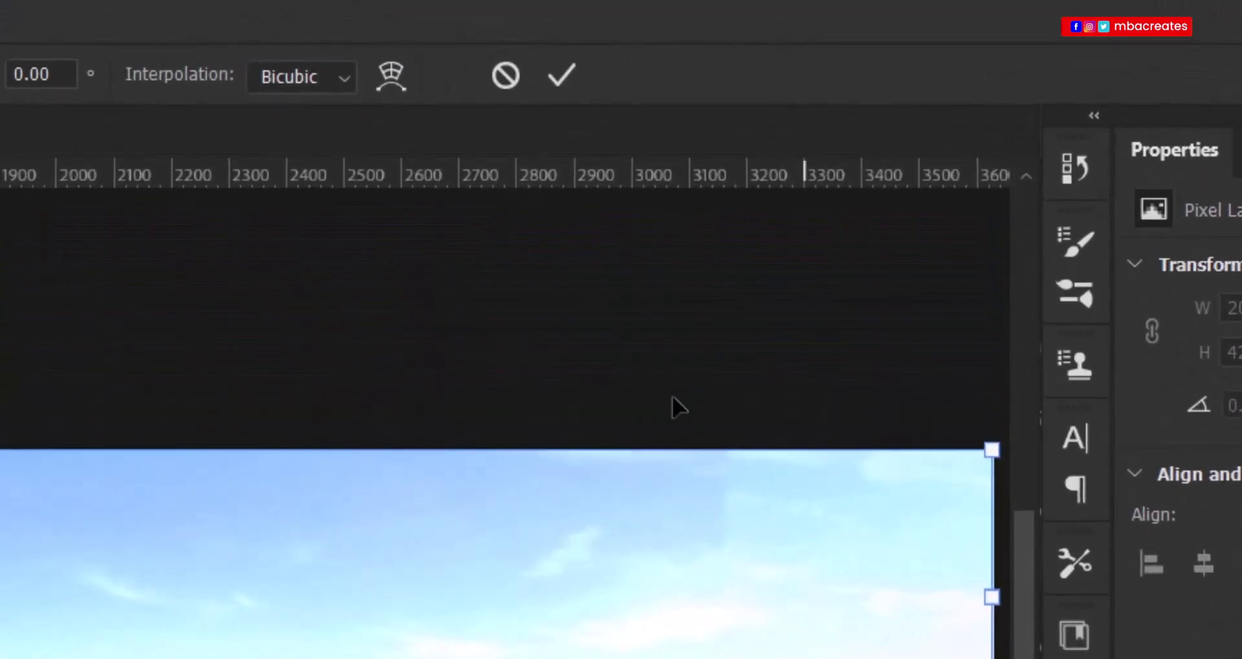
pyautogui.click(560, 75)
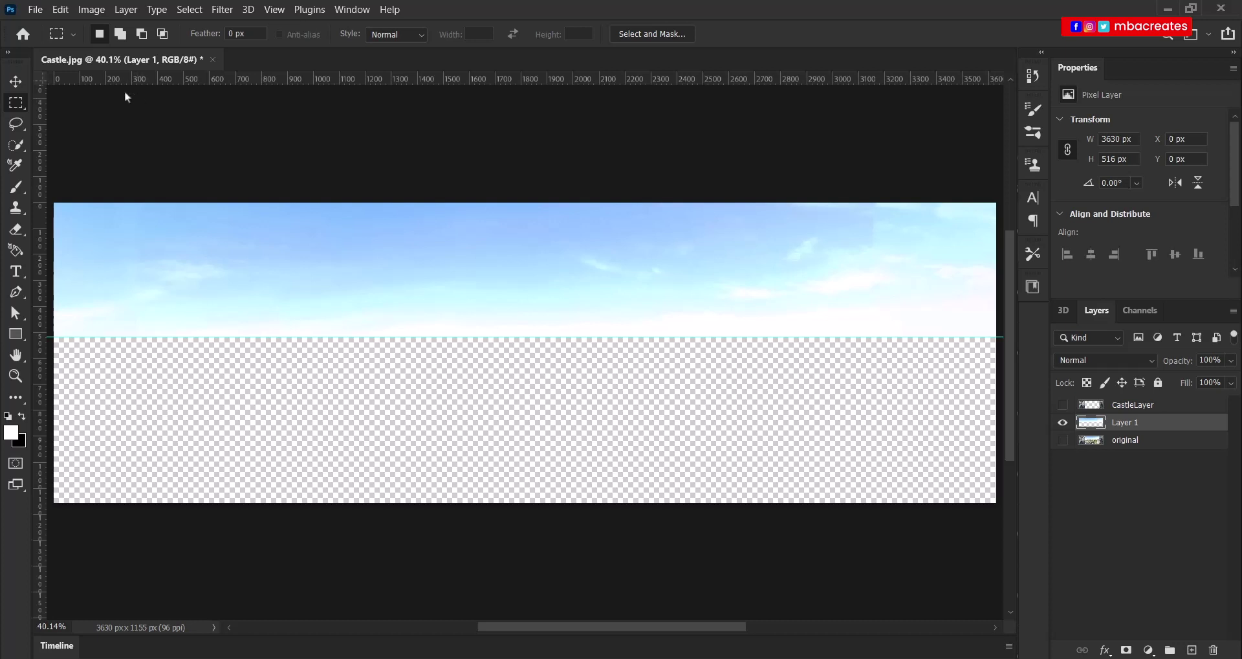
# Step: Save a JPEG copy of the sky named SkyLayer plus the candidate-number suffix
pyautogui.click(36, 9)
pyautogui.click(74, 212)
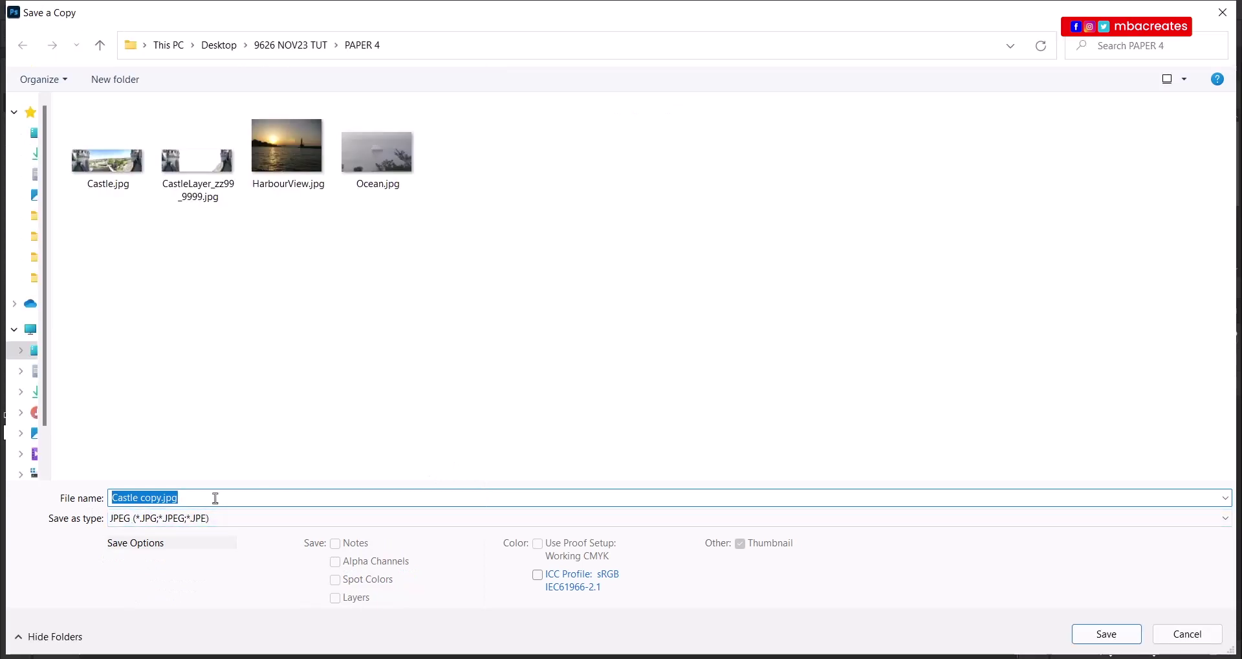
pyautogui.write('S')
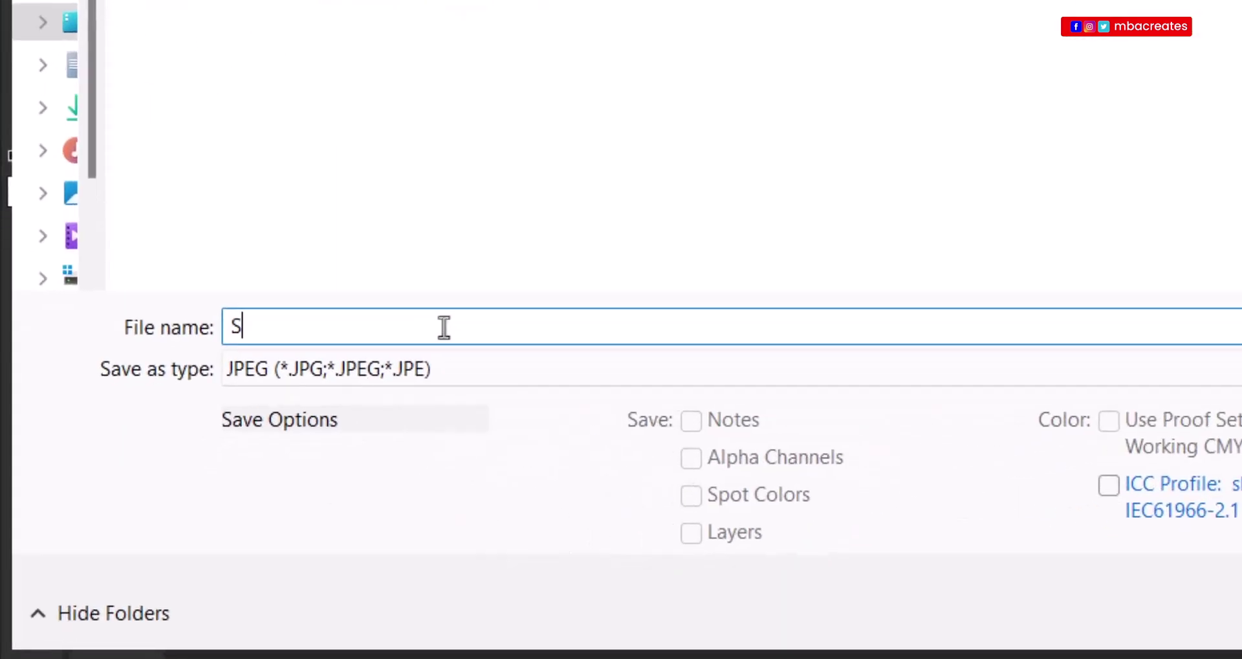
pyautogui.write('ky')
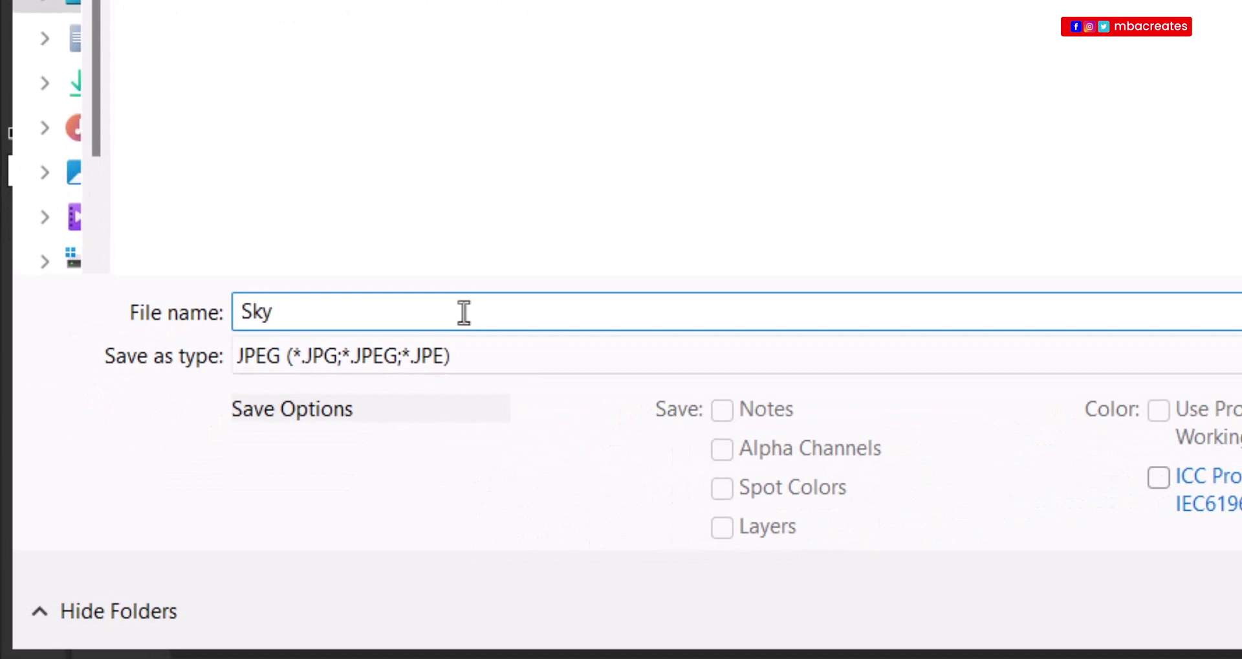
pyautogui.write('Late')
pyautogui.press('BackSpace')
pyautogui.press('BackSpace')
pyautogui.write('yer')
pyautogui.write('_zz3')
pyautogui.press('BackSpace')
pyautogui.write('99_9999')
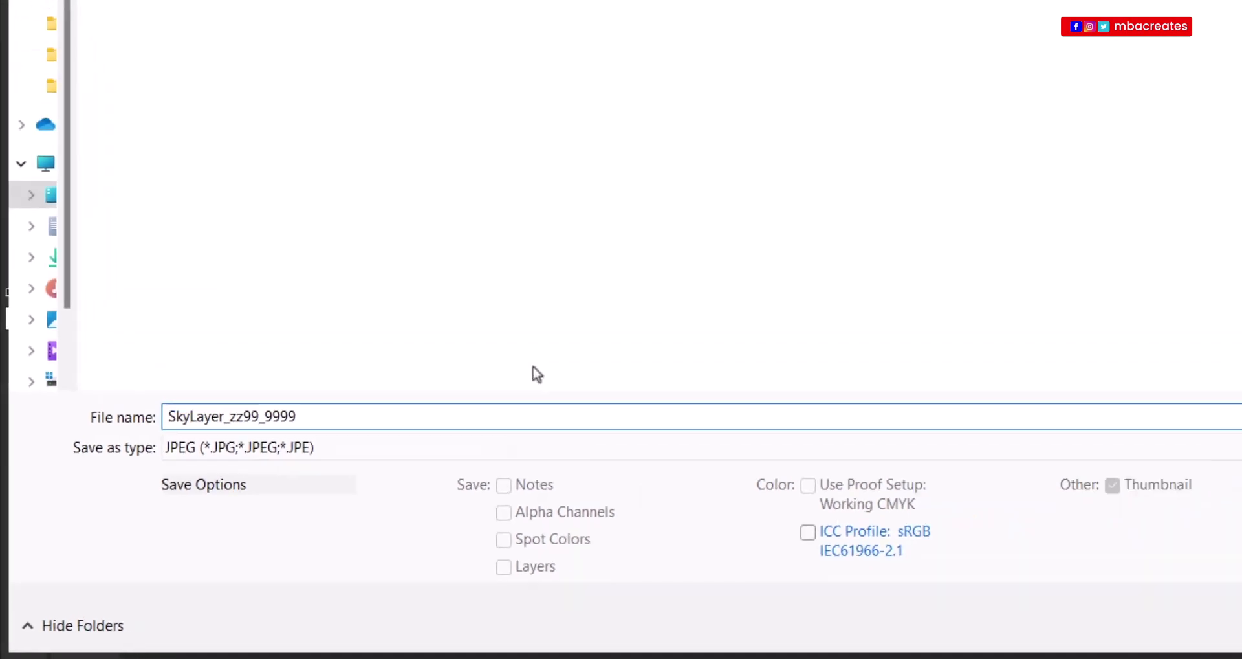
pyautogui.click(1105, 633)
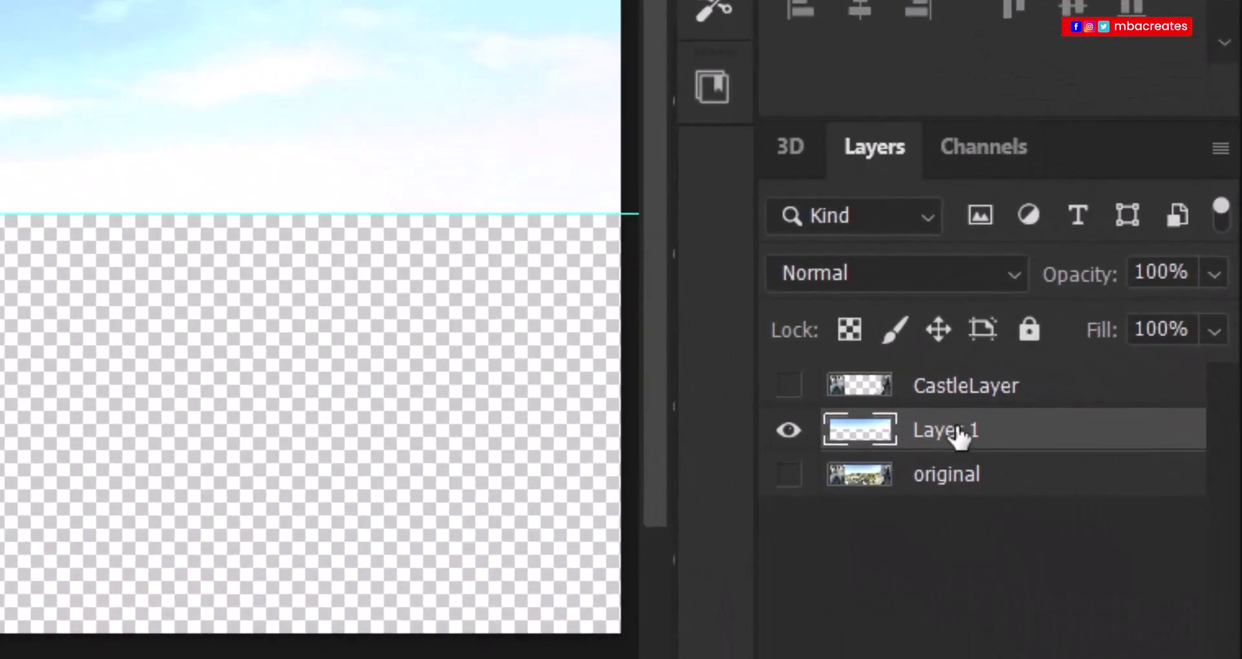
# Step: Rename Layer 1 to SkyLayer in the Layers panel
pyautogui.doubleClick(957, 433)
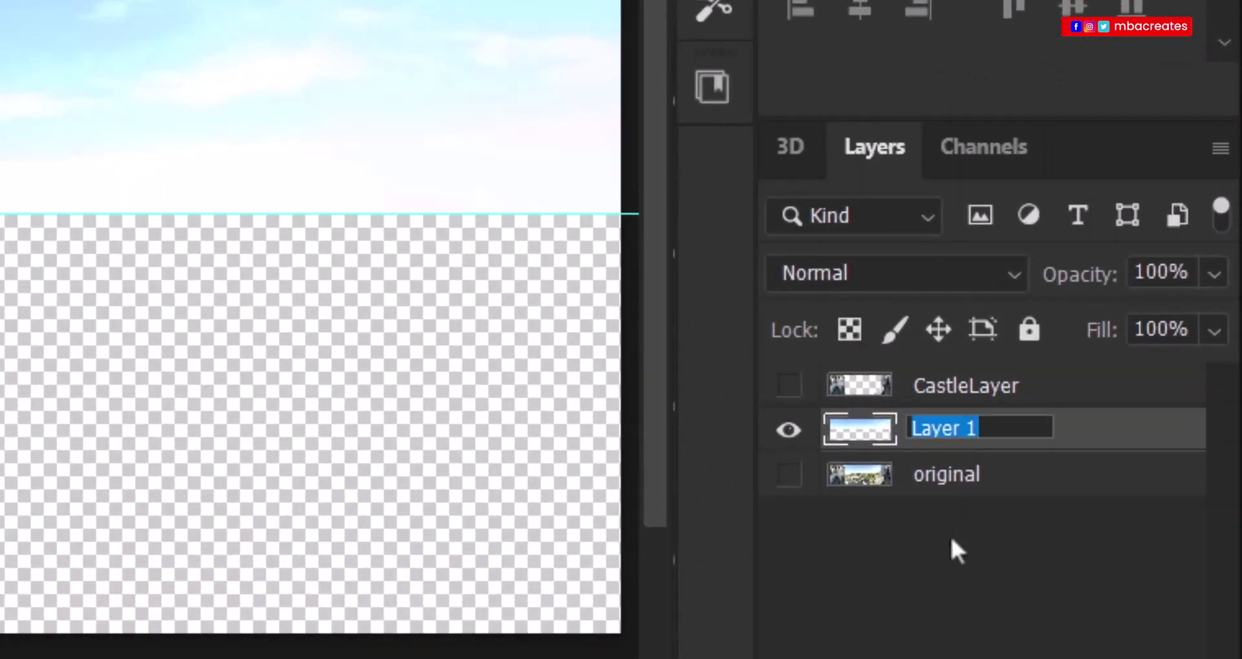
pyautogui.write('SkyL')
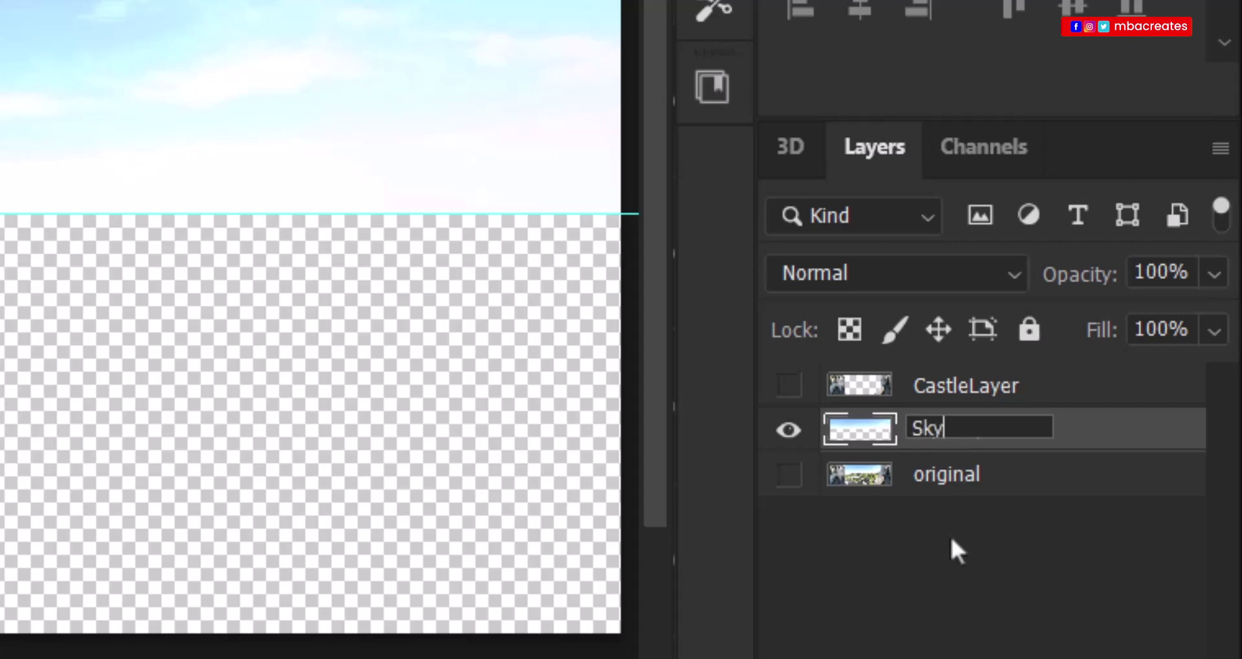
pyautogui.write('ayer')
pyautogui.press('Return')
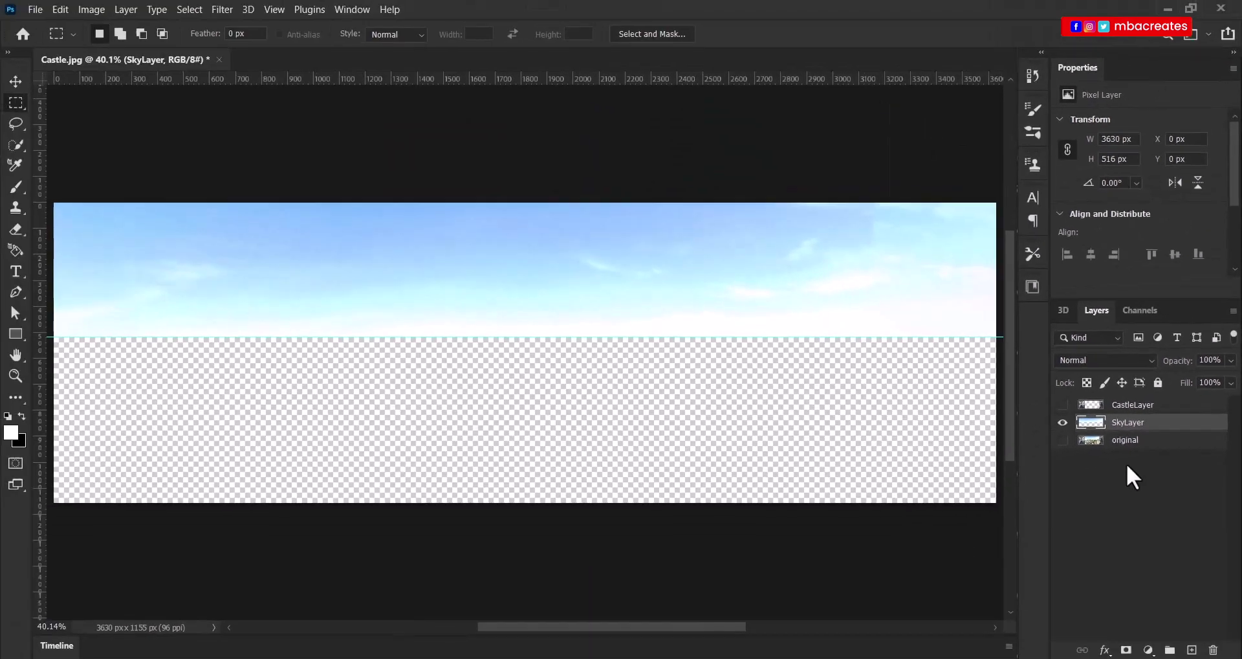
pyautogui.press('v')
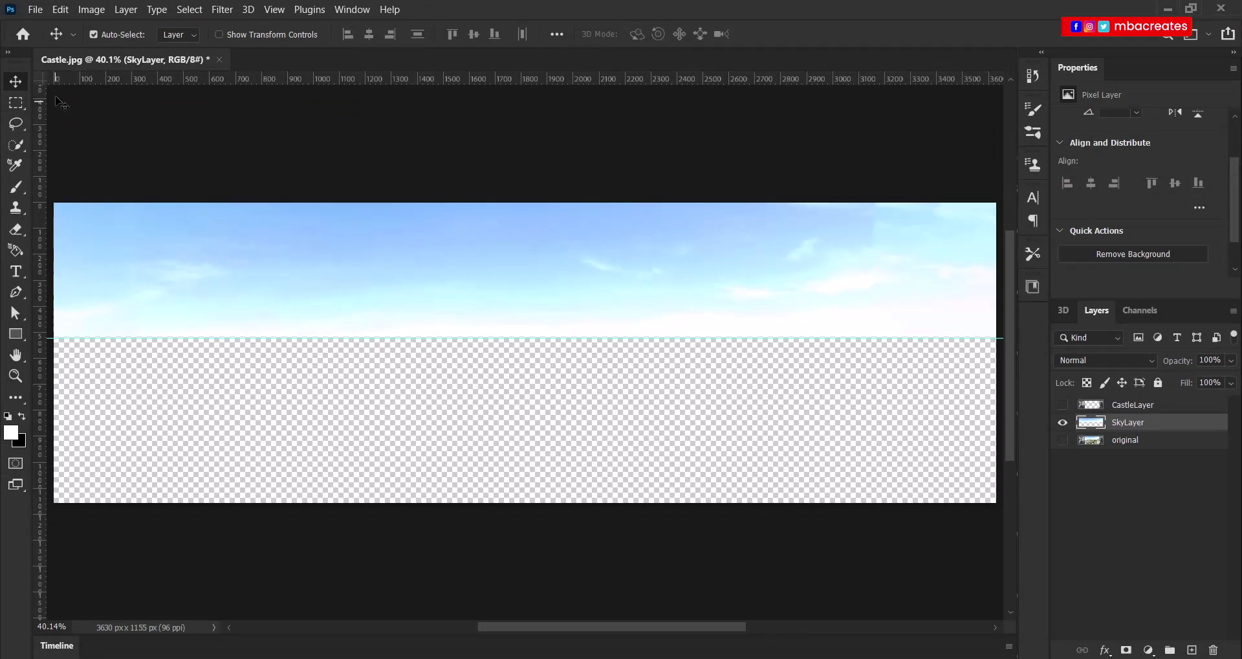
# Step: Open Ocean.jpg and unlock its Background layer into Layer 0
pyautogui.click(35, 9)
pyautogui.click(285, 264)
pyautogui.hotkey('ctrl', 'o')
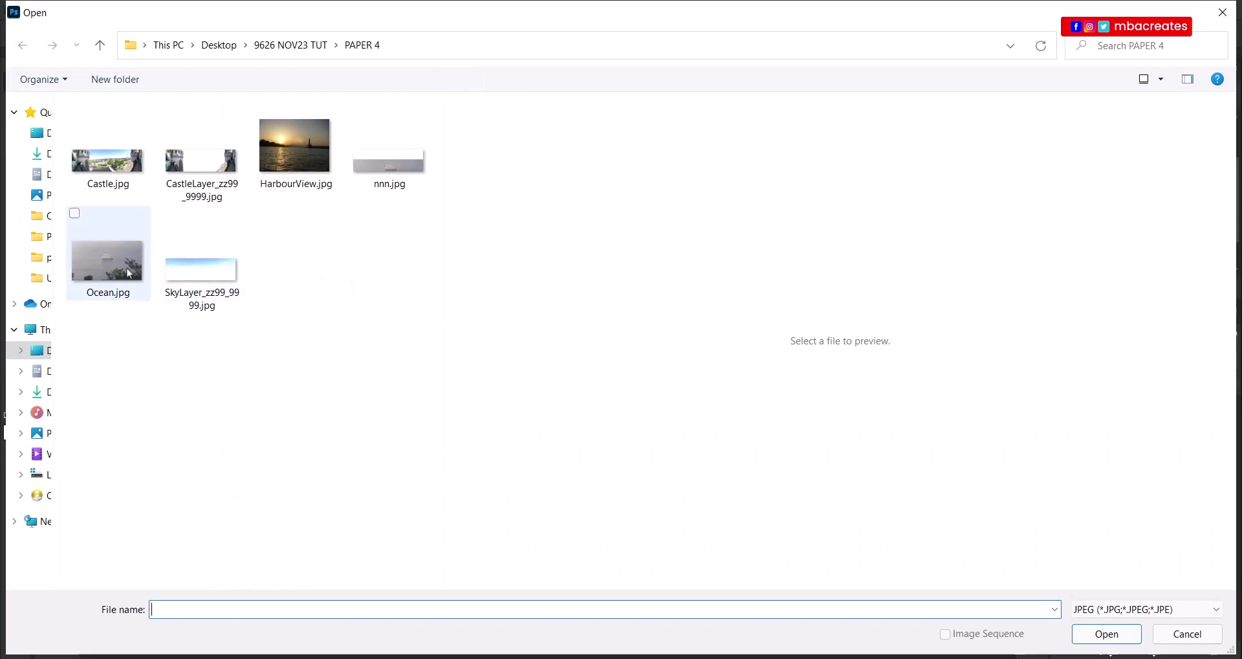
pyautogui.click(107, 259)
pyautogui.click(1106, 634)
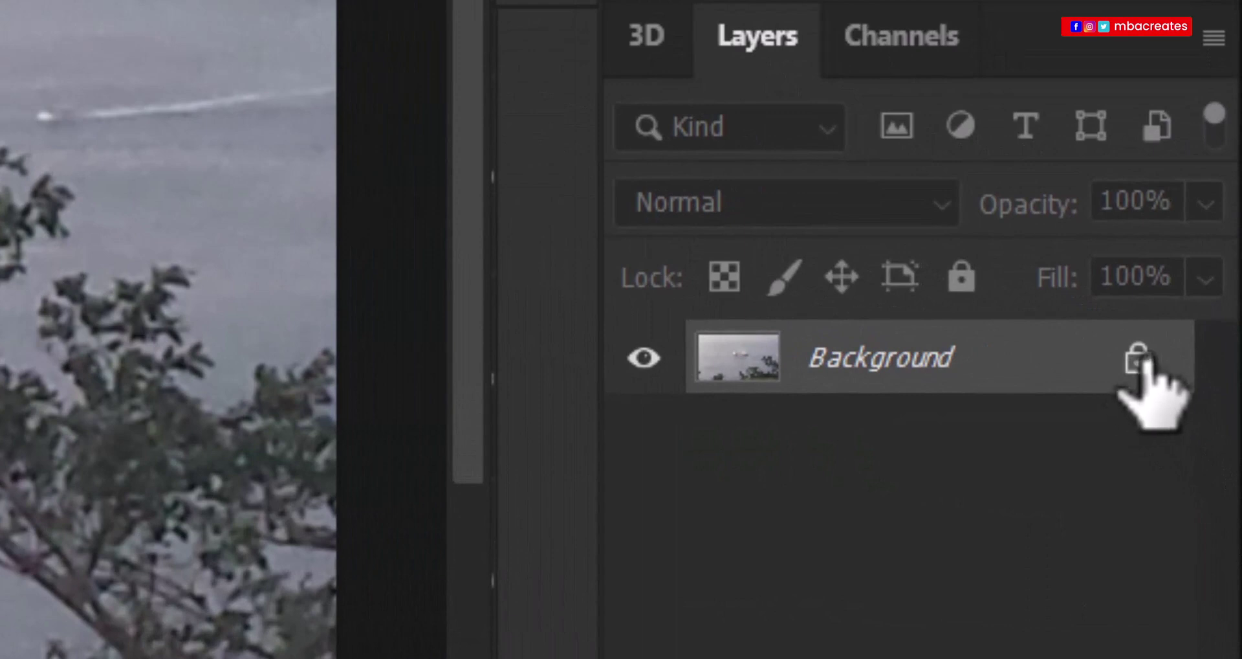
pyautogui.click(1137, 360)
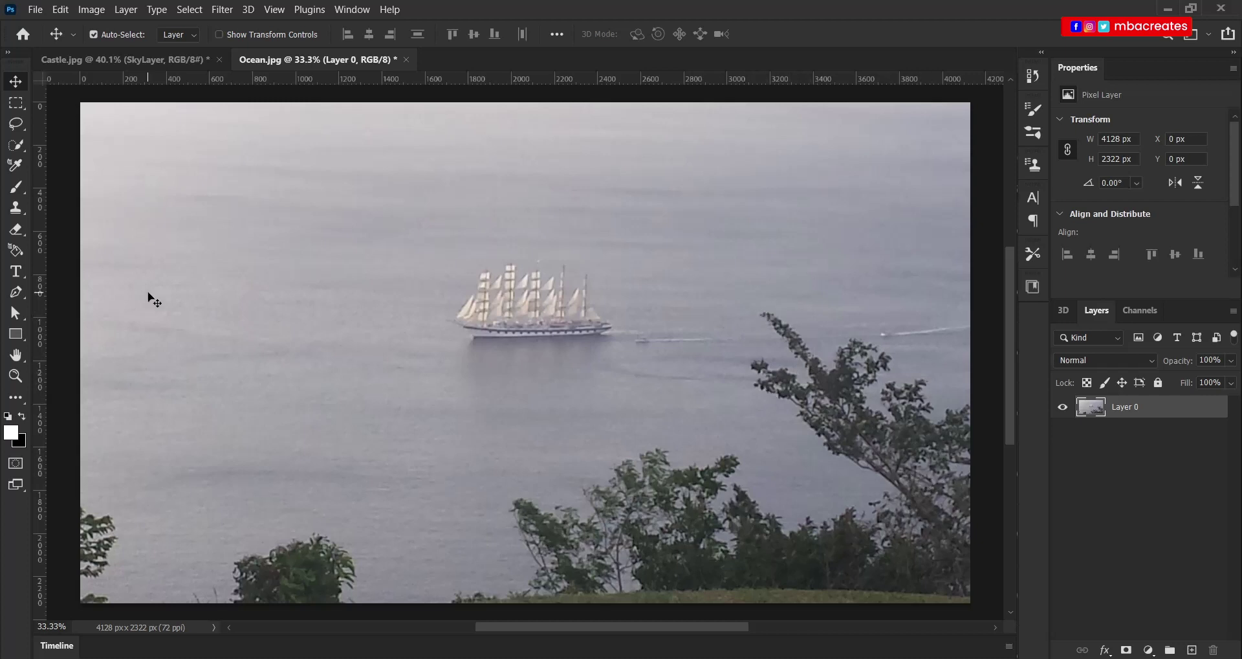
# Step: Quick-select the leaning branch and lower-right trees, subtracting then re-adding the branch's left end
pyautogui.click(17, 146)
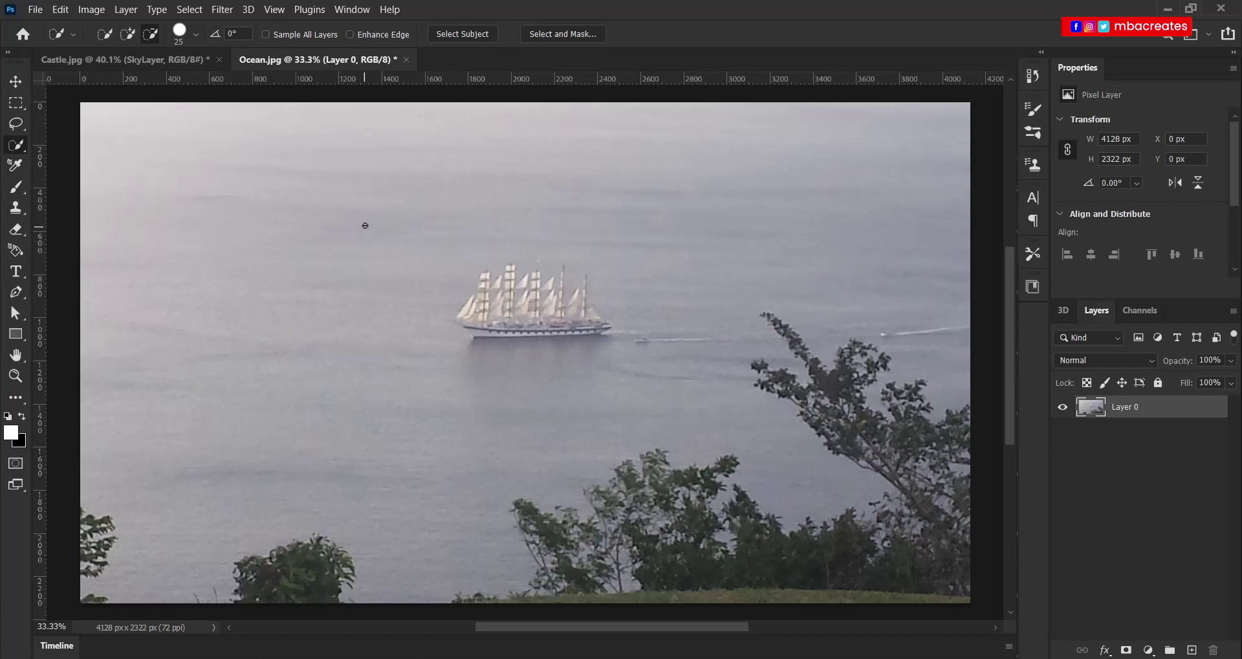
pyautogui.press(']')
pyautogui.press(']')
pyautogui.press(']')
pyautogui.press(']')
pyautogui.press(']')
pyautogui.click(793, 341)
pyautogui.moveTo(843, 392)
pyautogui.mouseDown()
pyautogui.moveTo(886, 434)
pyautogui.moveTo(902, 417)
pyautogui.moveTo(938, 421)
pyautogui.moveTo(938, 456)
pyautogui.mouseUp()
pyautogui.moveTo(942, 525)
pyautogui.mouseDown()
pyautogui.moveTo(937, 481)
pyautogui.moveTo(884, 405)
pyautogui.moveTo(873, 362)
pyautogui.mouseUp()
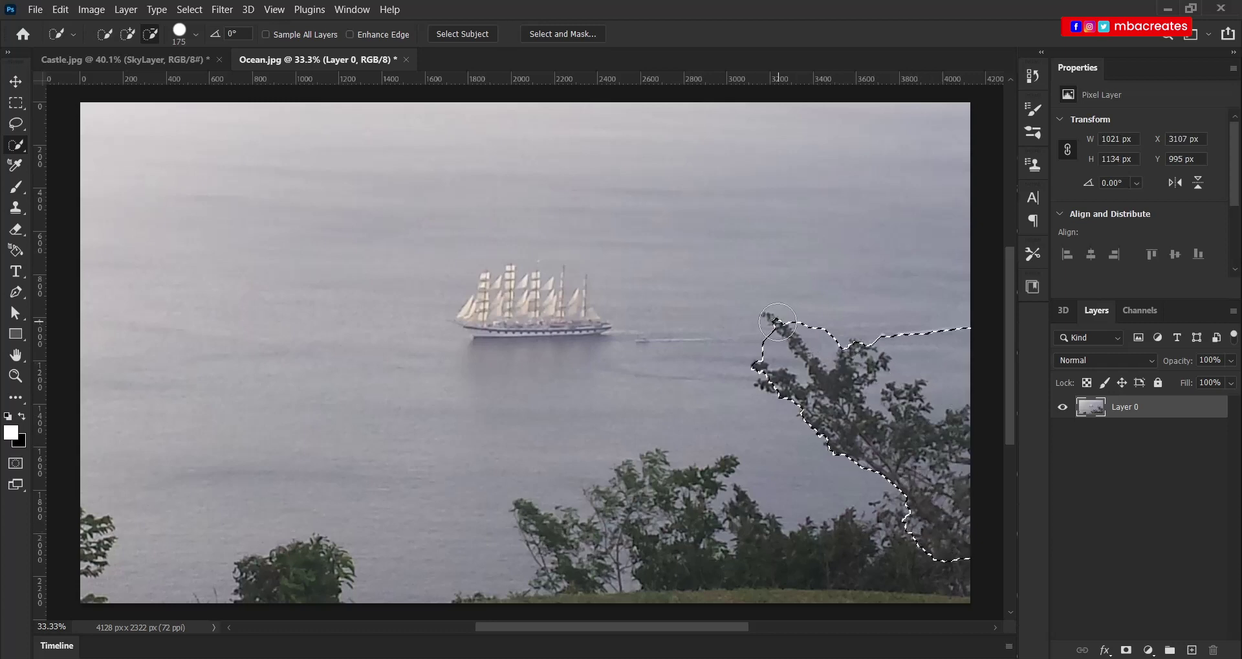
pyautogui.moveTo(780, 372); pyautogui.dragTo(783, 347)
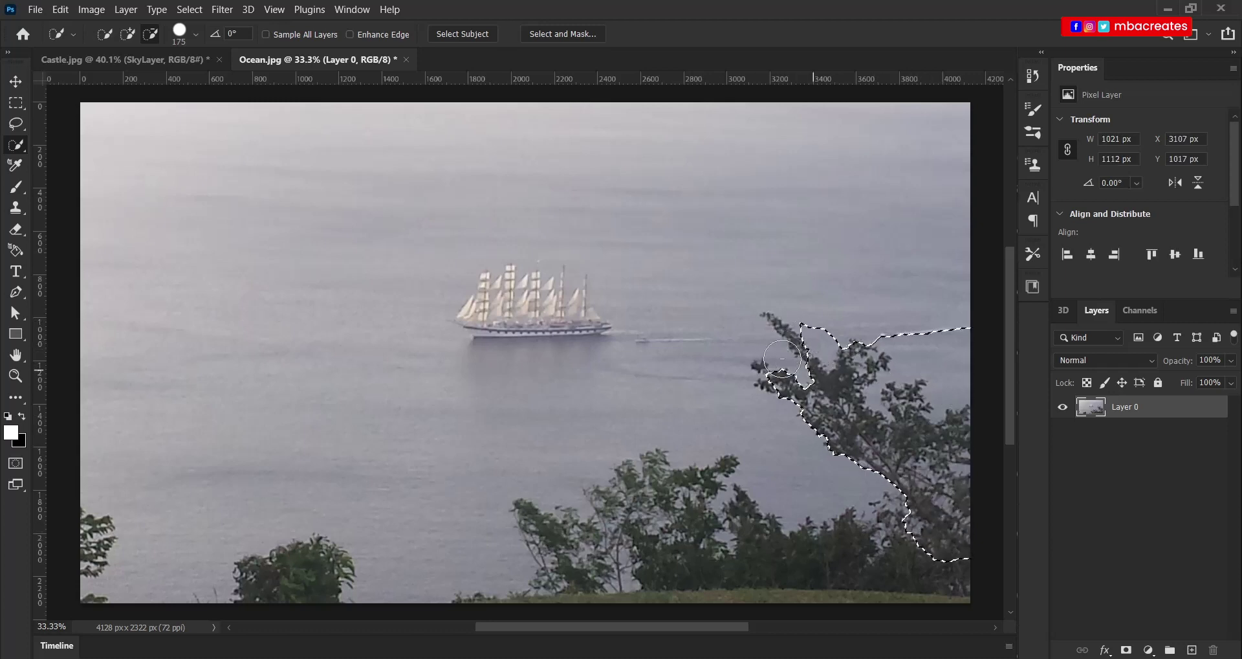
pyautogui.click(126, 35)
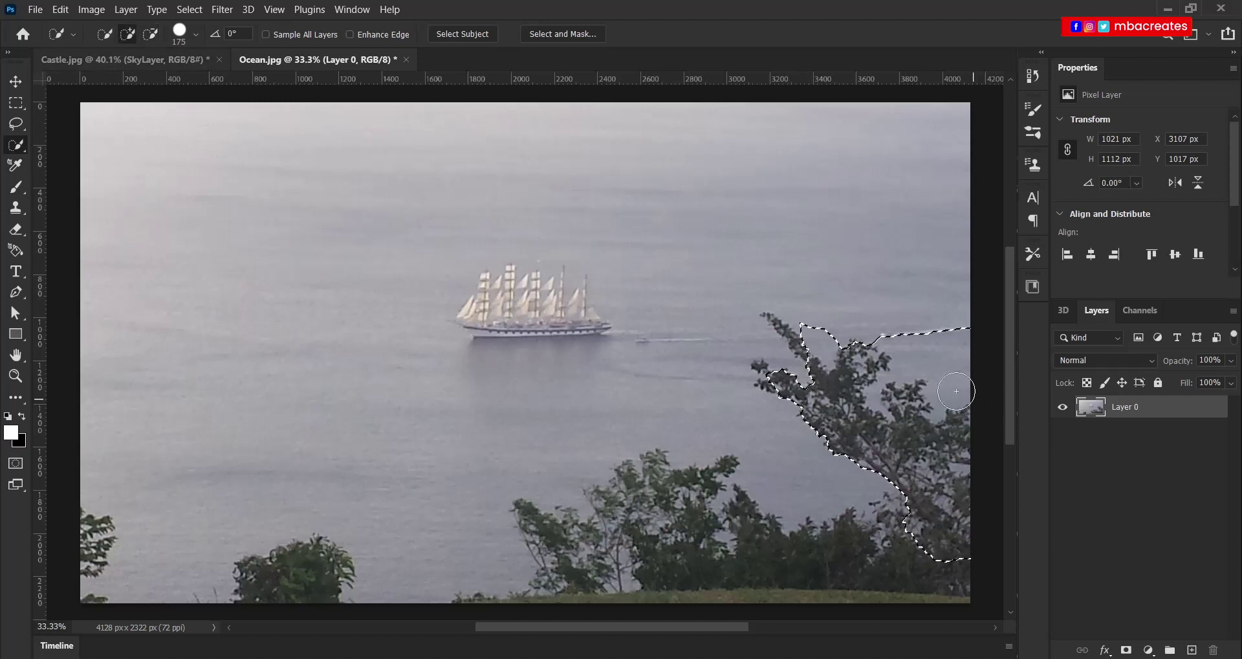
pyautogui.moveTo(821, 370)
pyautogui.mouseDown()
pyautogui.moveTo(786, 357)
pyautogui.moveTo(783, 330)
pyautogui.moveTo(762, 338)
pyautogui.moveTo(755, 374)
pyautogui.mouseUp()
pyautogui.moveTo(963, 547); pyautogui.dragTo(957, 618)
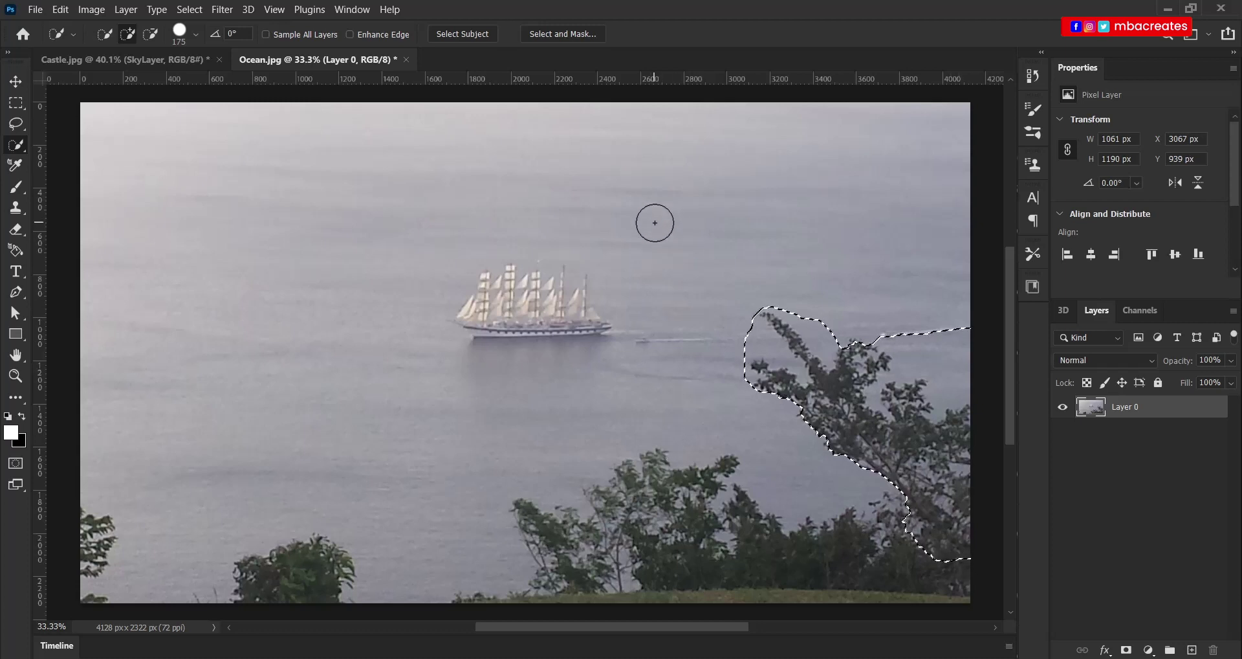
# Step: Fill the selected tree branches with Content-Aware at 100% opacity, leaving open sea
pyautogui.hotkey('shift', 'BackSpace')
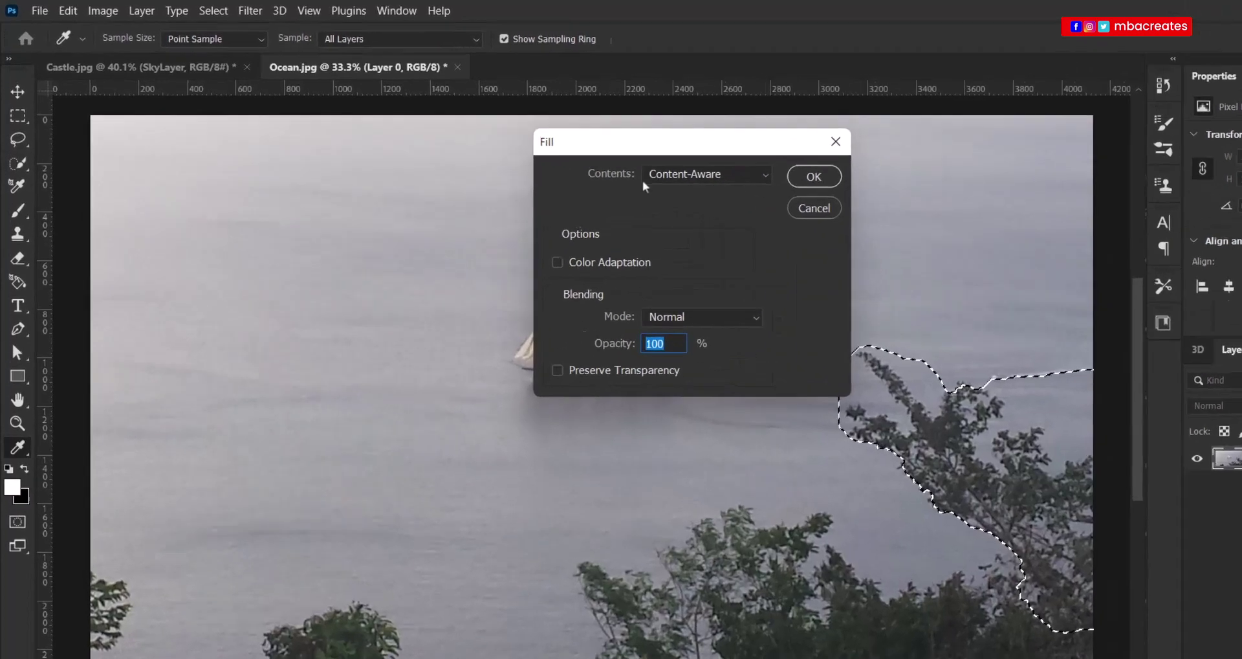
pyautogui.moveTo(629, 148); pyautogui.dragTo(311, 165)
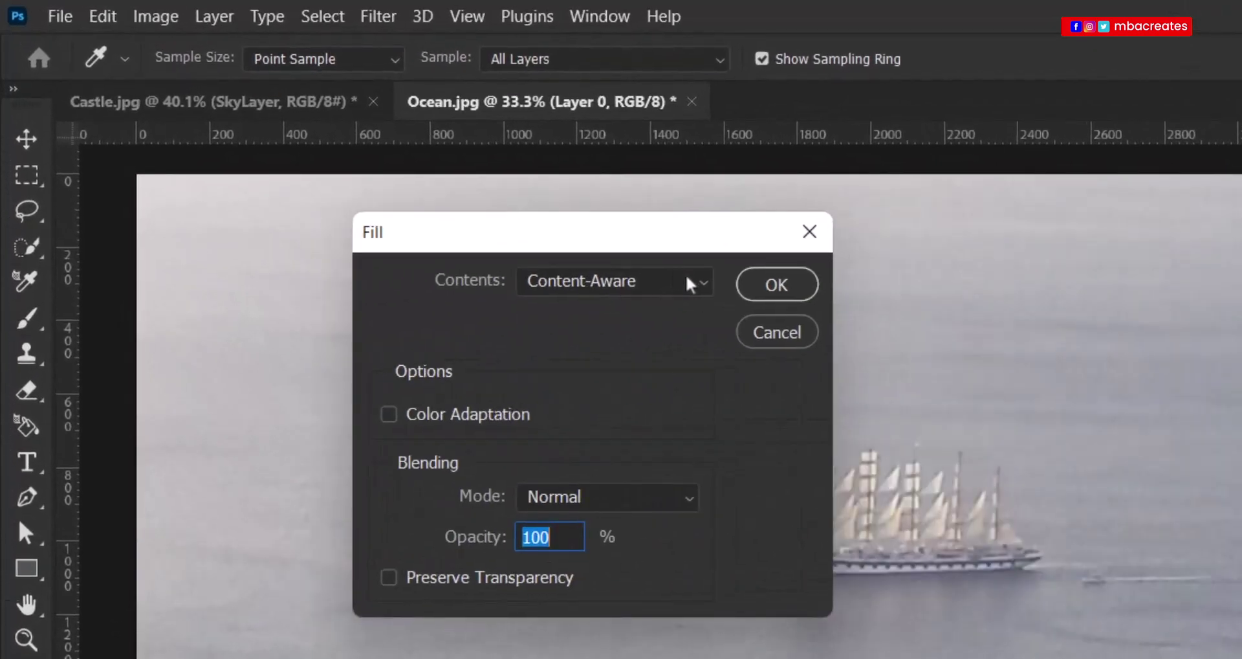
pyautogui.click(691, 285)
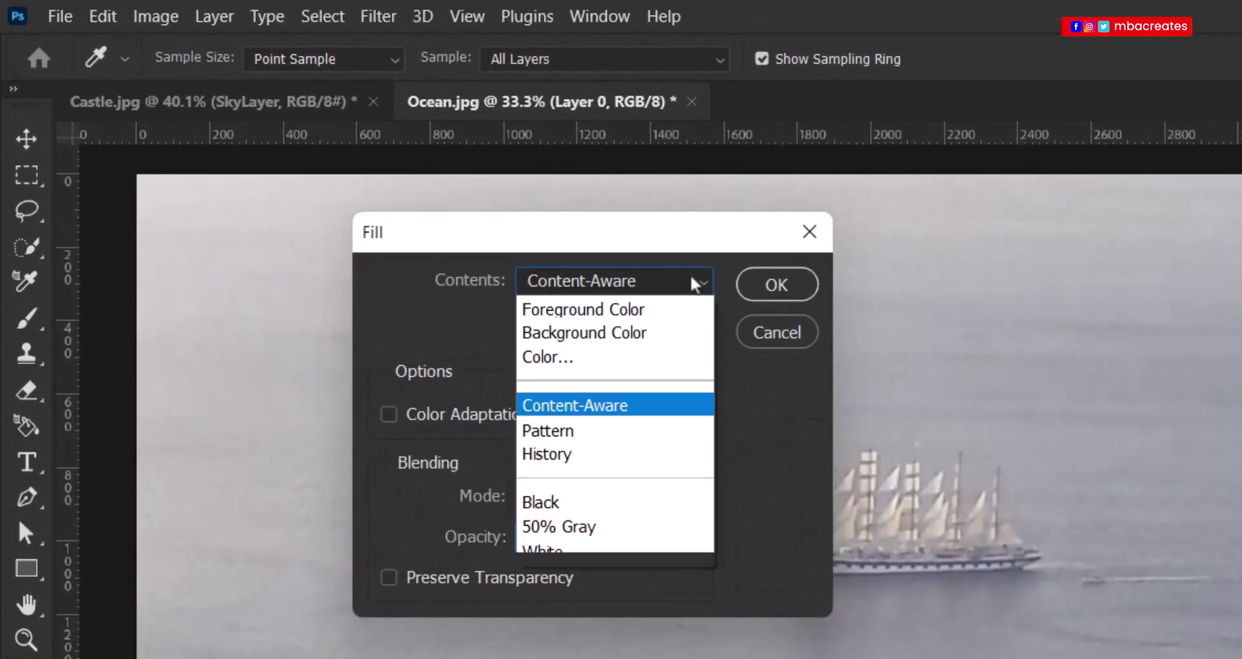
pyautogui.click(581, 414)
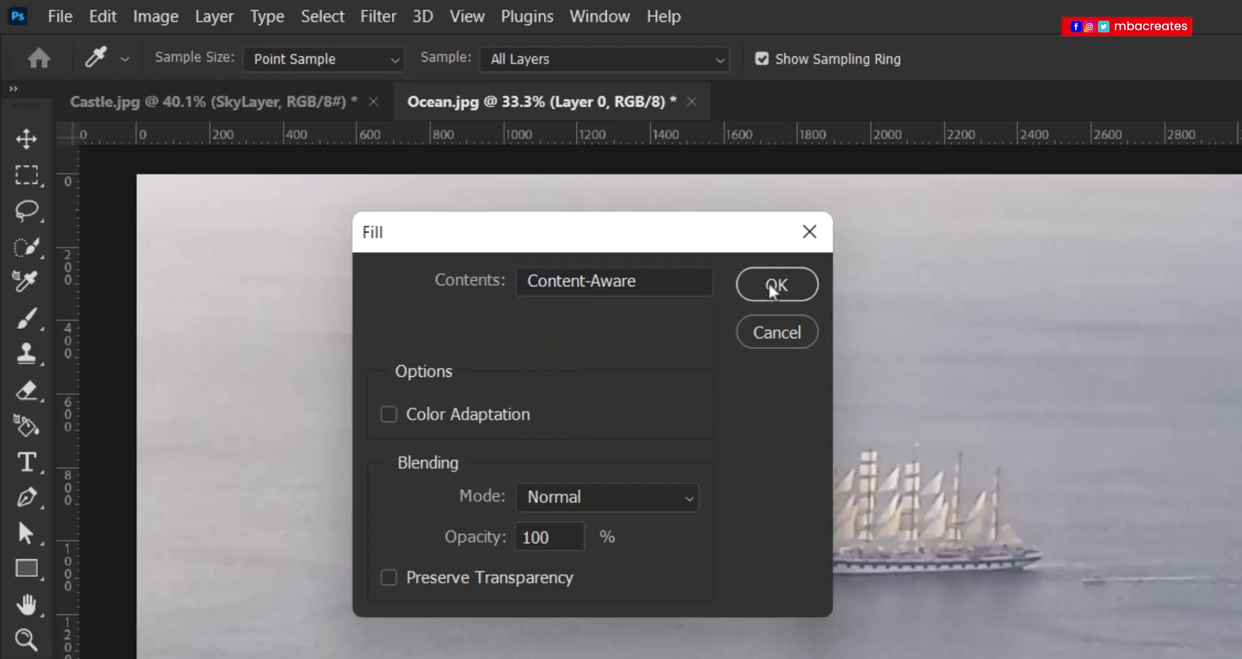
pyautogui.click(774, 286)
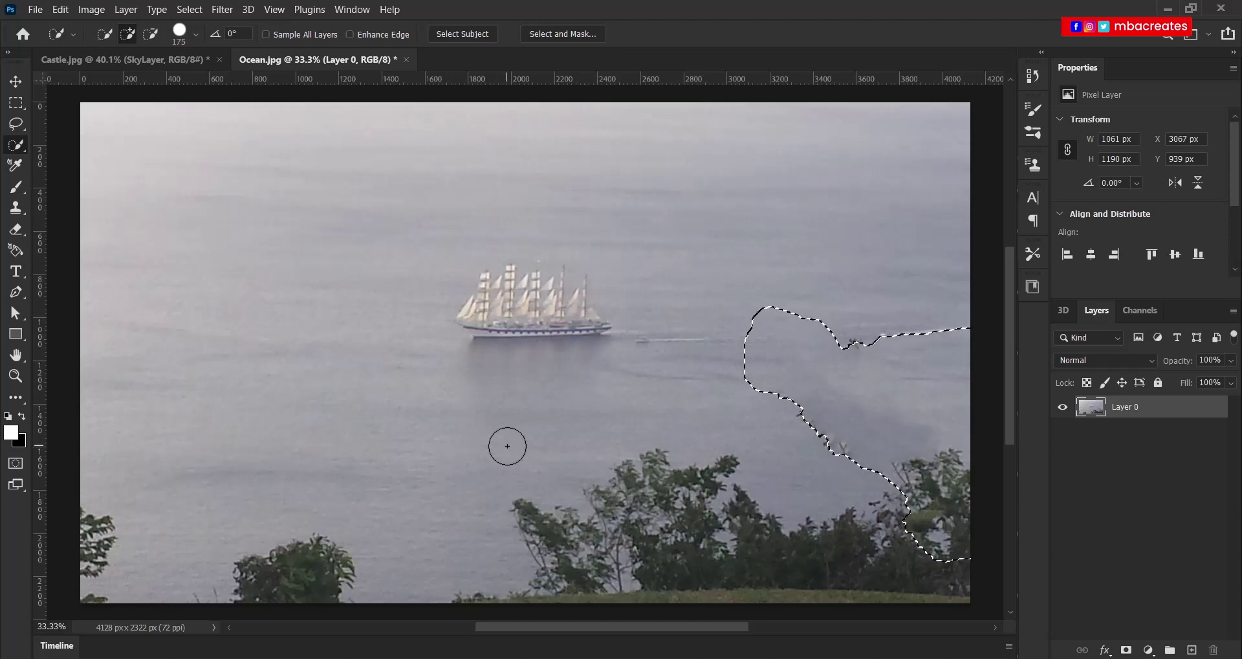
# Step: Deselect the filled area, passing through the Eyedropper and Move tools
pyautogui.hotkey('ctrl', 'd')
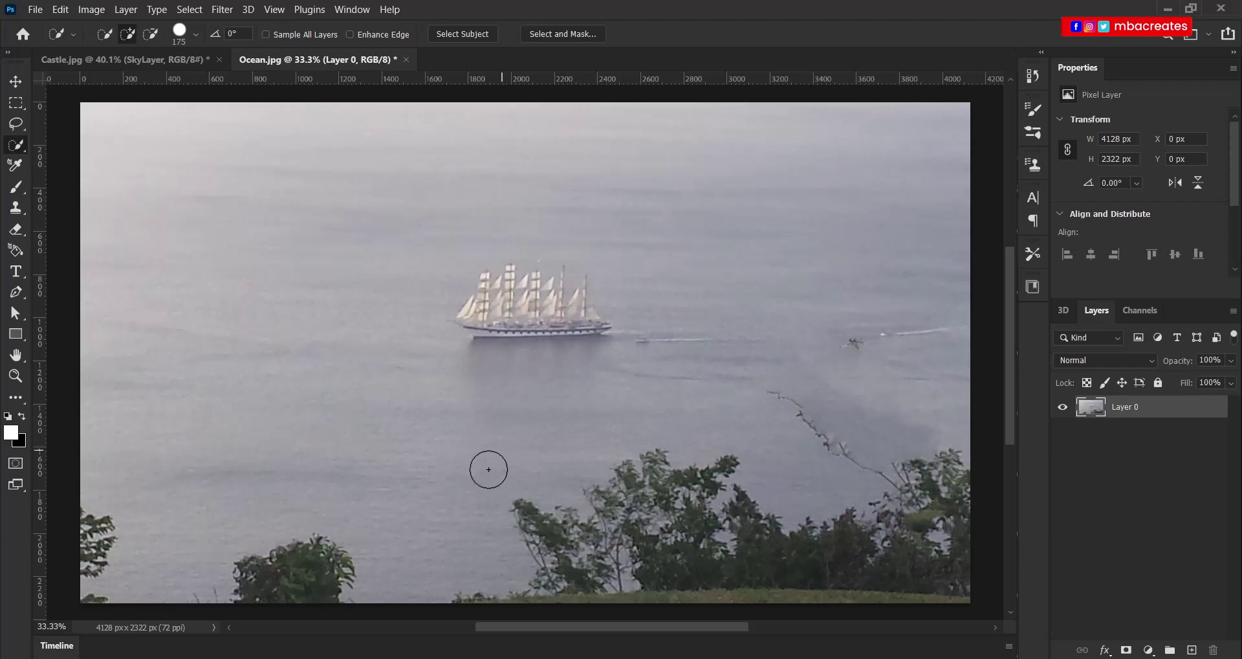
pyautogui.press('i')
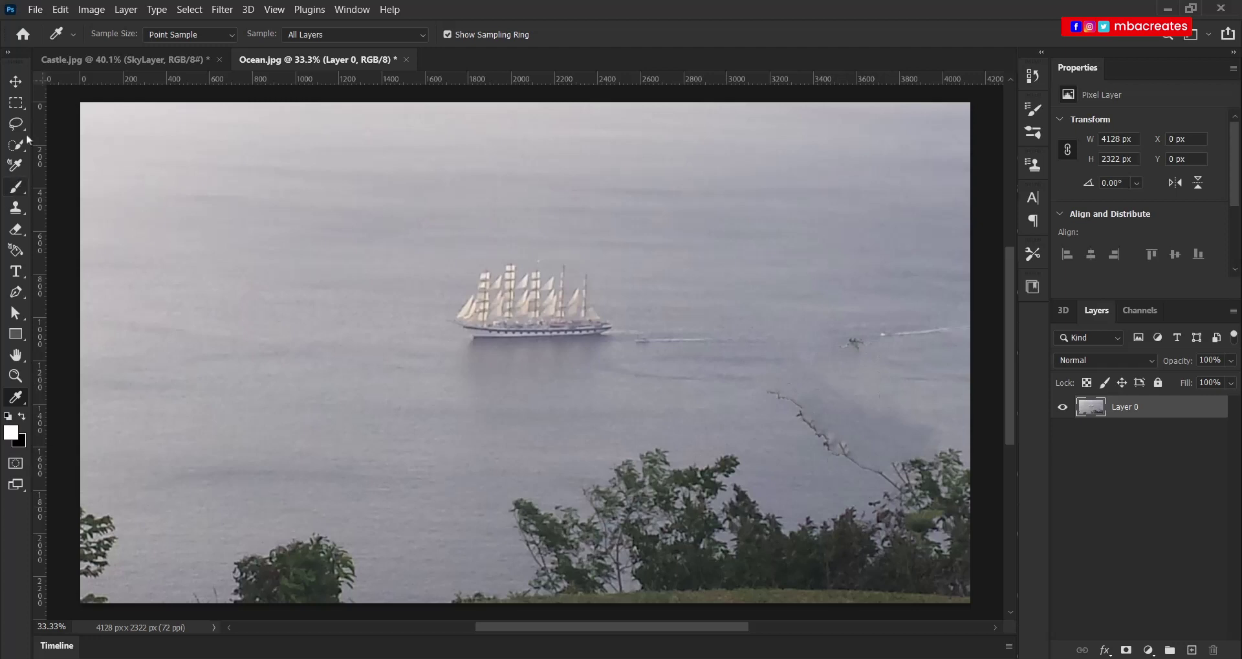
pyautogui.press('v')
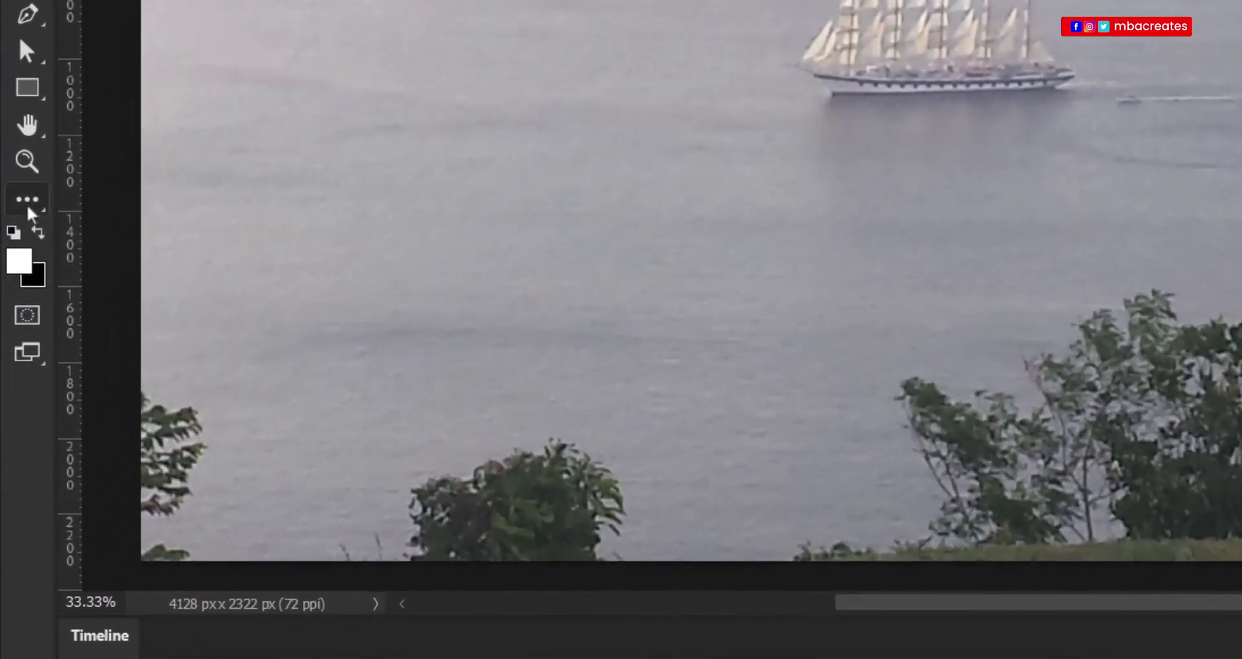
# Step: Open the toolbar's '...' extra tools flyout
pyautogui.click(29, 203)
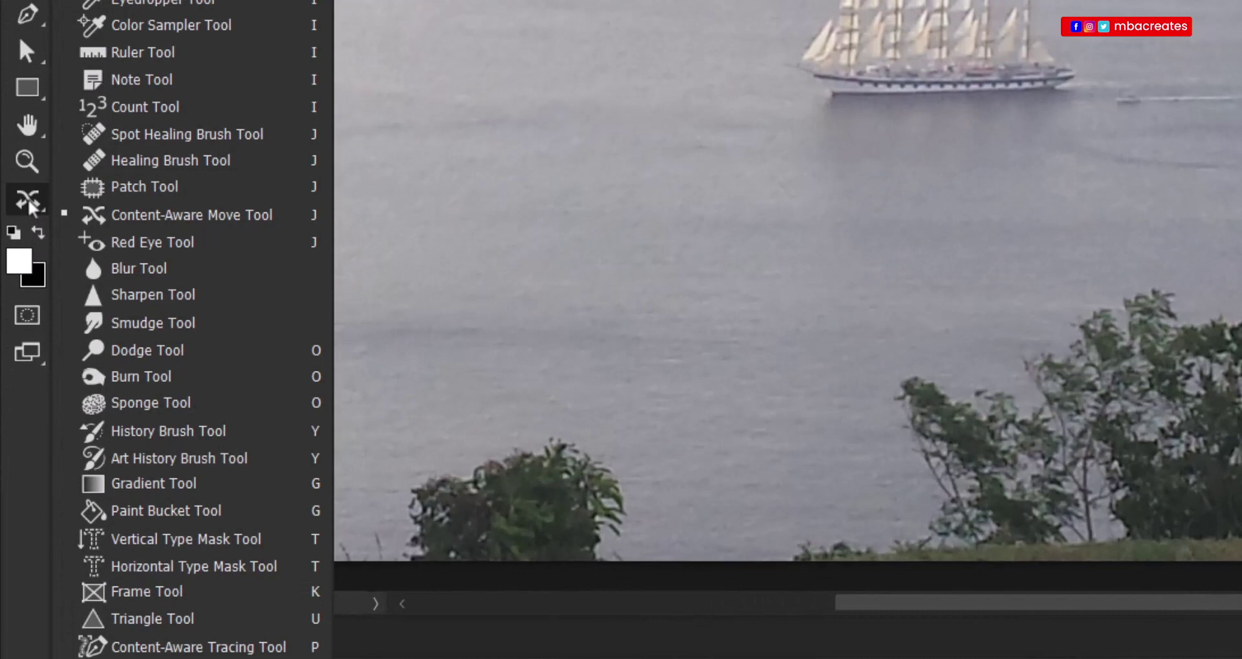
pyautogui.click(130, 220)
pyautogui.click(24, 214)
# Step: Spot-heal the thin branch line and the small speck in the upper-right water
pyautogui.click(132, 135)
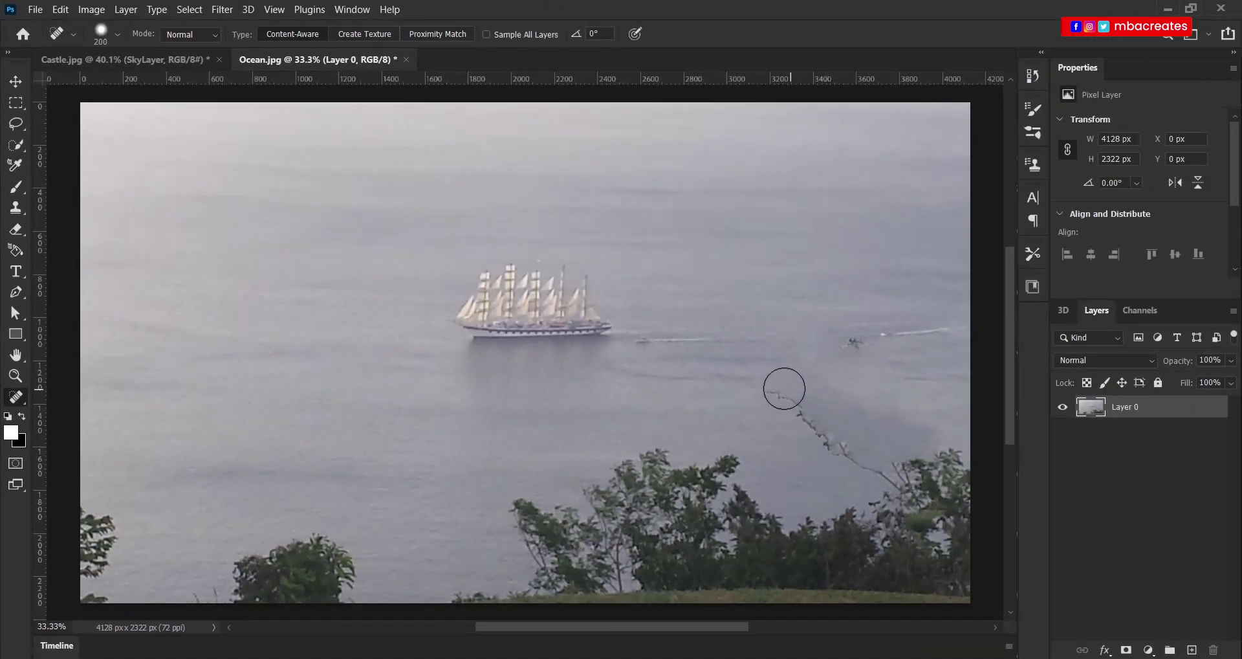
pyautogui.moveTo(779, 388)
pyautogui.mouseDown()
pyautogui.moveTo(825, 445)
pyautogui.moveTo(881, 480)
pyautogui.mouseUp()
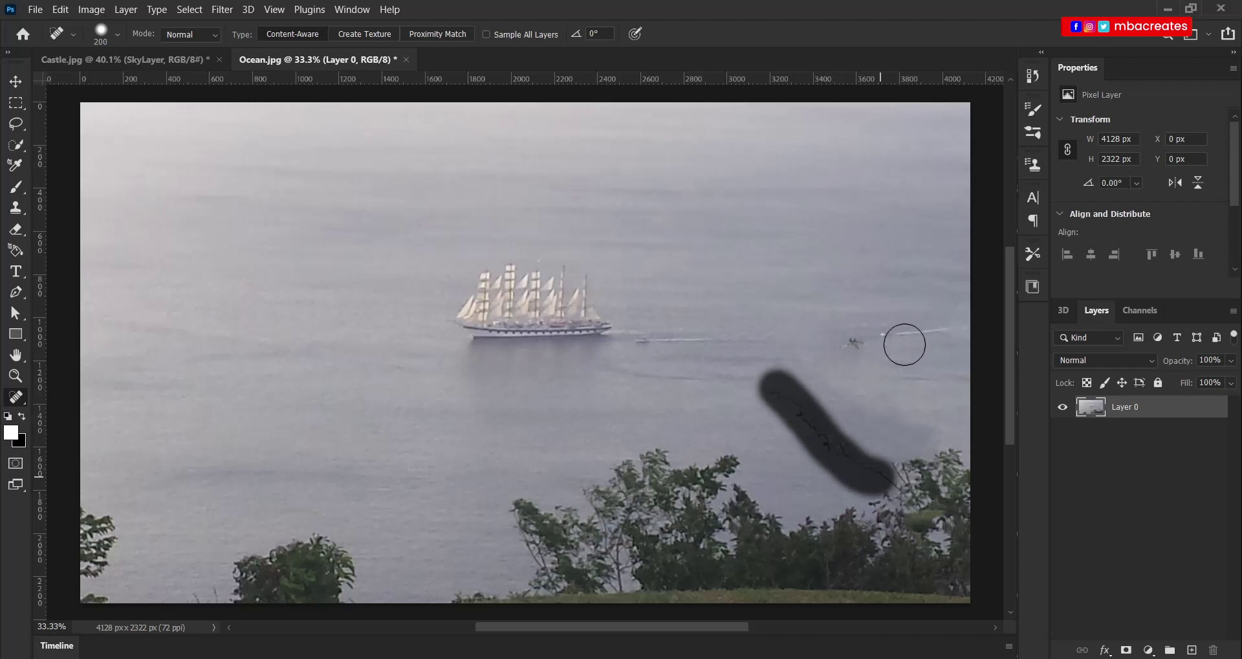
pyautogui.moveTo(927, 331); pyautogui.dragTo(835, 338)
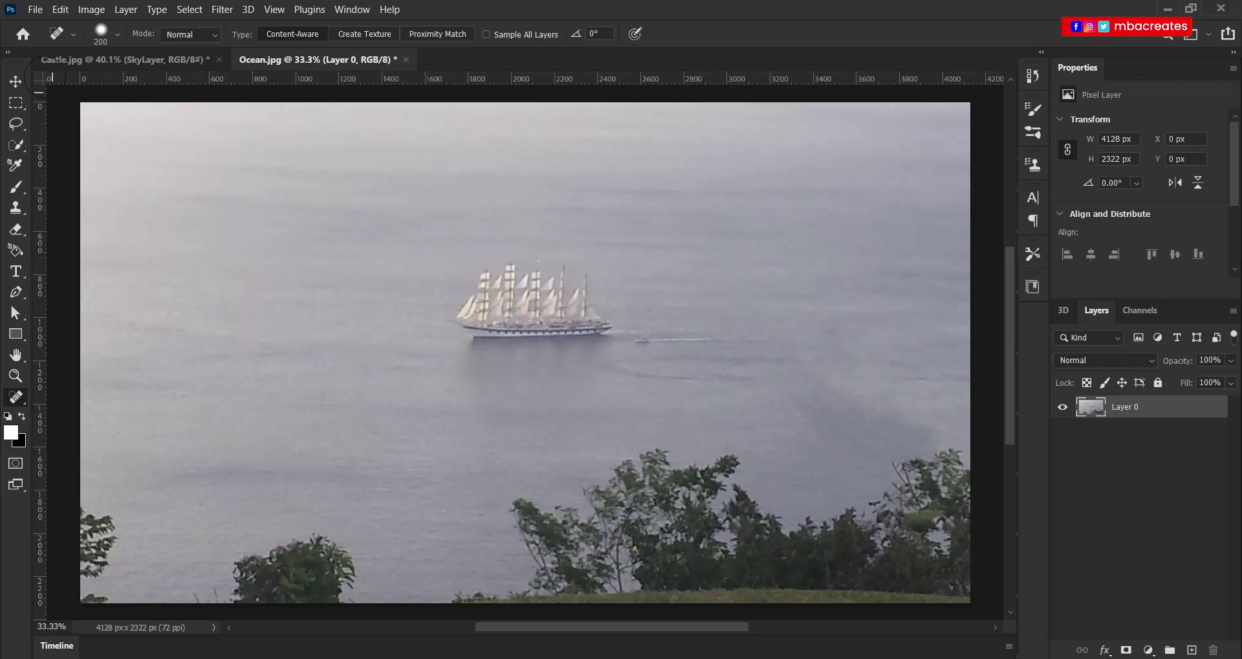
# Step: Drag the ocean photo into Castle.jpg as Layer 1
pyautogui.click(16, 82)
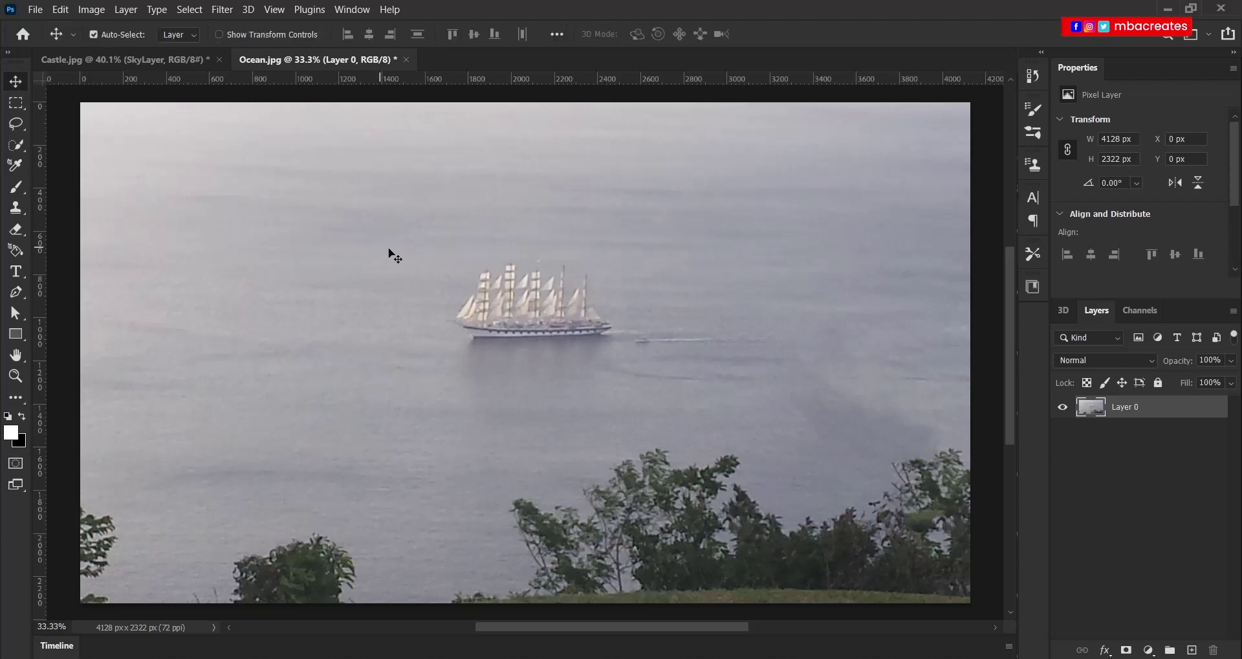
pyautogui.moveTo(627, 293); pyautogui.dragTo(170, 62)
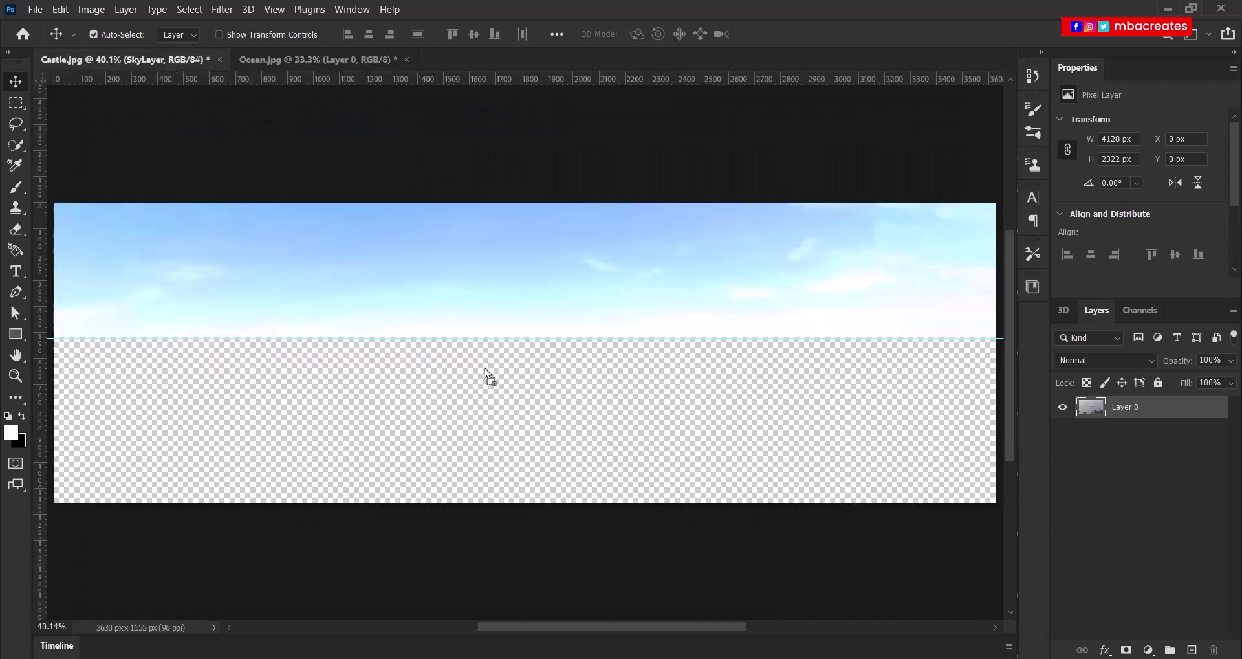
pyautogui.moveTo(484, 367); pyautogui.dragTo(484, 367)
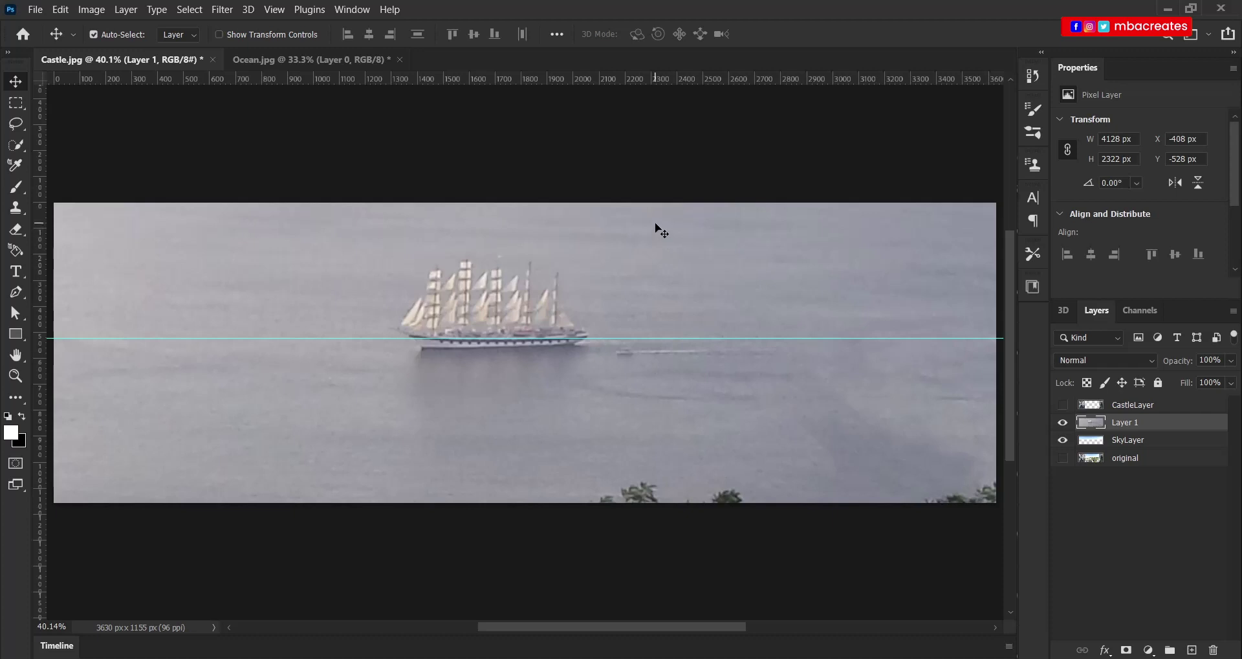
# Step: Move the ocean layer down and slightly right, with CastleLayer visible again
pyautogui.moveTo(656, 225); pyautogui.dragTo(690, 357)
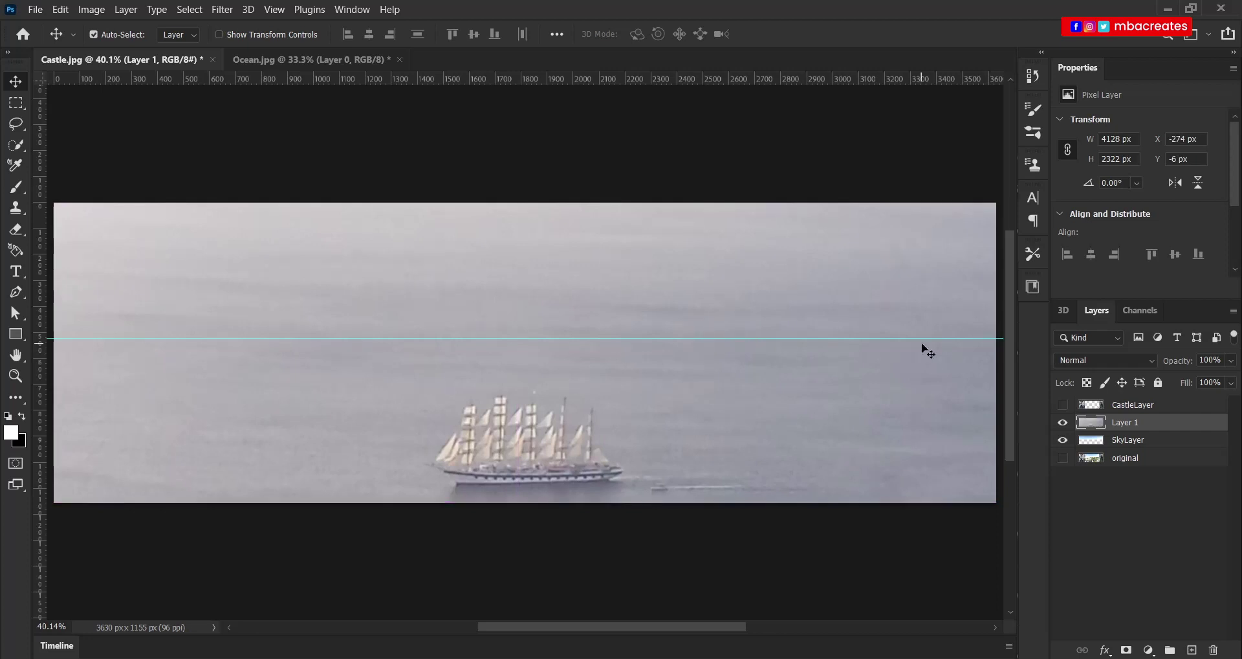
pyautogui.click(1062, 418)
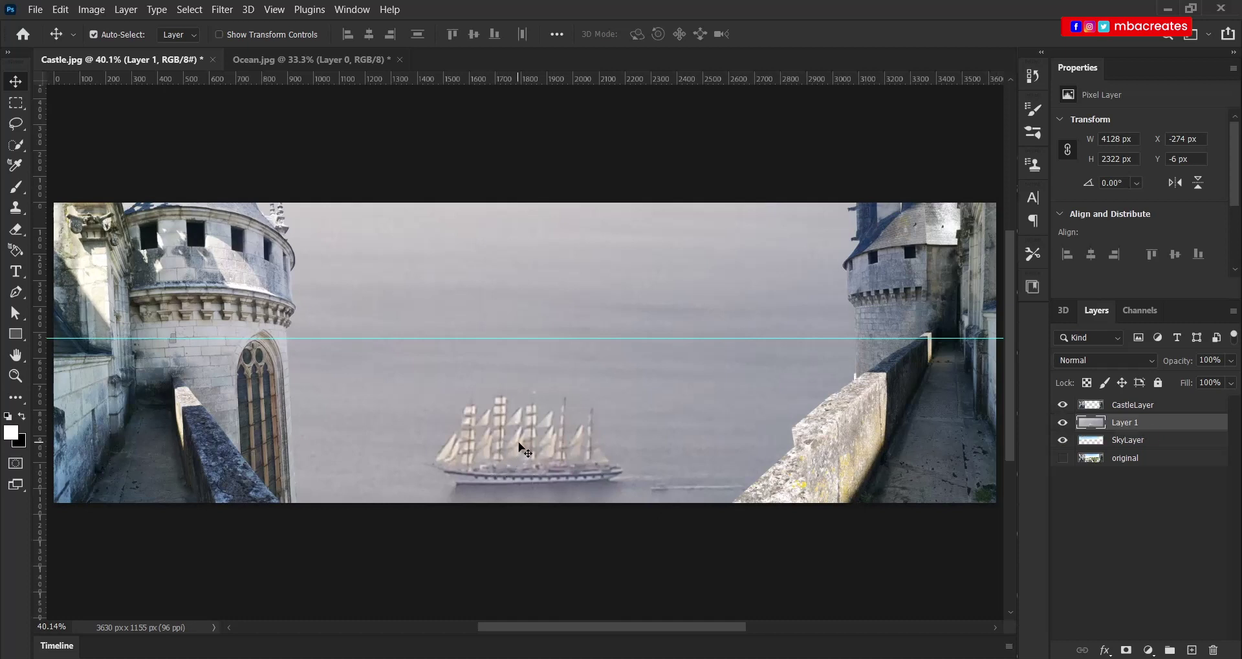
pyautogui.moveTo(518, 445); pyautogui.dragTo(525, 446)
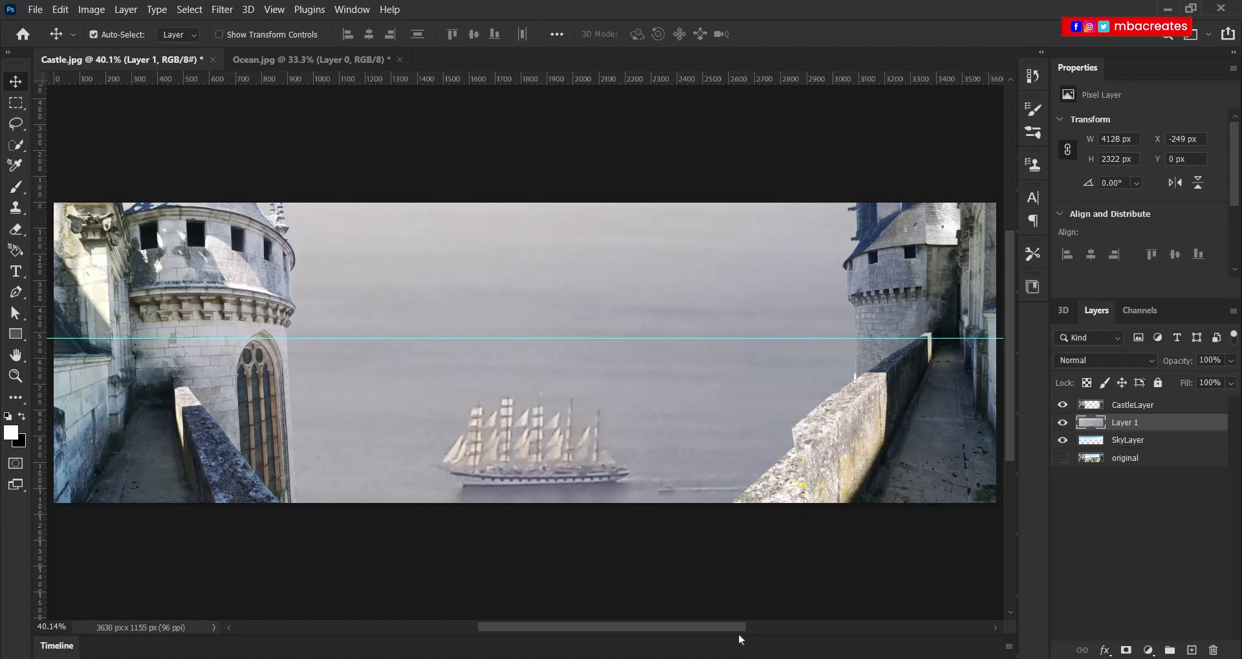
pyautogui.hotkey('ctrl', '-')
pyautogui.hotkey('ctrl', '-')
pyautogui.hotkey('ctrl', '-')
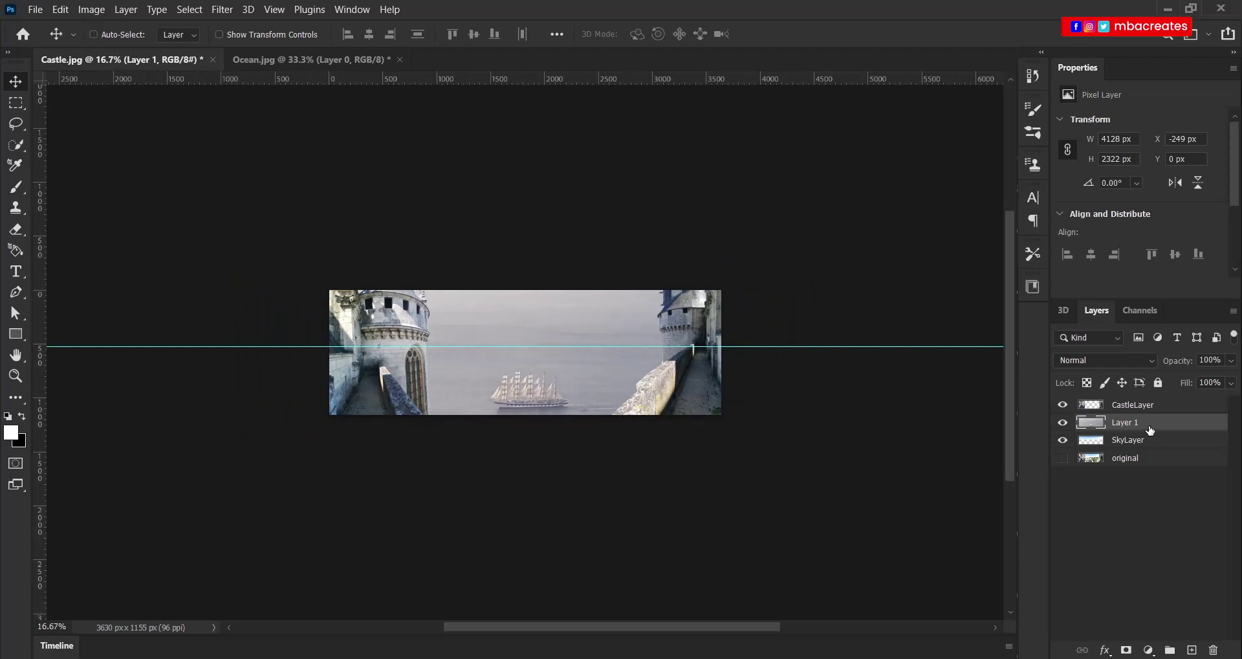
# Step: Scale the ocean layer to 89.87% (3710 × 2086 px), shift it slightly right, and commit
pyautogui.hotkey('ctrl', 't')
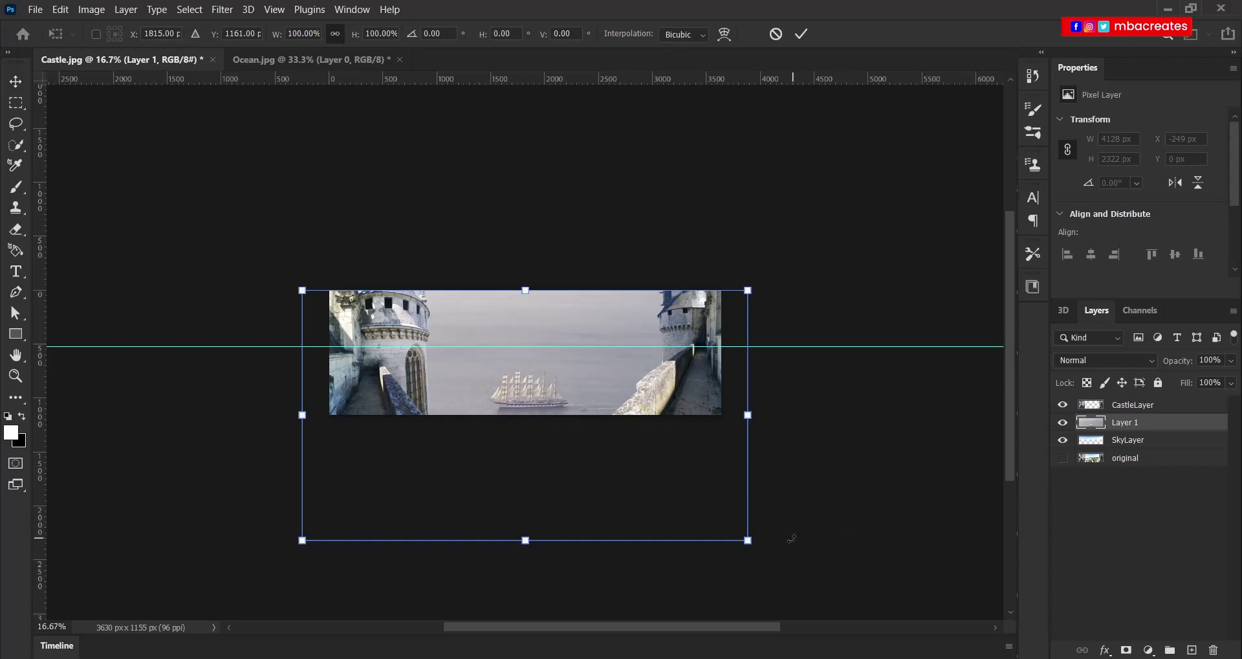
pyautogui.moveTo(748, 540); pyautogui.dragTo(702, 516)
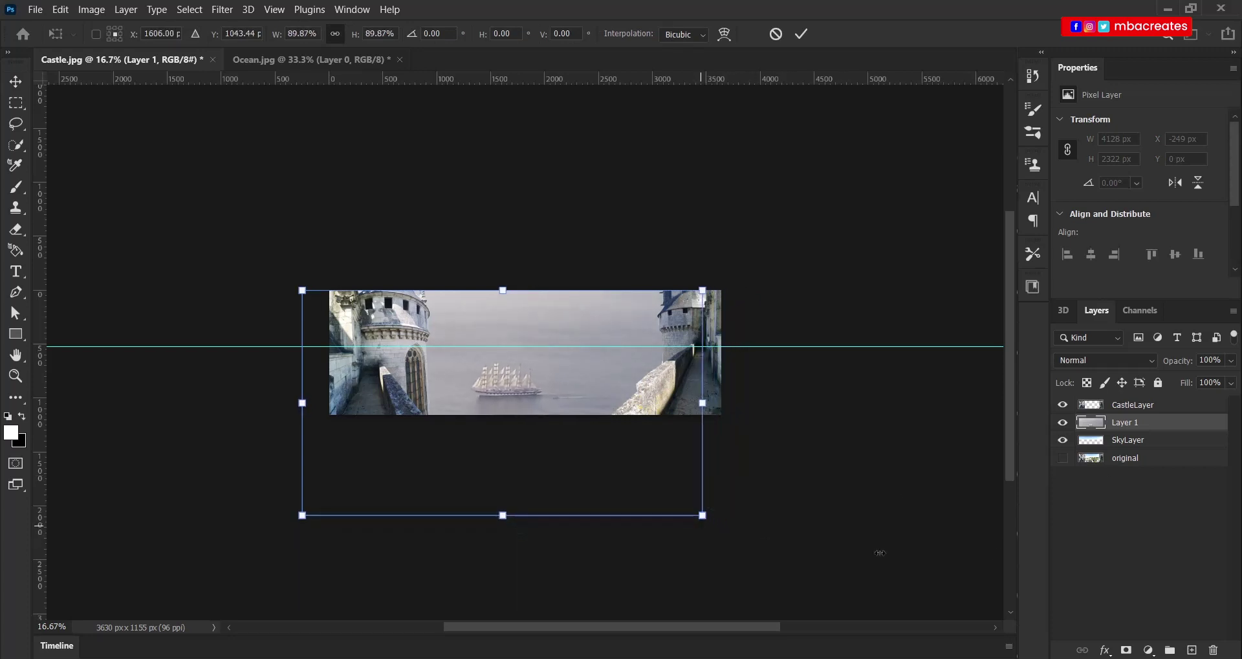
pyautogui.moveTo(569, 371); pyautogui.dragTo(580, 383)
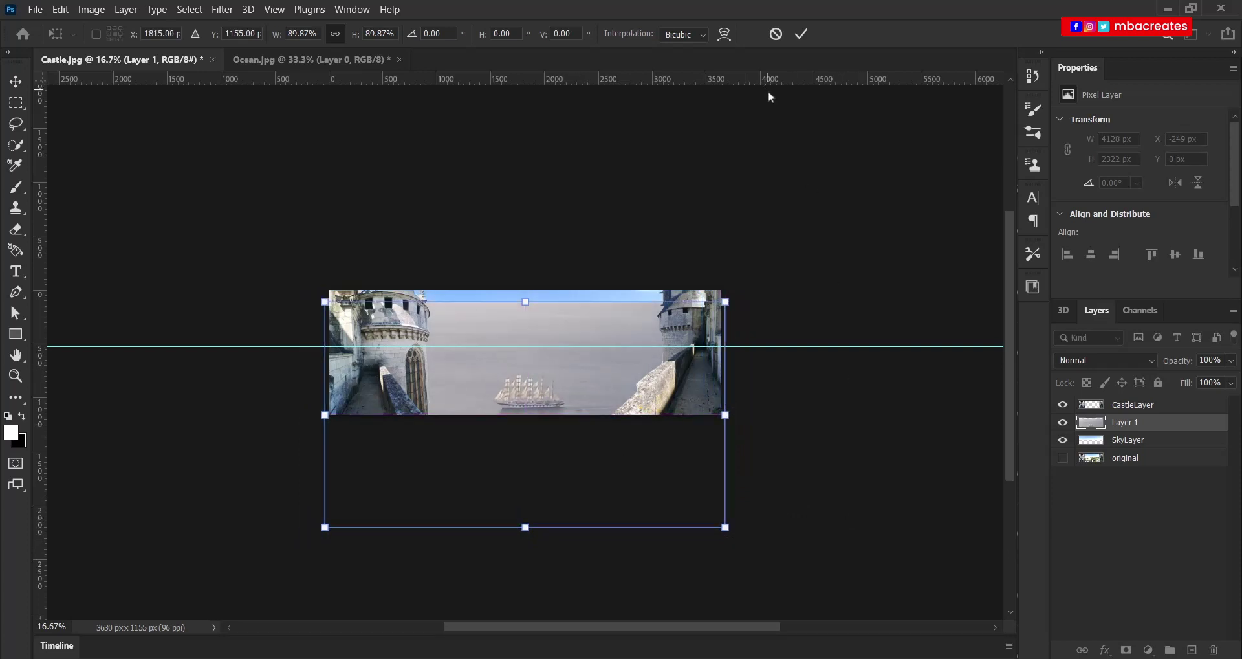
pyautogui.click(801, 33)
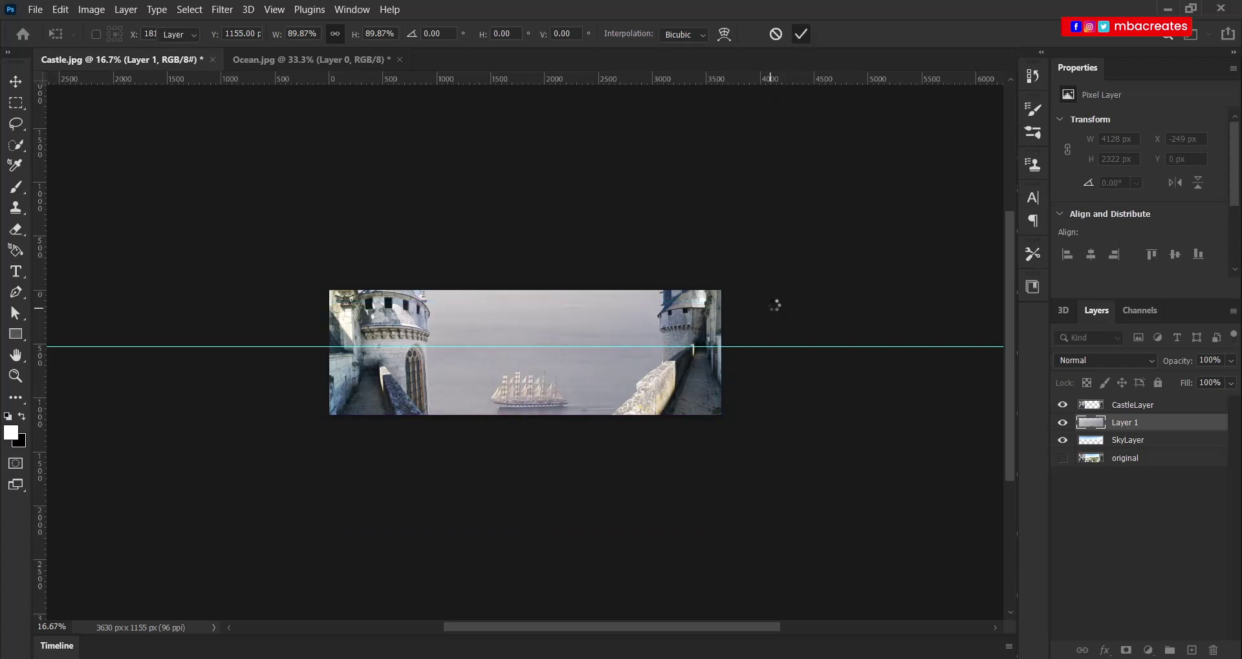
pyautogui.hotkey('ctrl', '0')
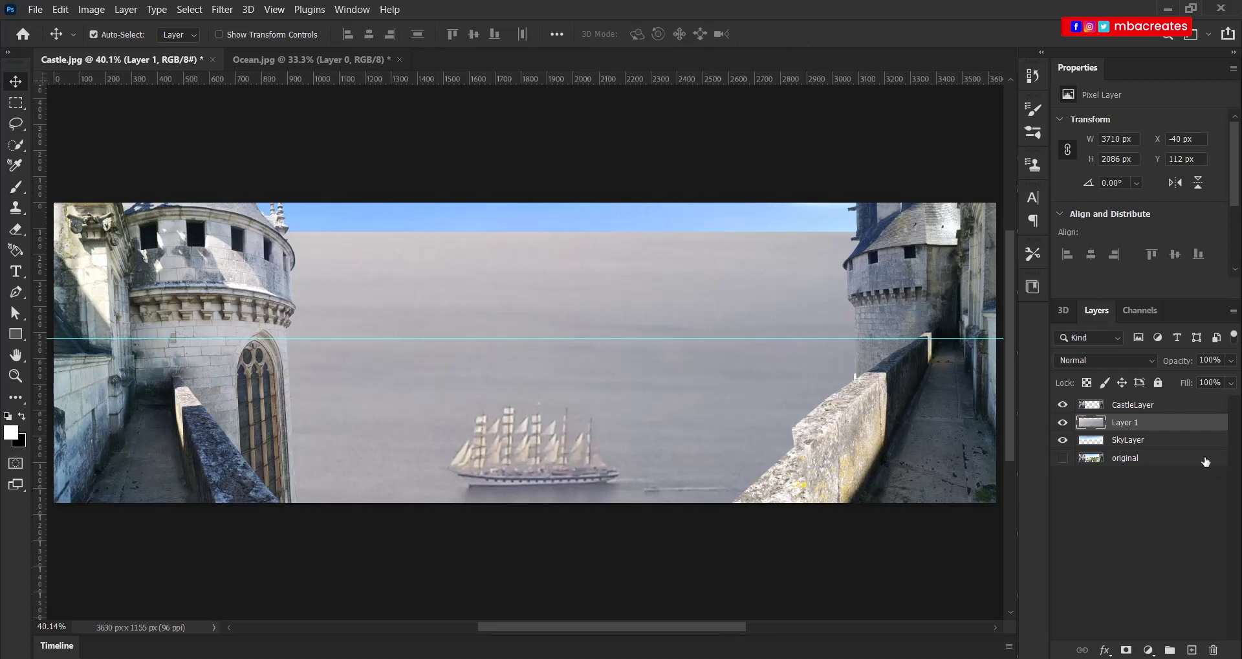
# Step: With CastleLayer hidden, select the grey sky strip above the horizon on Layer 1
pyautogui.click(1063, 405)
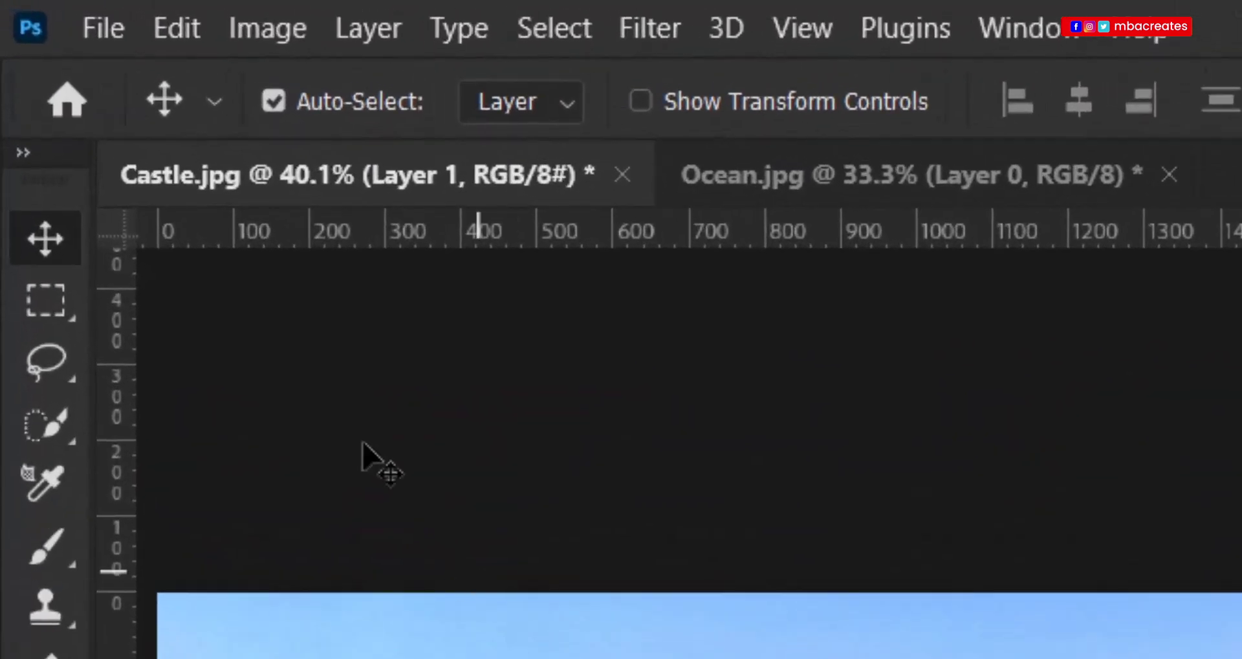
pyautogui.click(46, 307)
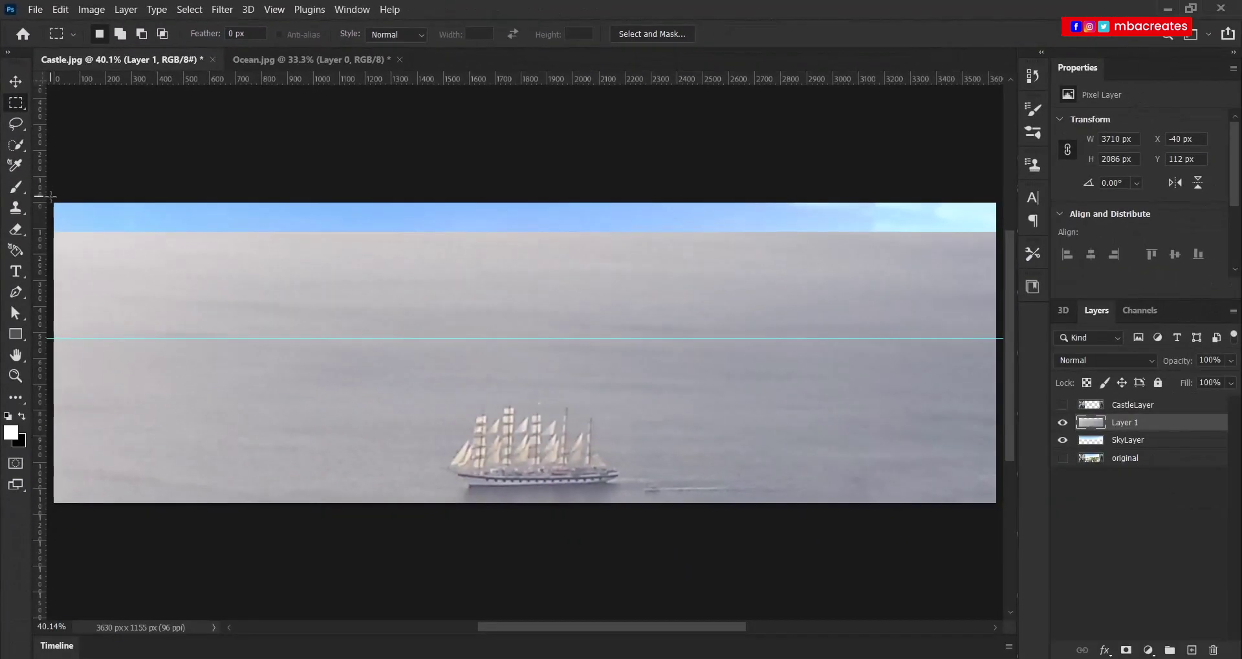
pyautogui.moveTo(54, 203); pyautogui.dragTo(56, 211)
pyautogui.moveTo(110, 266); pyautogui.dragTo(894, 339)
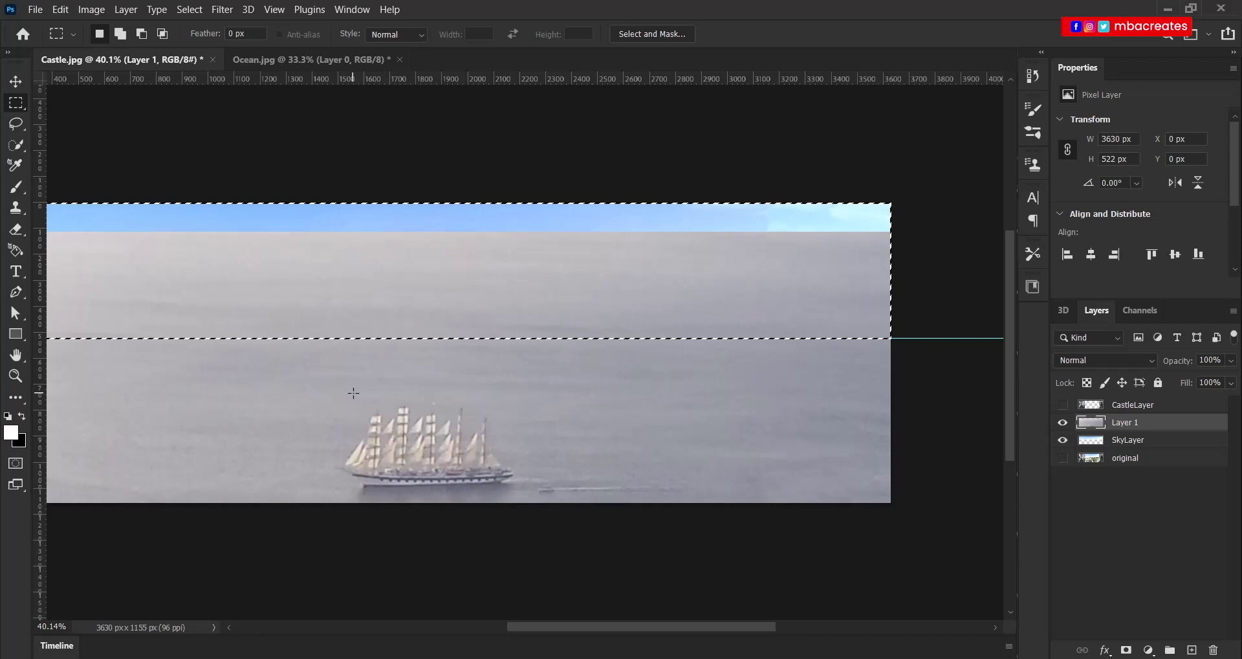
# Step: Delete the selected grey sky, deselect, and hide SkyLayer
pyautogui.press('Delete')
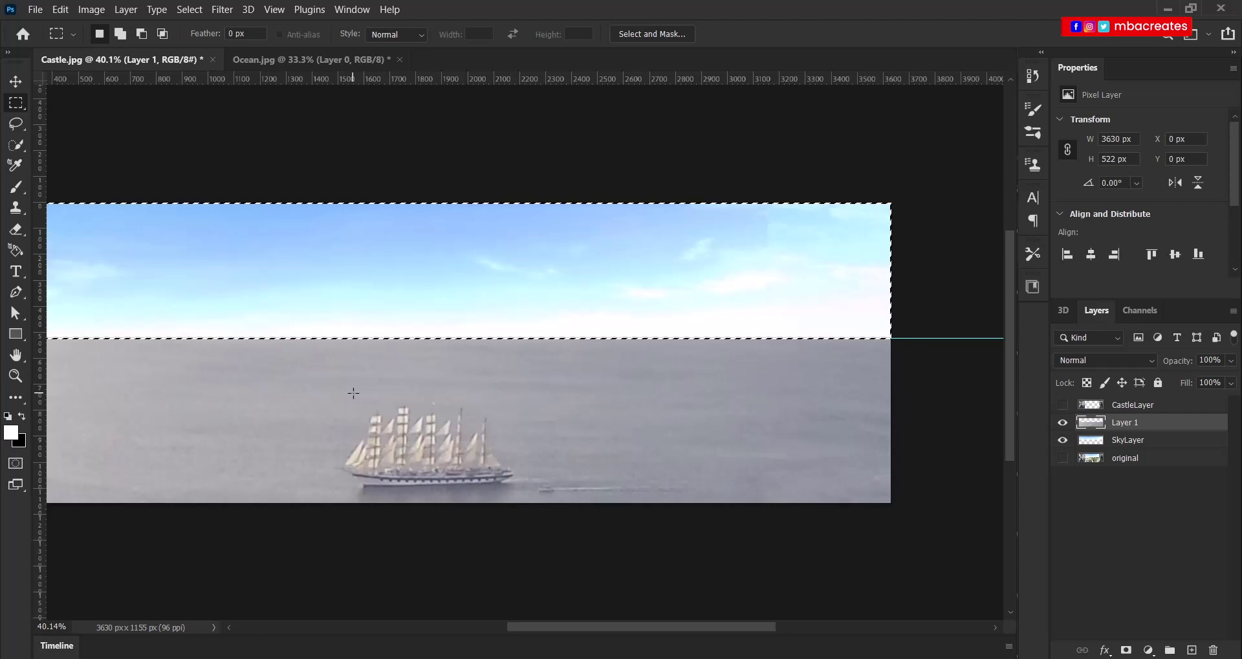
pyautogui.hotkey('ctrl', 'd')
pyautogui.hscroll(-3, 354, 393)
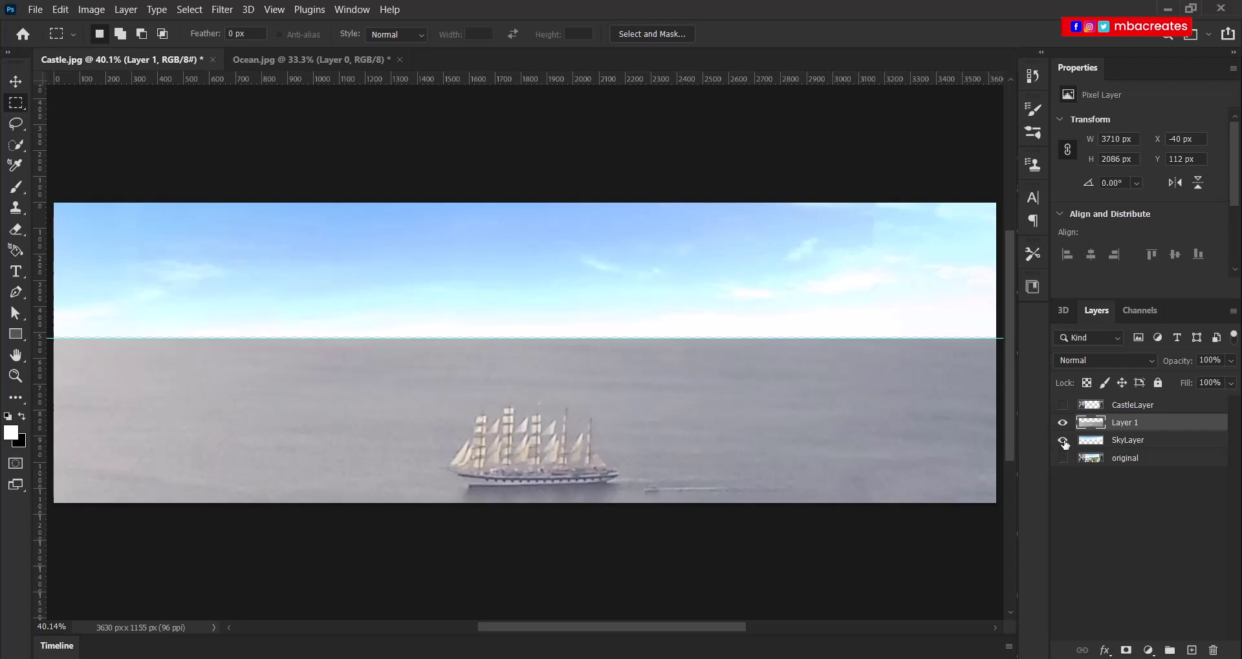
pyautogui.click(1063, 440)
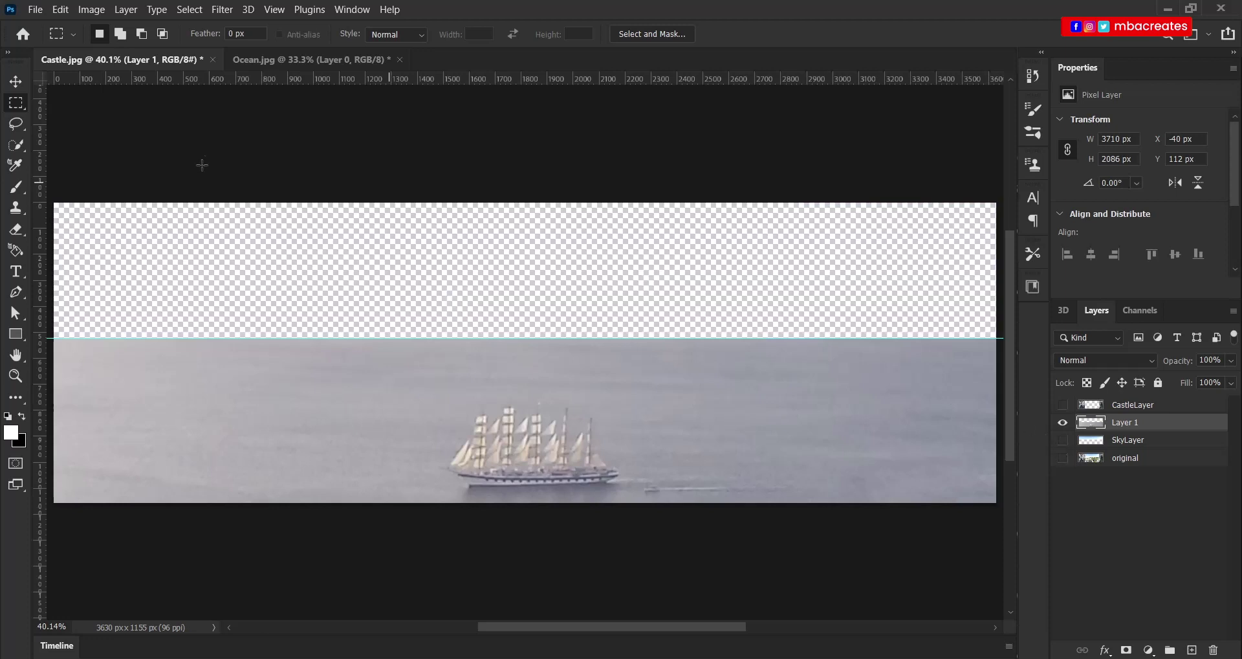
# Step: Save a quality-12 JPEG copy named OceanLayer with the candidate-number suffix
pyautogui.press('v')
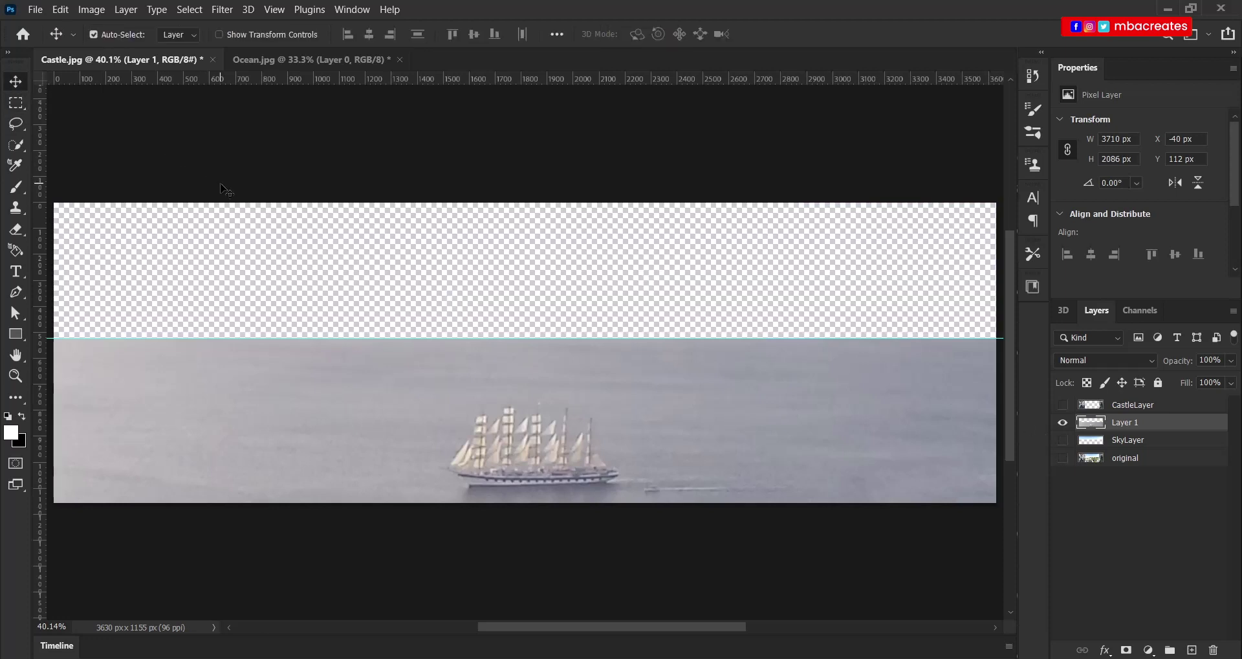
pyautogui.click(34, 9)
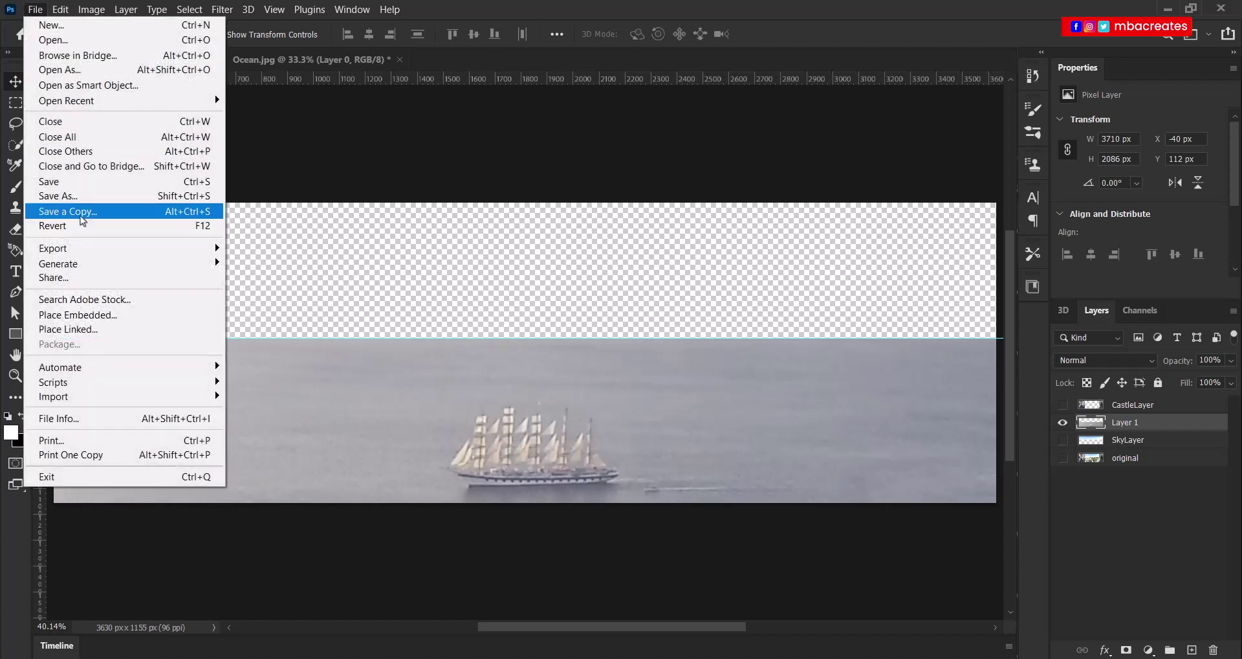
pyautogui.click(82, 219)
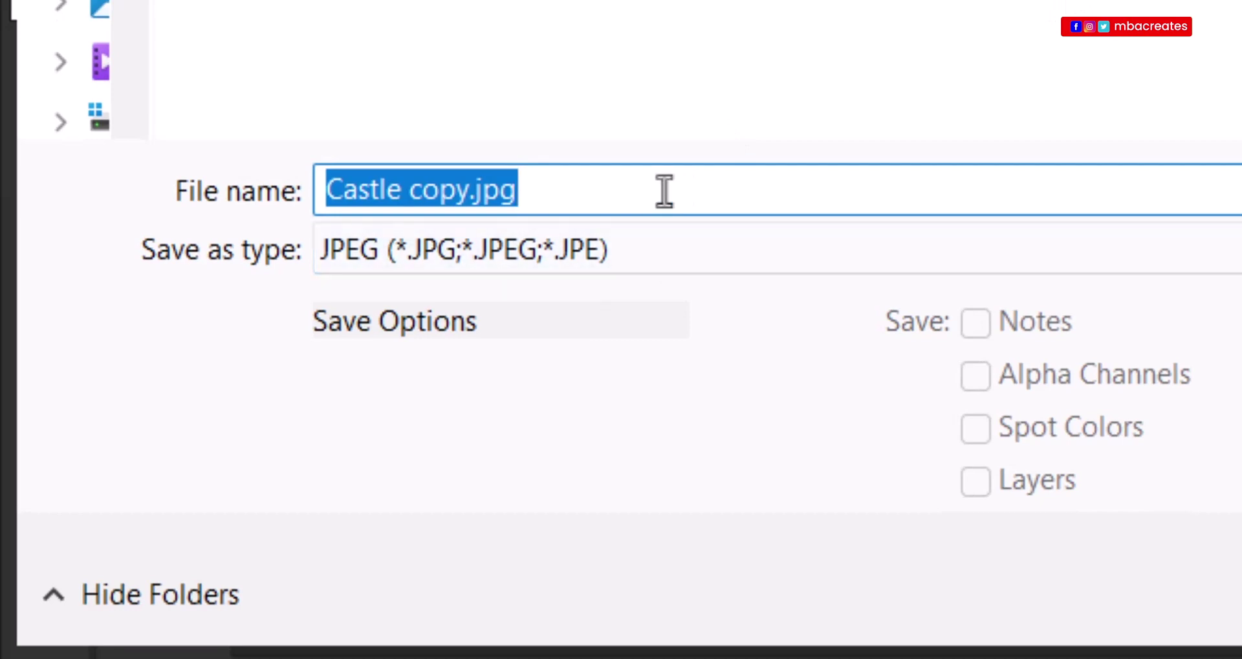
pyautogui.write('Oce')
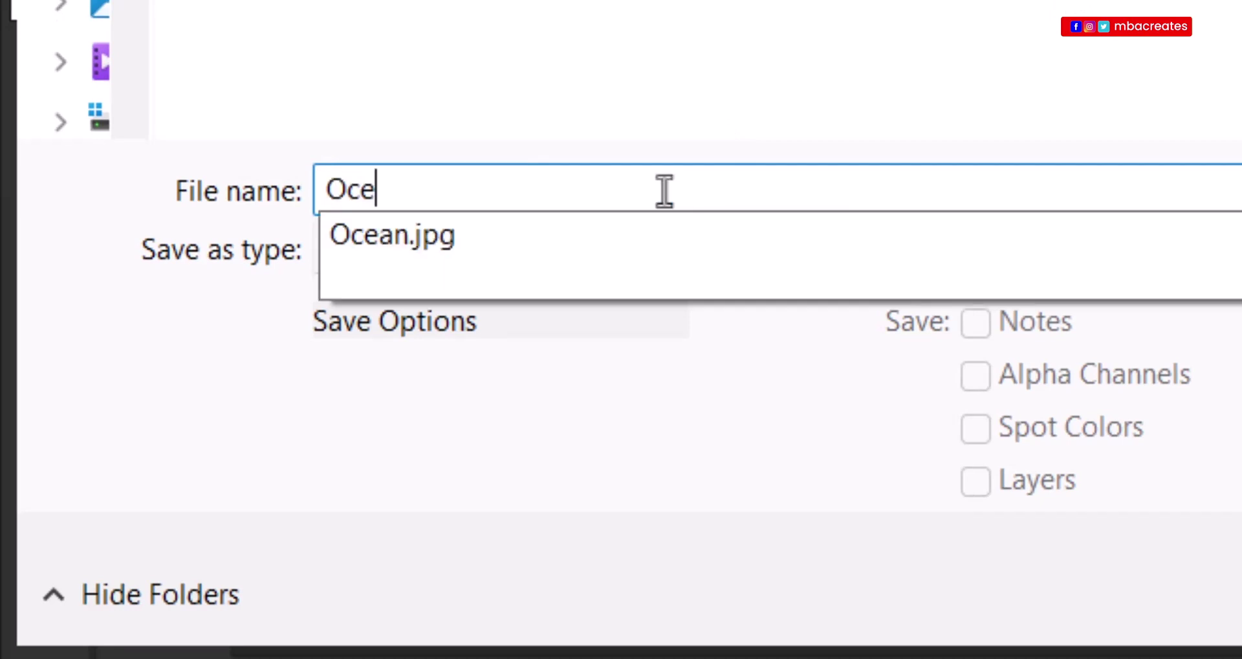
pyautogui.write('anLaye')
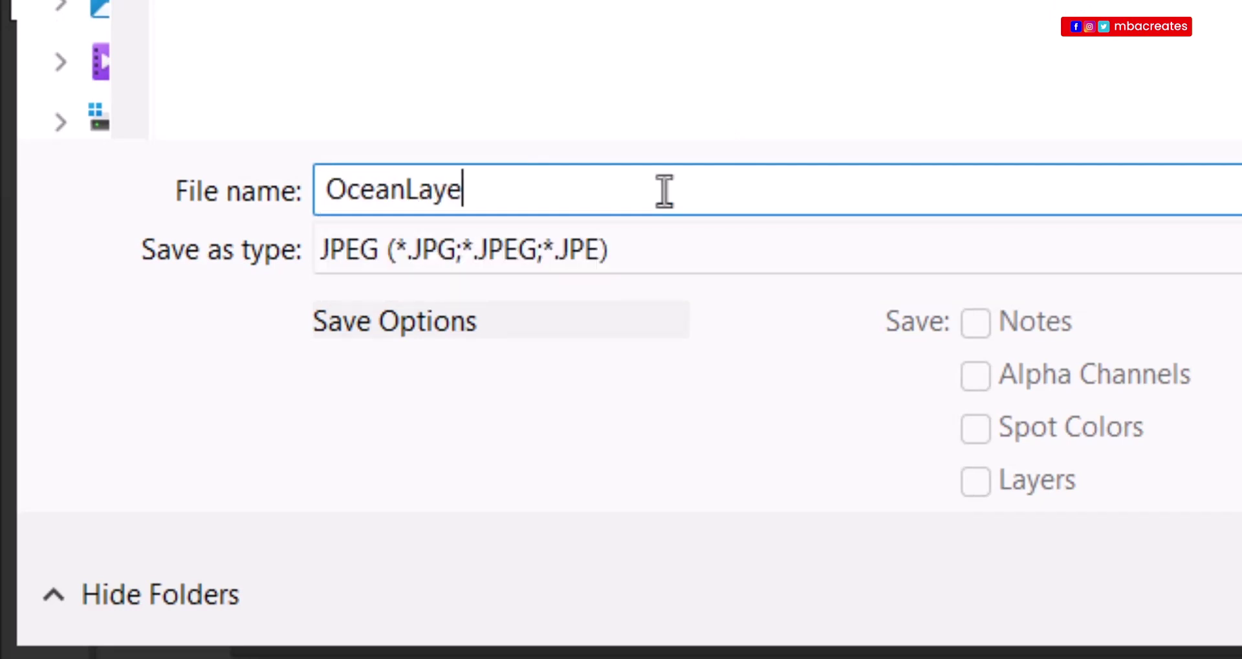
pyautogui.write('r_zz99_')
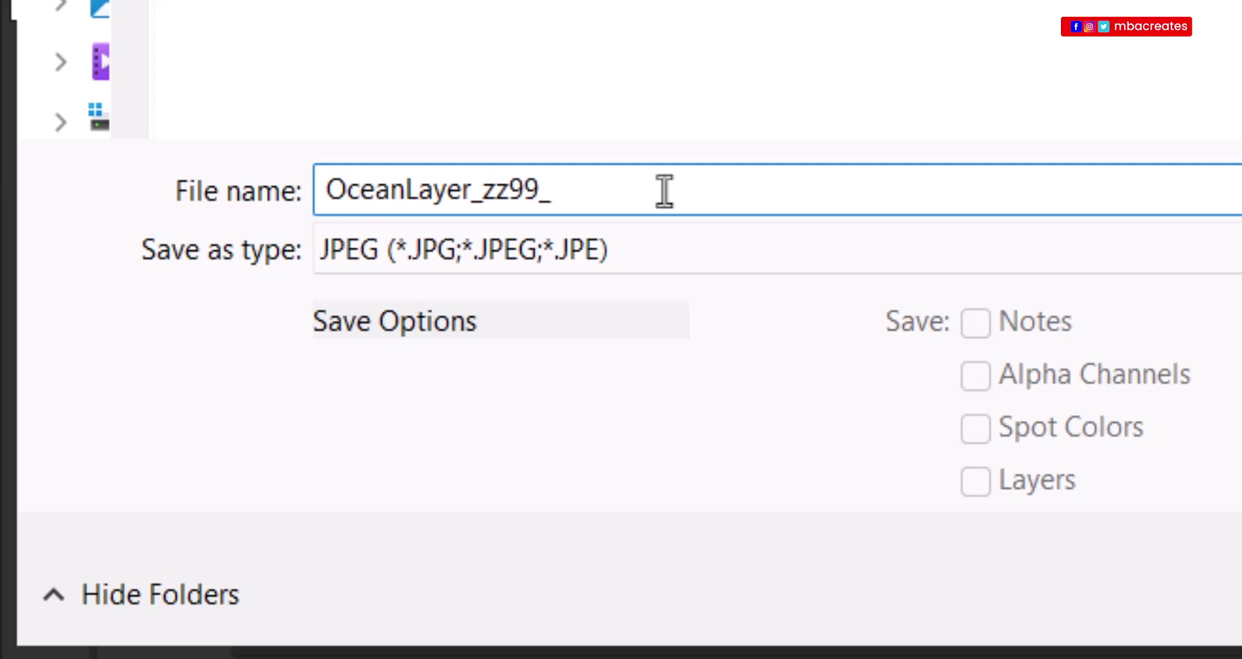
pyautogui.write('----')
pyautogui.press('BackSpace')
pyautogui.press('BackSpace')
pyautogui.press('BackSpace')
pyautogui.press('BackSpace')
pyautogui.write('9999')
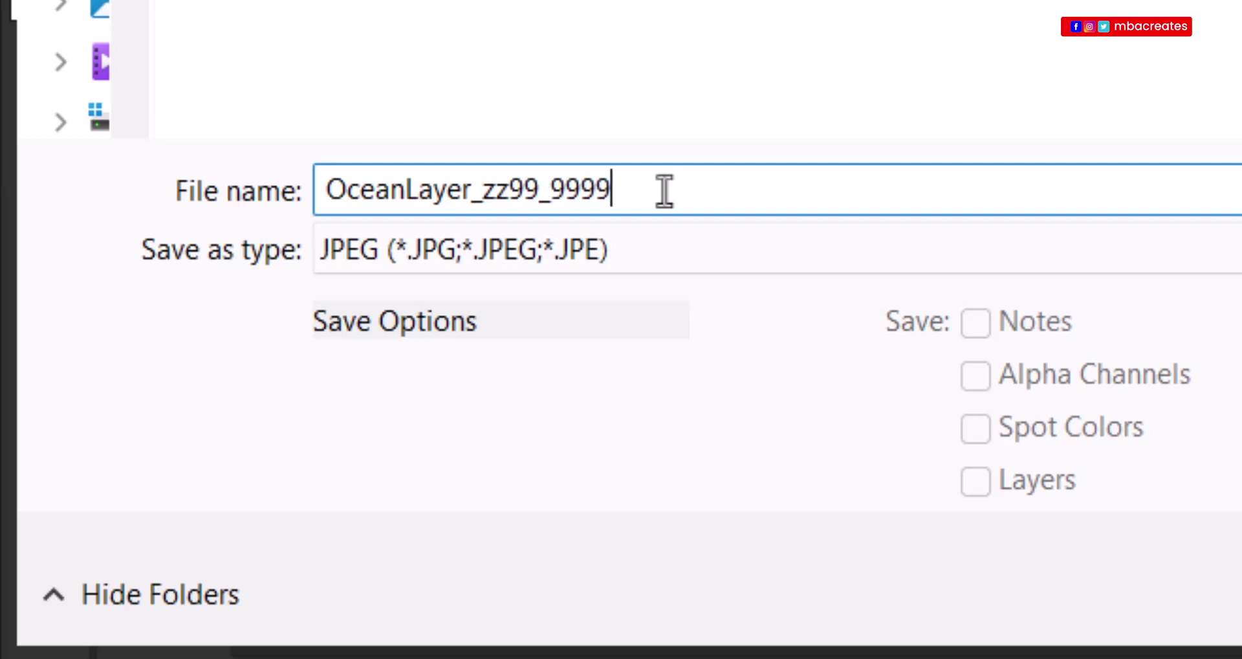
pyautogui.click(1094, 633)
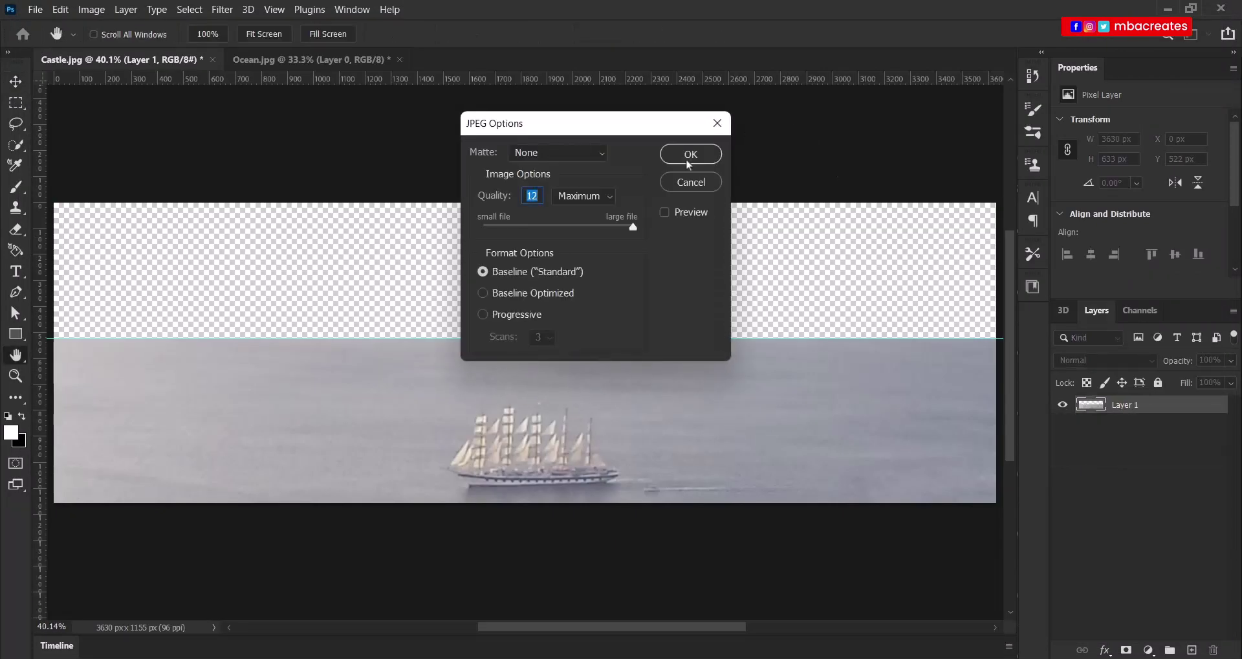
pyautogui.click(689, 154)
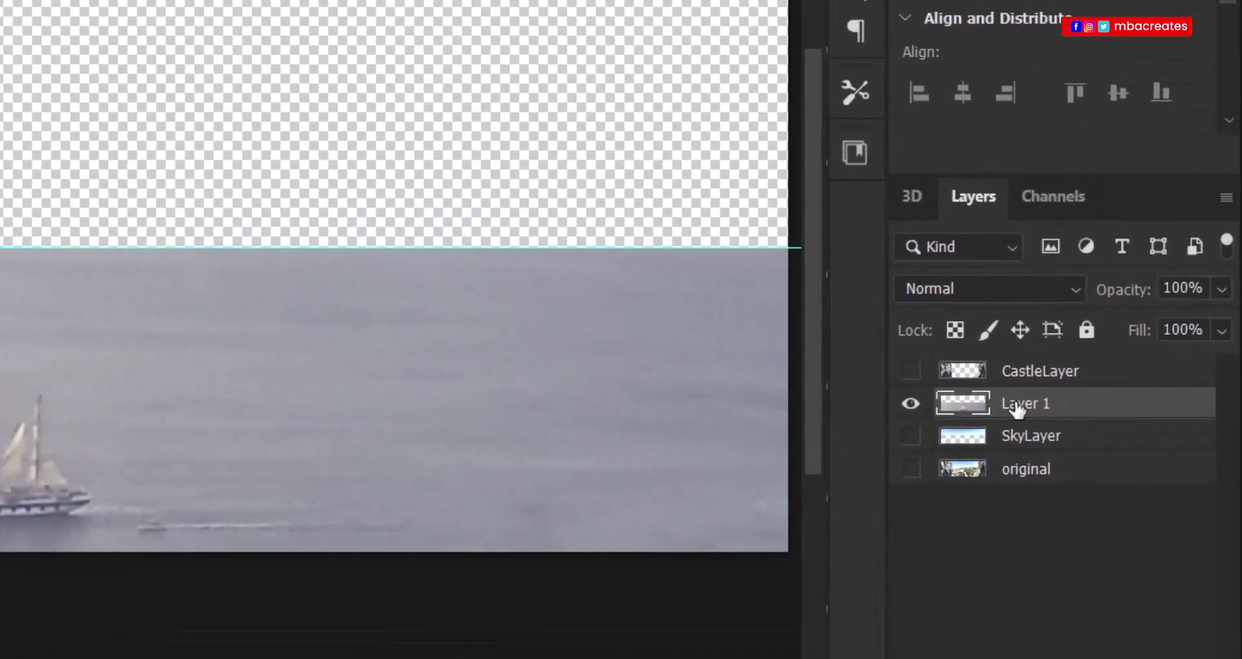
# Step: Rename Layer 1 to OceanLayer
pyautogui.doubleClick(1017, 403)
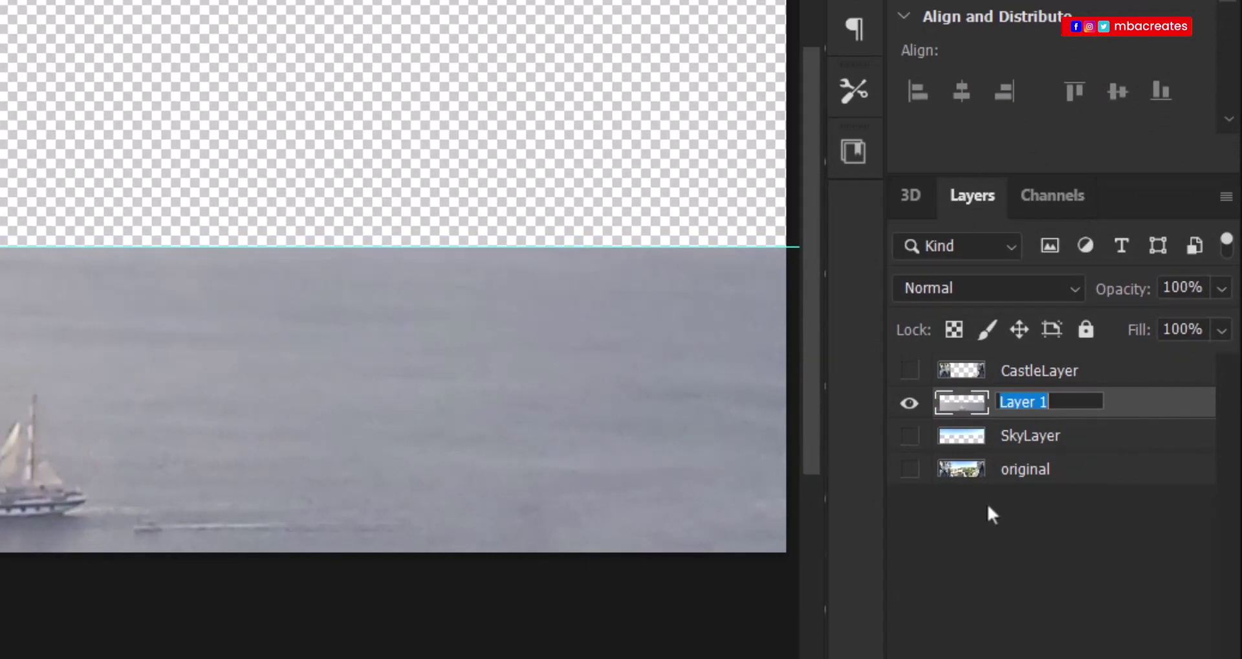
pyautogui.write('OceanLayer')
pyautogui.press('Return')
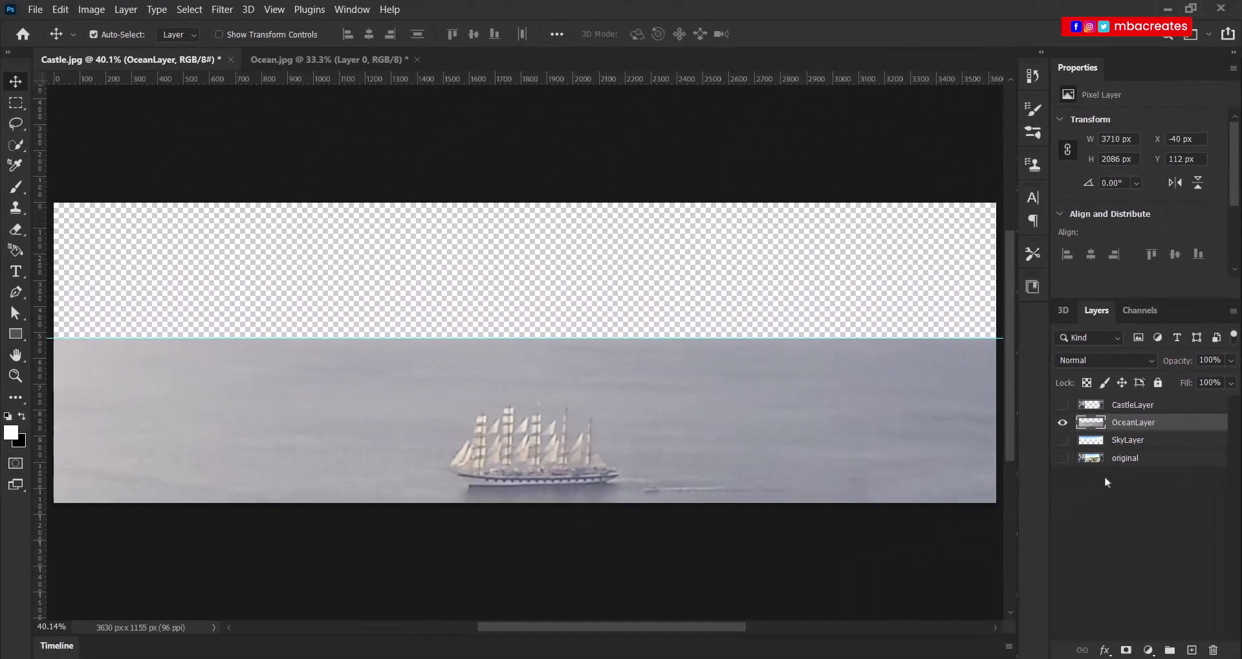
# Step: Turn on CastleLayer and SkyLayer to reveal the full ship-between-towers composite
pyautogui.click(1062, 405)
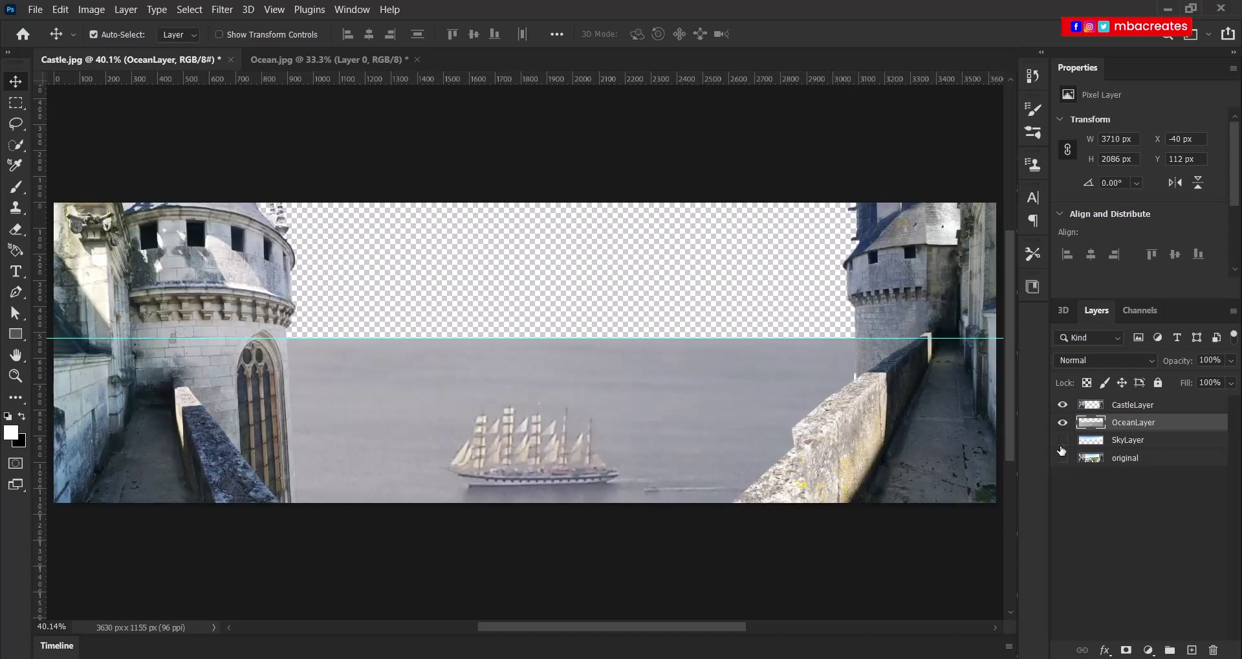
pyautogui.click(1062, 443)
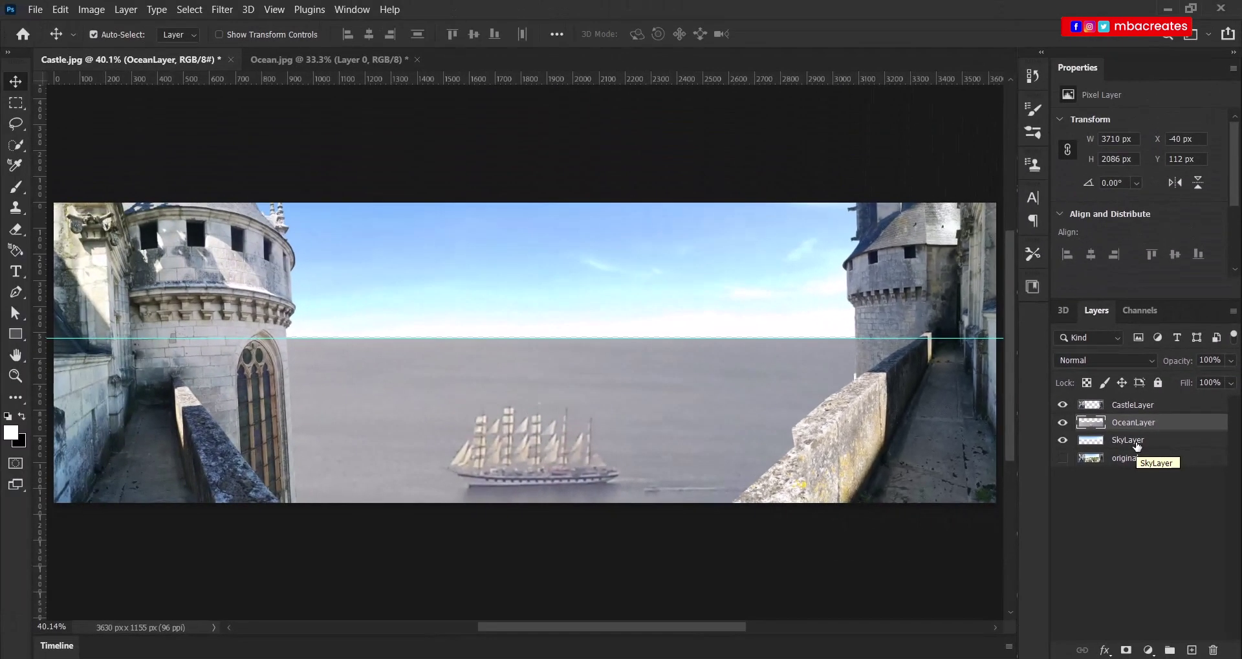
pyautogui.moveTo(675, 658)
# Step: With SkyLayer selected, save a JPEG copy named 3LayerImage with the candidate-number suffix
pyautogui.hotkey('alt', '[')
pyautogui.click(93, 34)
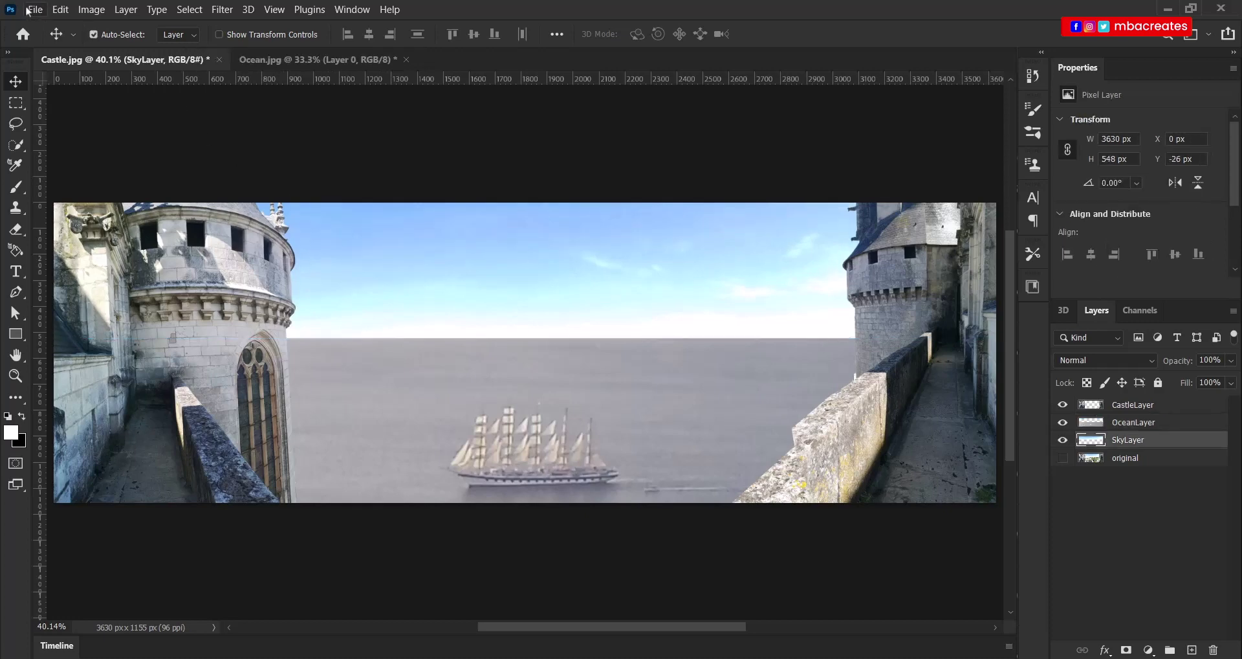
pyautogui.click(28, 11)
pyautogui.click(45, 211)
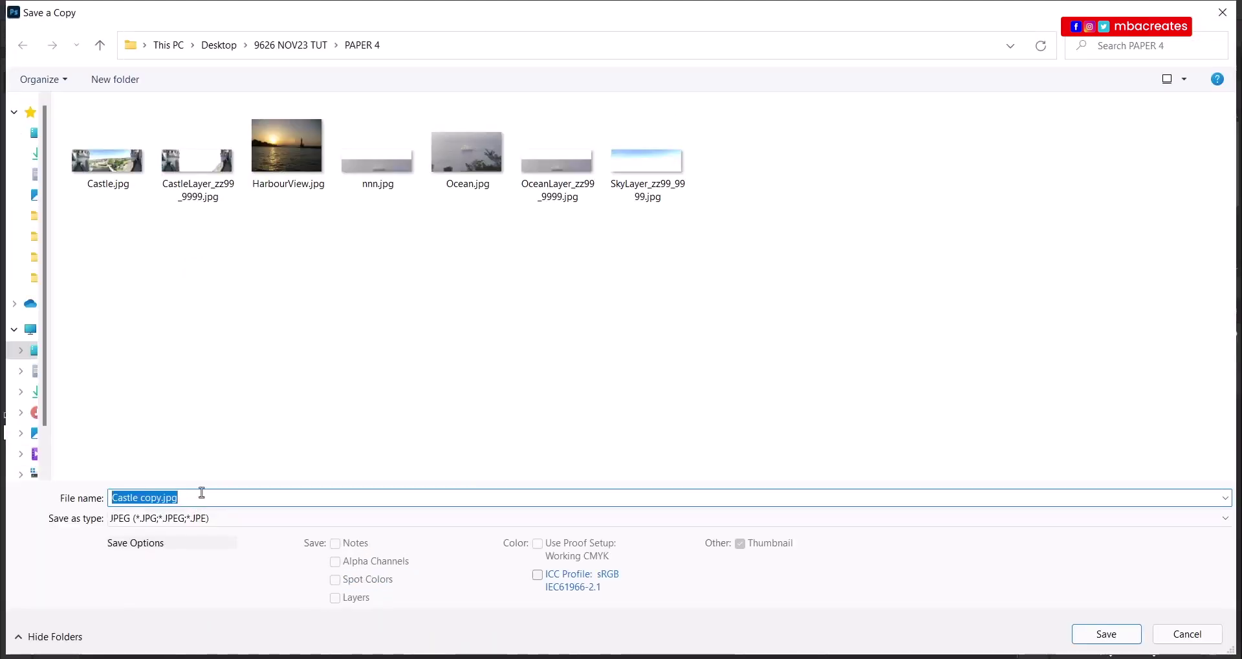
pyautogui.write('3Lay')
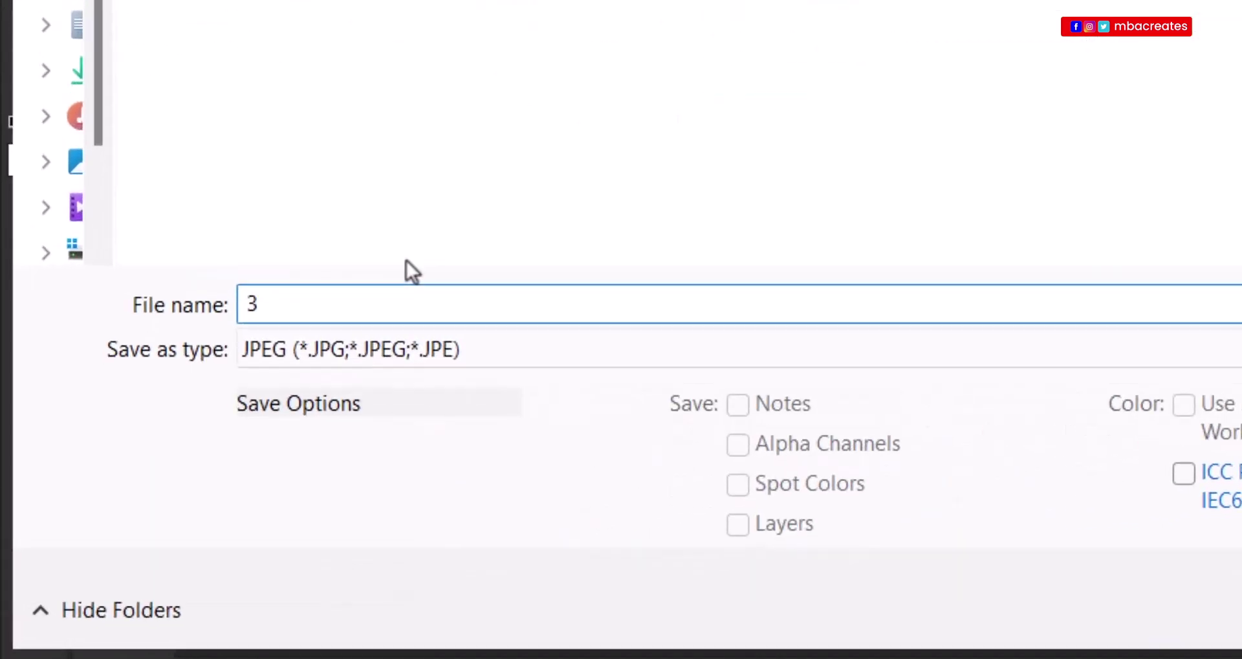
pyautogui.write('er')
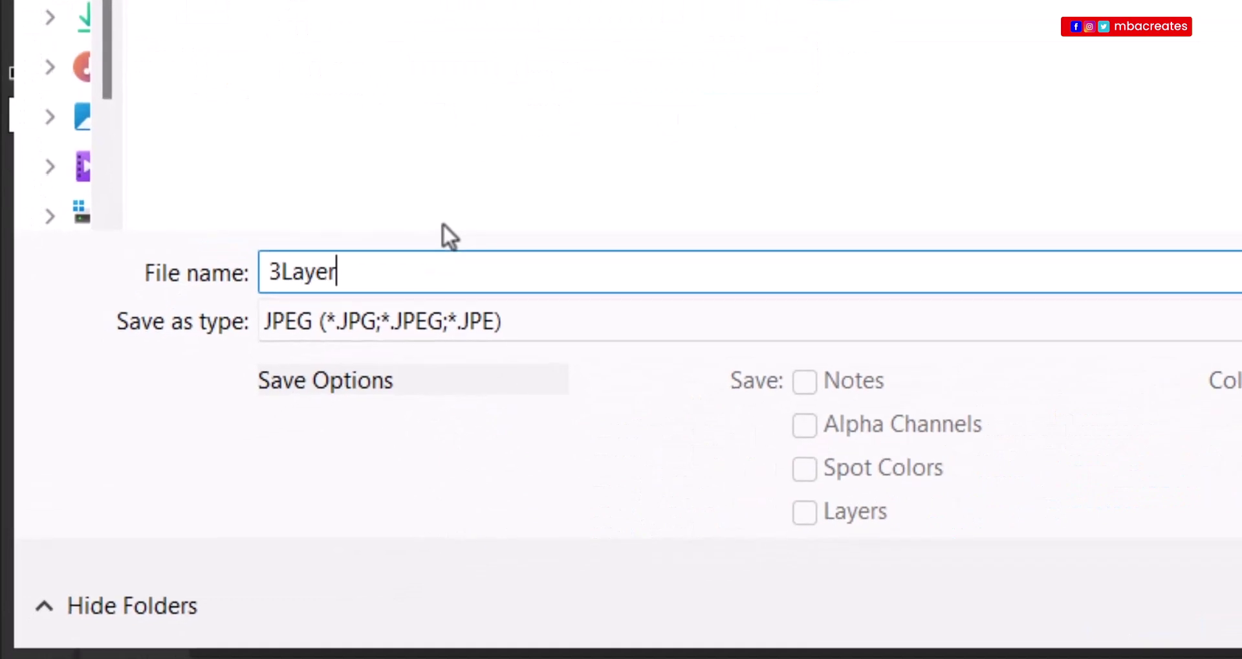
pyautogui.write('Image')
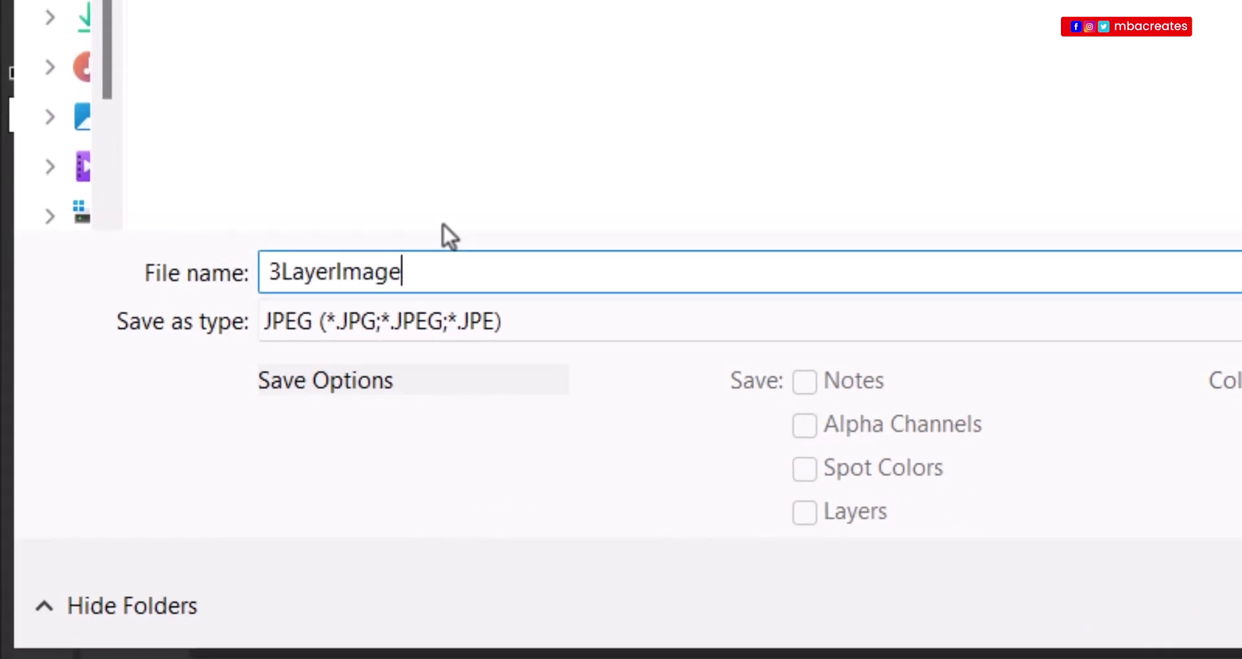
pyautogui.write('_zz99')
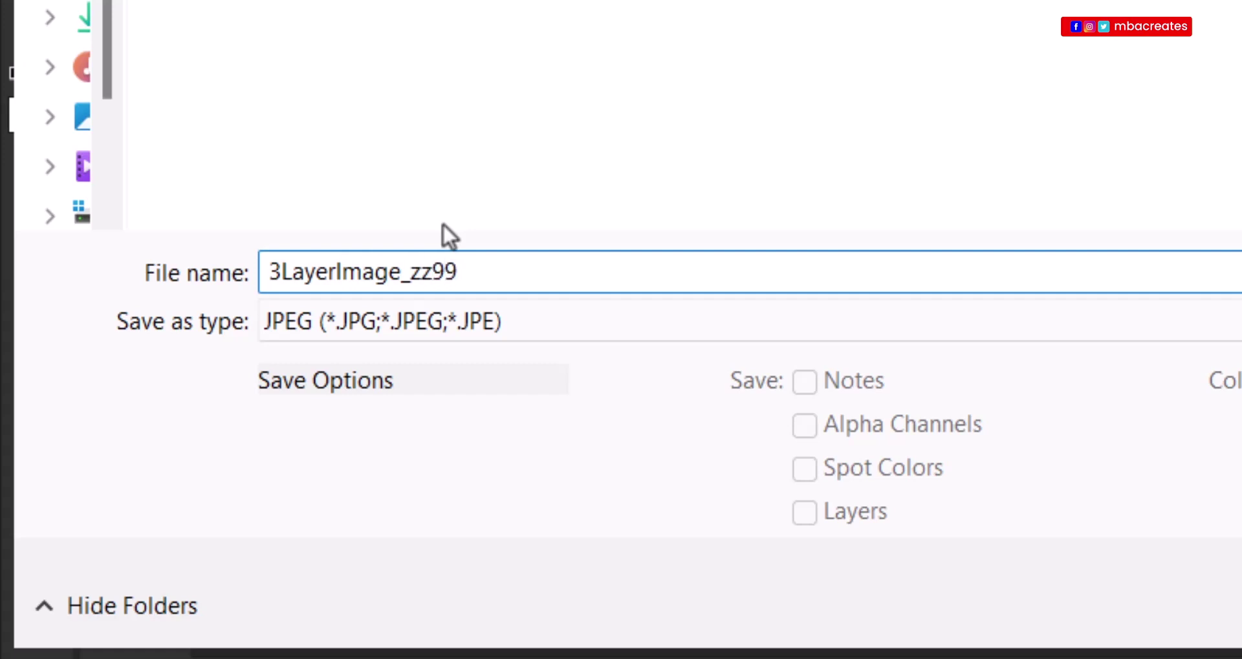
pyautogui.write('_9999')
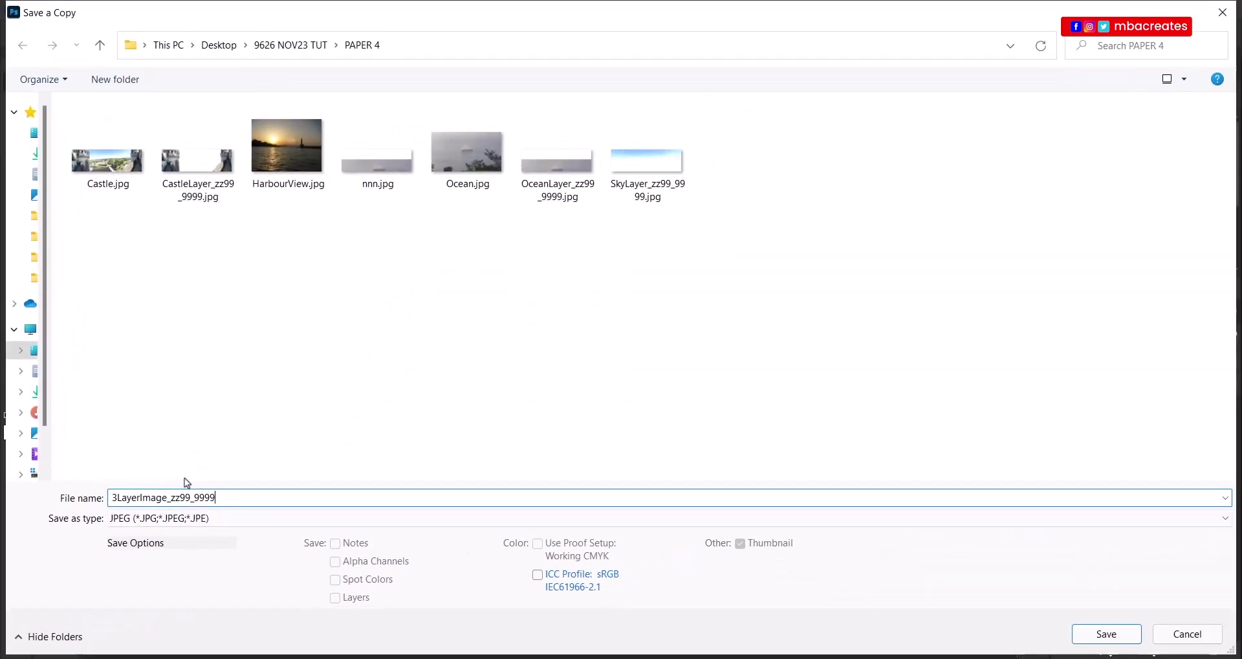
pyautogui.press('Return')
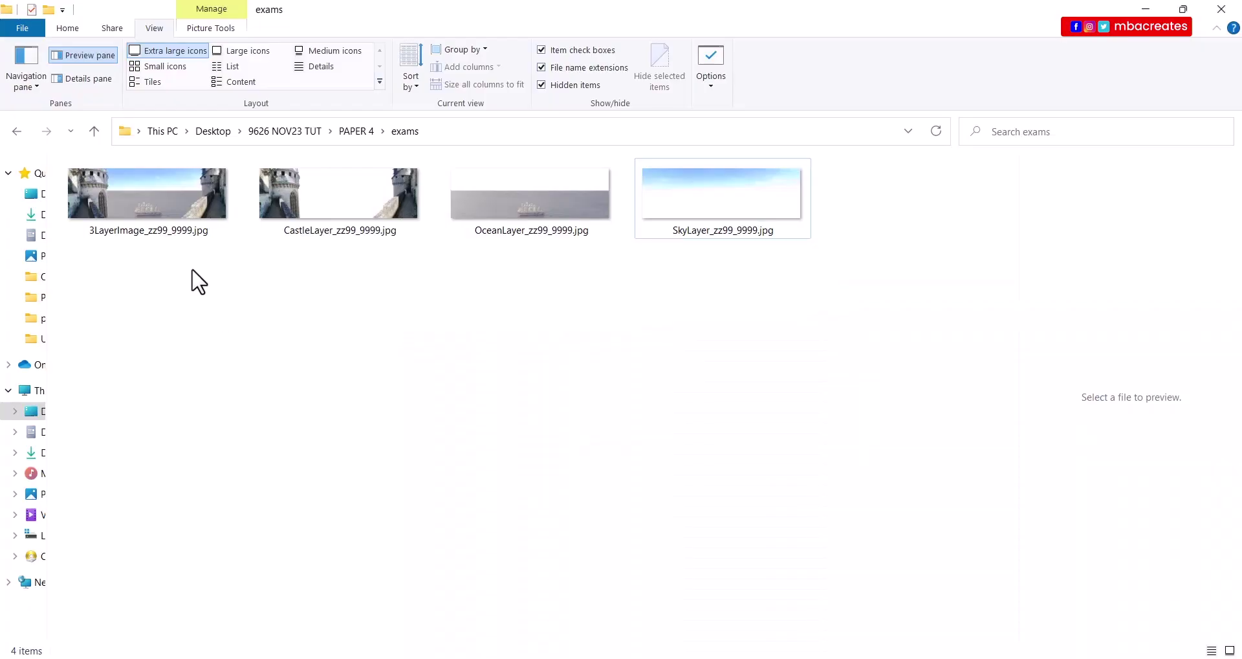